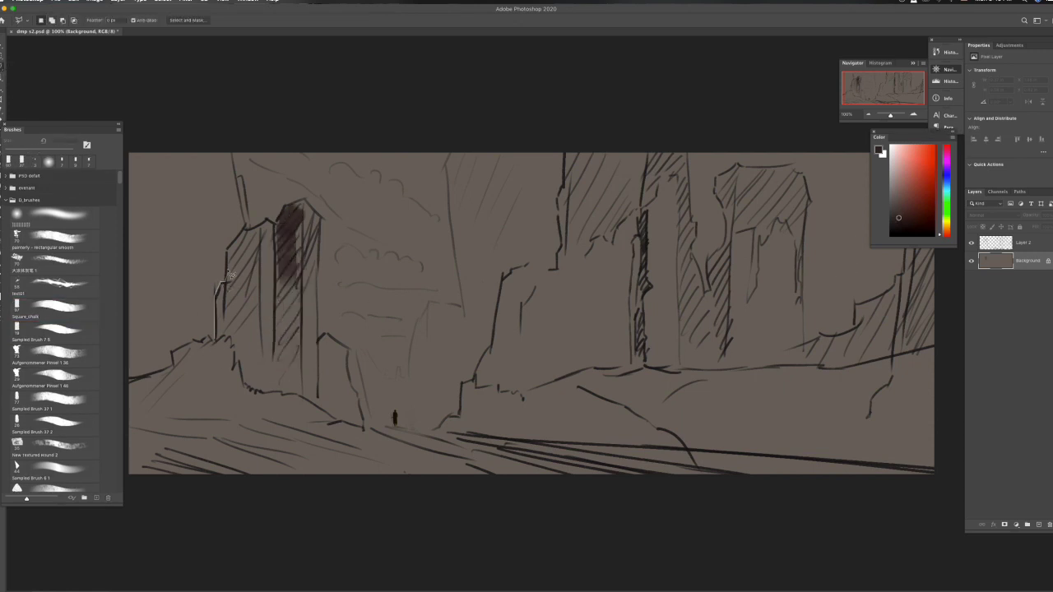
Undo the shading stroke, then fill the left tower's outline solid dark brown on a new layer
key(ctrl+z)
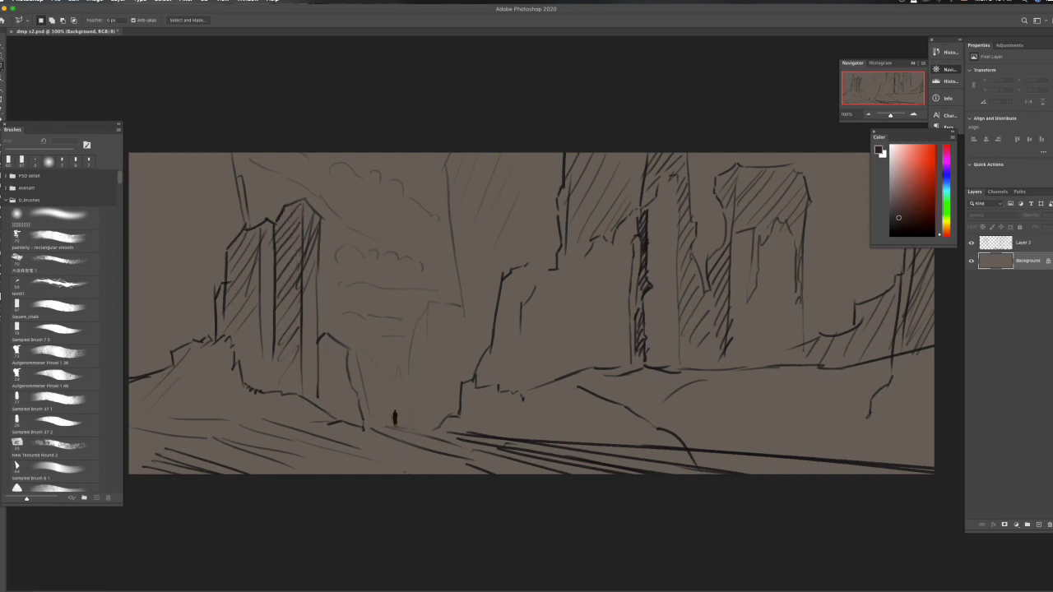
key(ctrl+shift+alt+n)
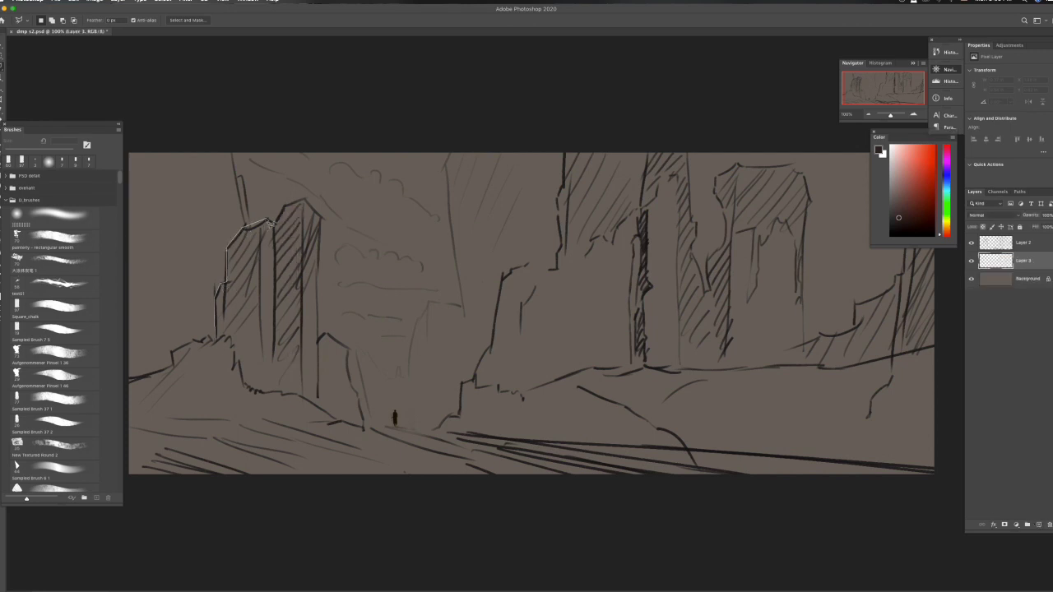
click(305, 199)
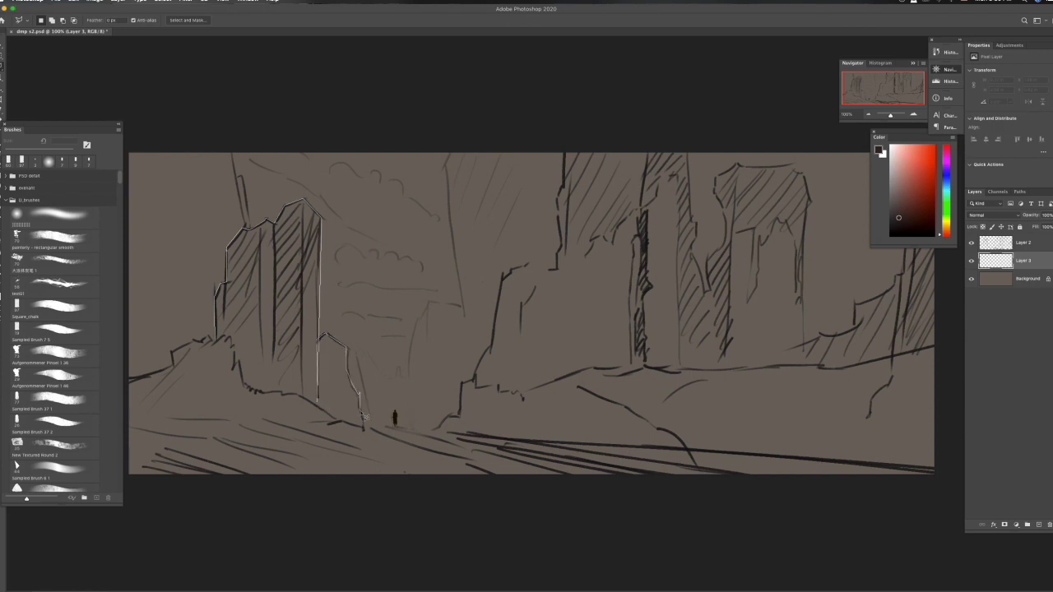
click(221, 343)
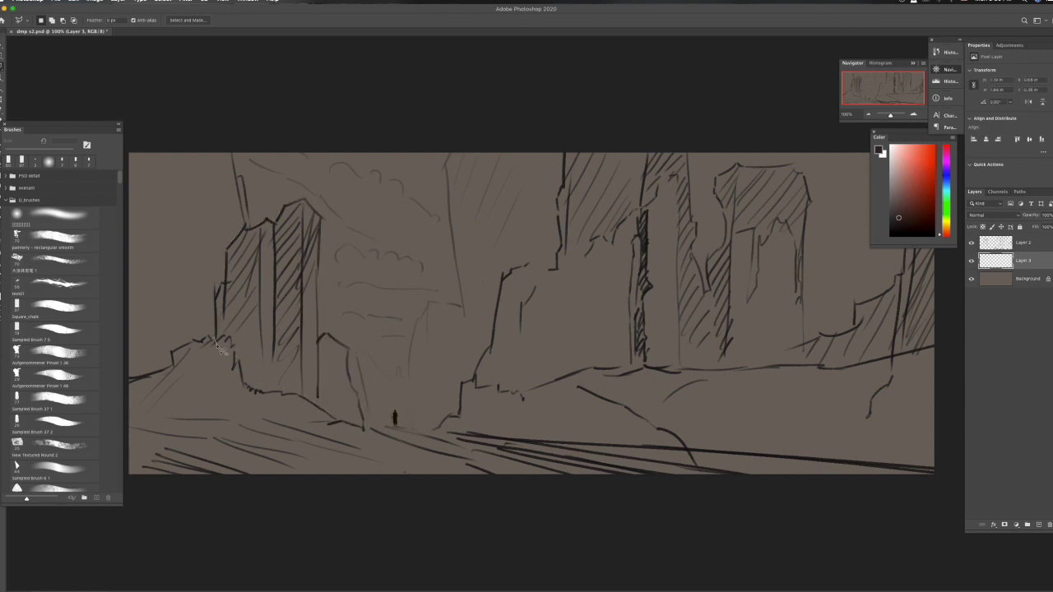
key(ctrl+BackSpace)
key(alt+BackSpace)
key(ctrl+d)
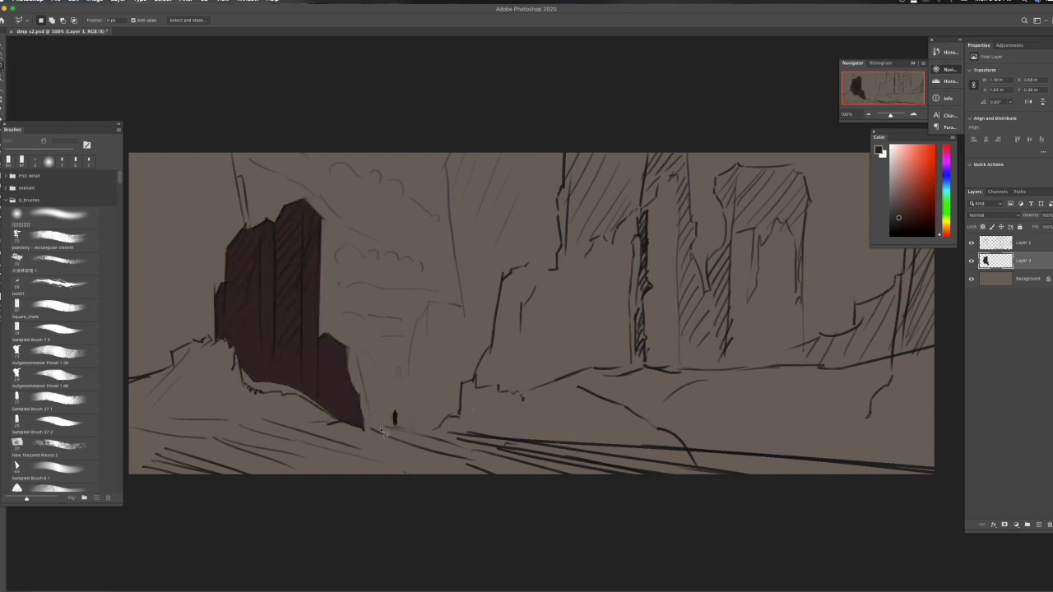
key(b)
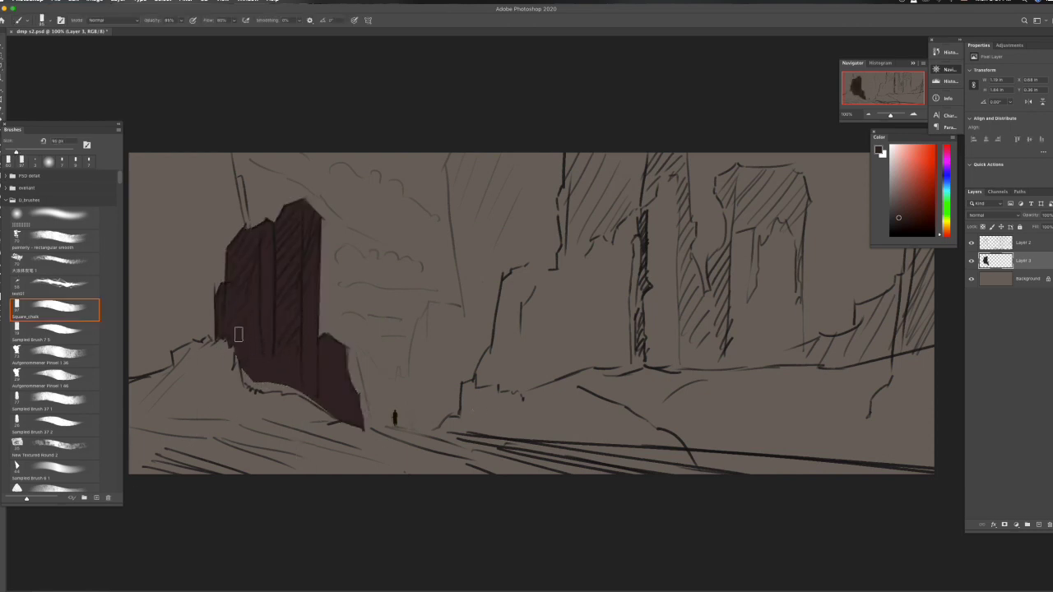
Darken the left tower's lower edge and top with sampled dark reddish brown
drag(252, 378, 274, 382)
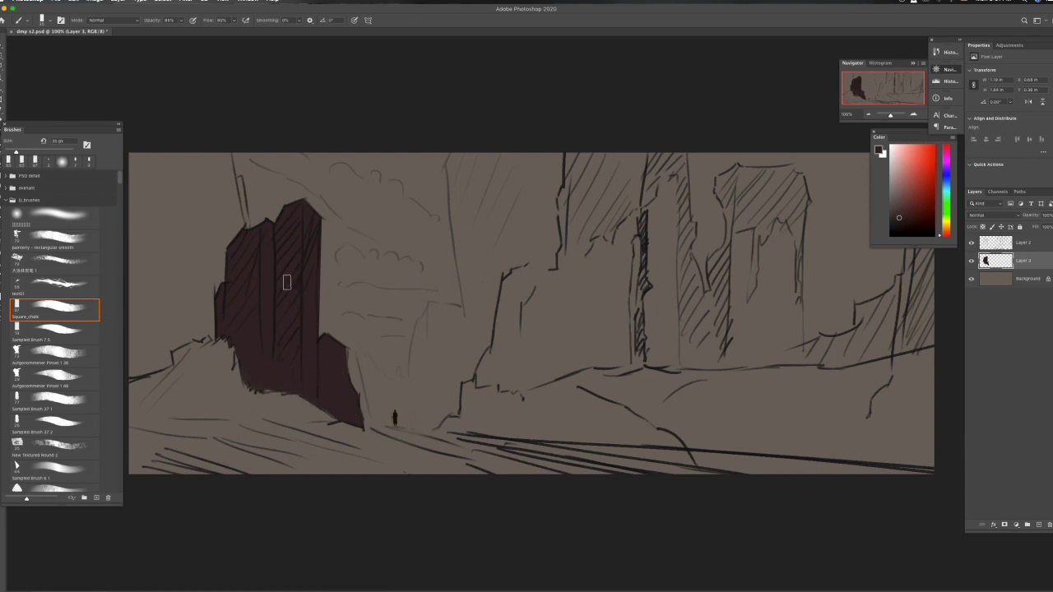
click(946, 158)
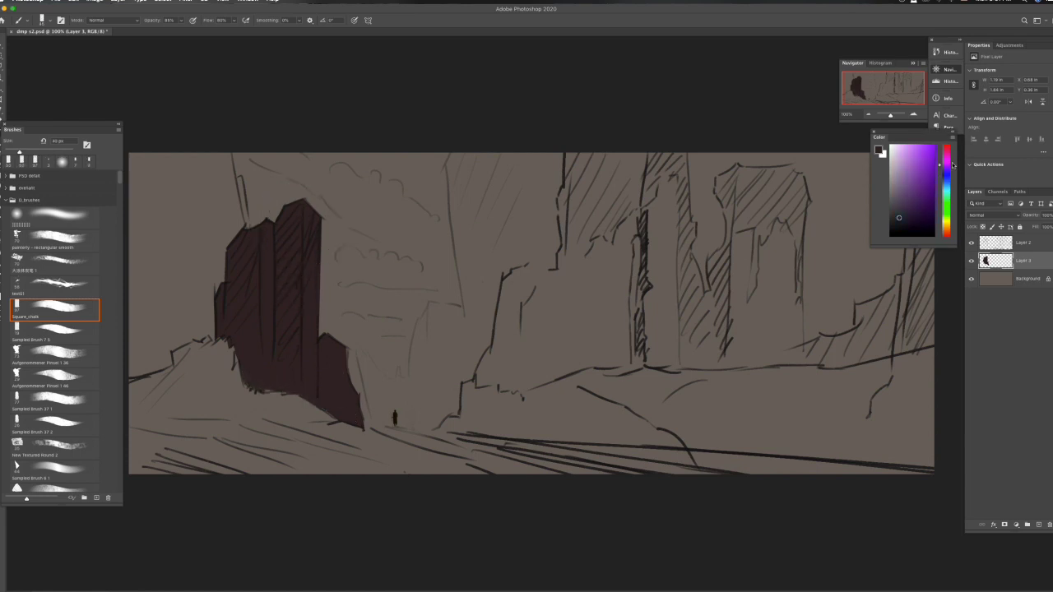
click(908, 216)
key(ctrl+z)
alt+click(266, 357)
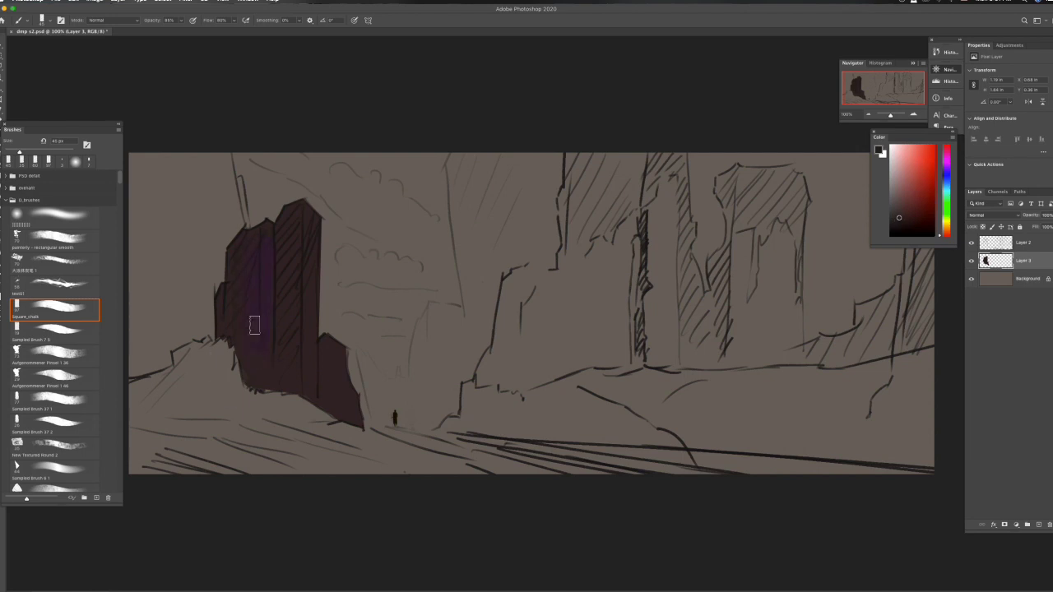
alt+click(303, 220)
drag(298, 264, 285, 219)
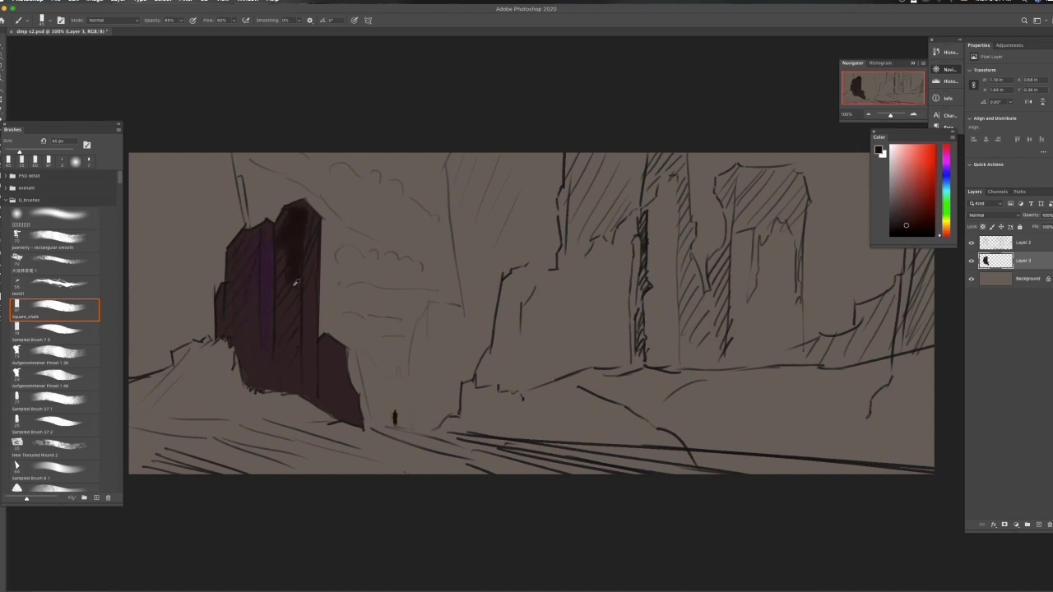
Refine the tower's right edge with a 15 px brush and its left edge at 30 px
key(bracketleft)
key(bracketleft)
key(bracketleft)
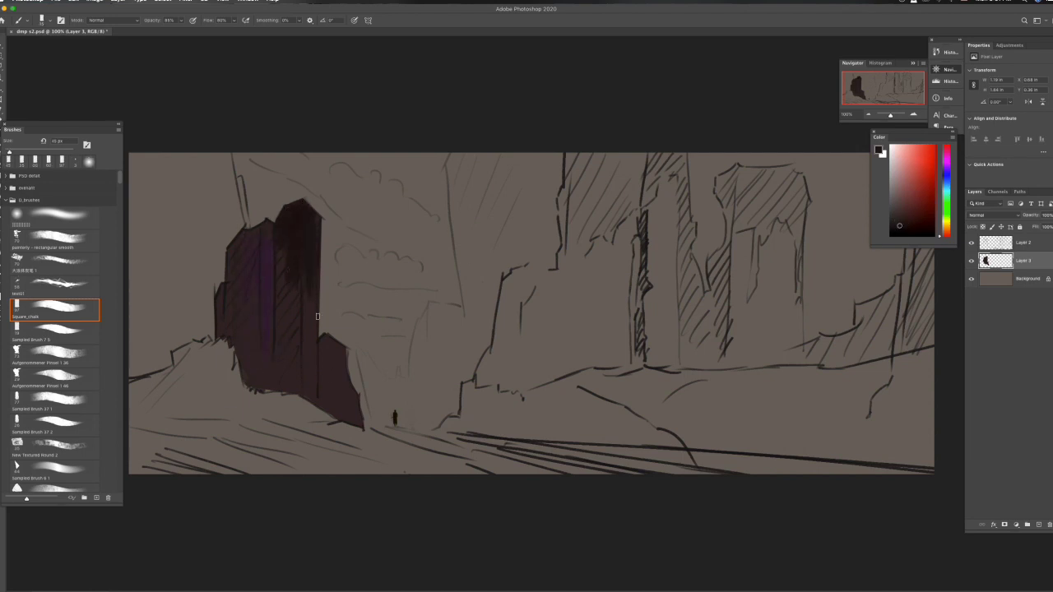
drag(317, 217, 313, 275)
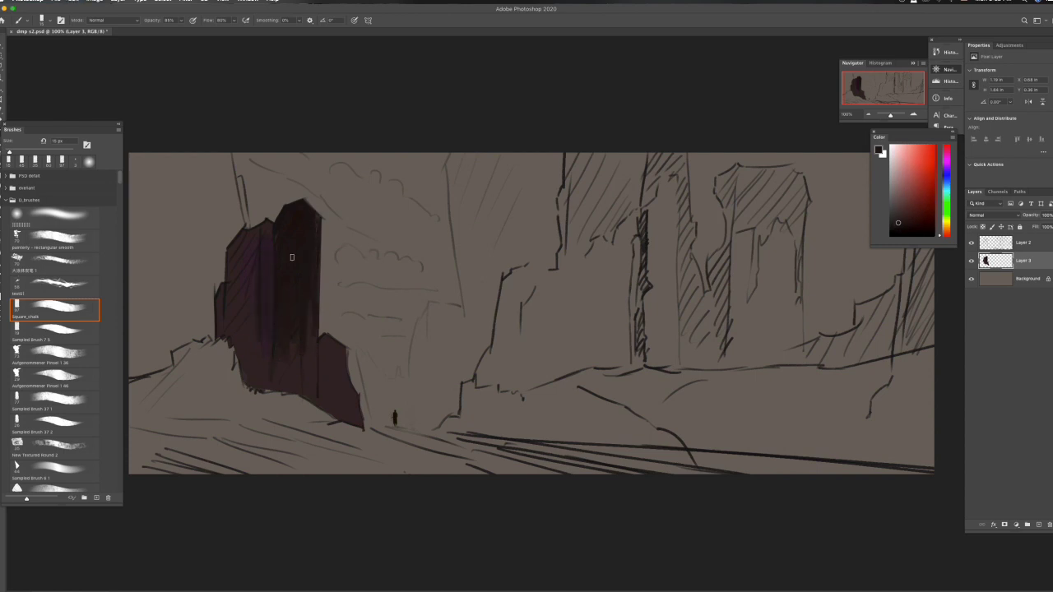
key(bracketright)
key(bracketright)
key(bracketright)
drag(232, 251, 228, 329)
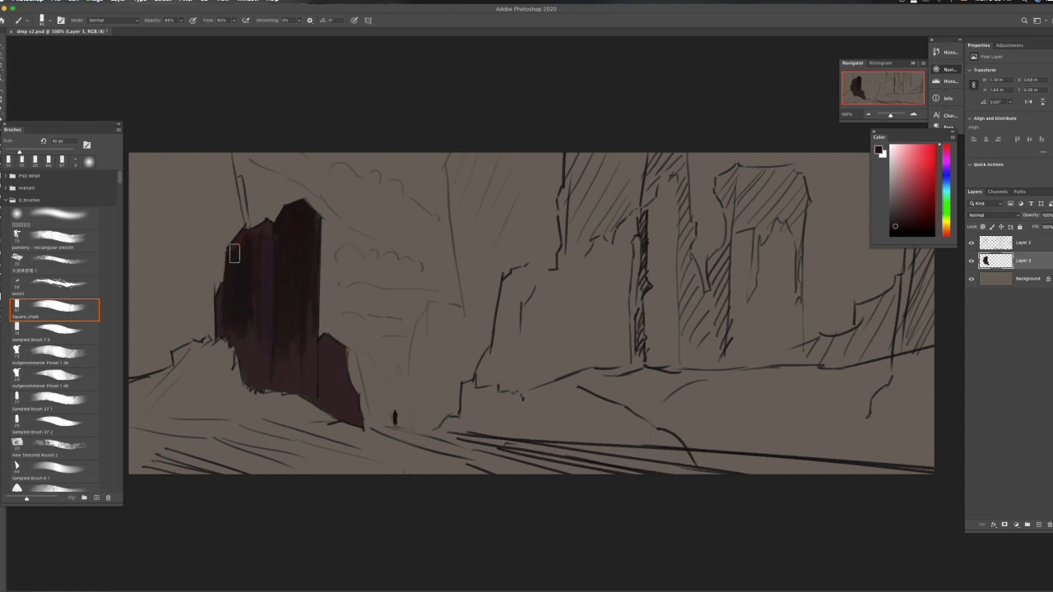
alt+click(223, 307)
alt+click(268, 236)
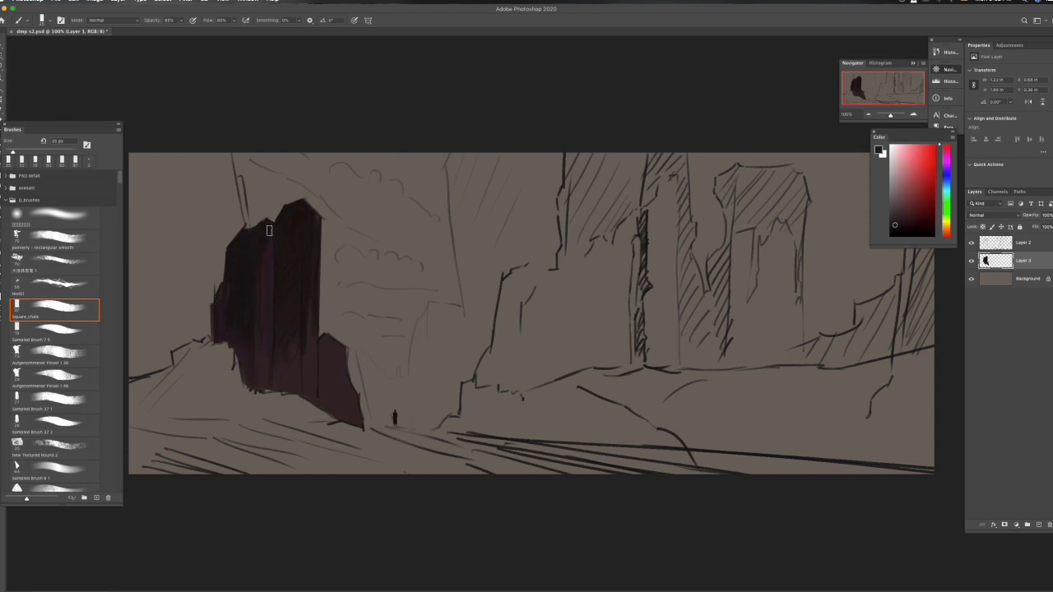
Paint reddish glow and shading on the lower rock block and tower's right edge
mouse_move(327, 360)
mouse_down()
mouse_move(330, 343)
mouse_move(349, 411)
mouse_move(339, 408)
mouse_up()
alt+click(329, 349)
drag(316, 253, 316, 342)
alt+click(315, 258)
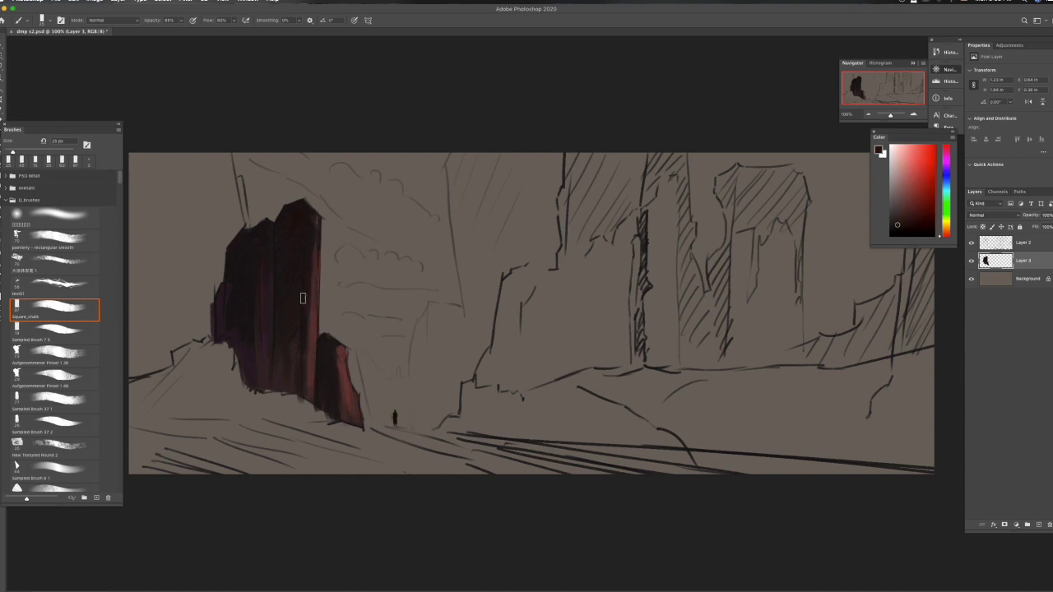
drag(305, 341, 301, 404)
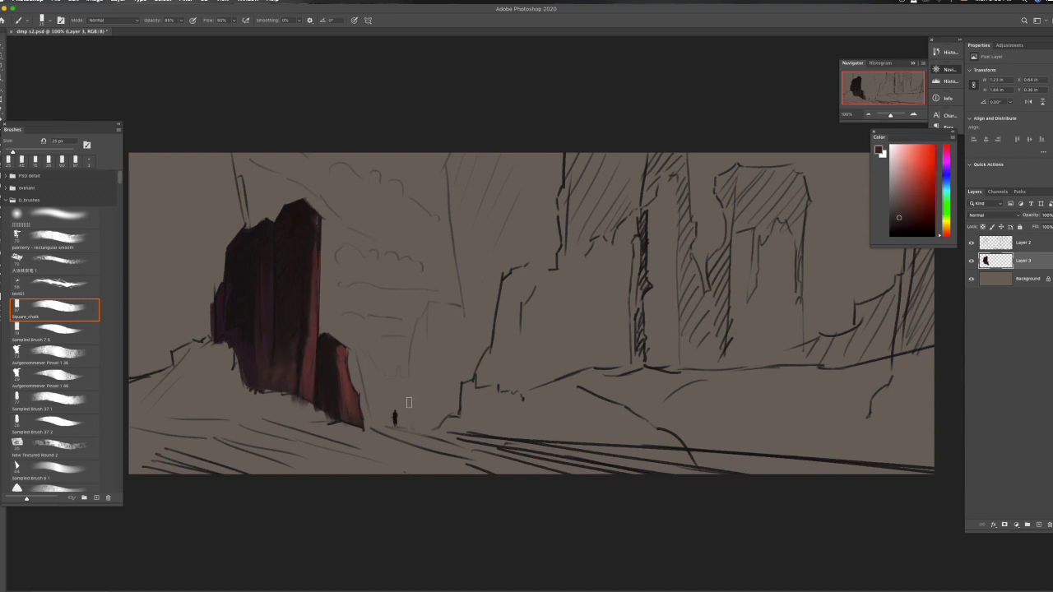
Paint broad dark strokes across the area below-left of the tower
drag(283, 393, 235, 416)
mouse_move(251, 366)
mouse_down()
mouse_move(181, 436)
mouse_move(173, 399)
mouse_up()
key(bracketright)
key(bracketright)
key(bracketright)
mouse_move(276, 449)
mouse_down()
mouse_move(210, 358)
mouse_move(140, 489)
mouse_move(167, 385)
mouse_up()
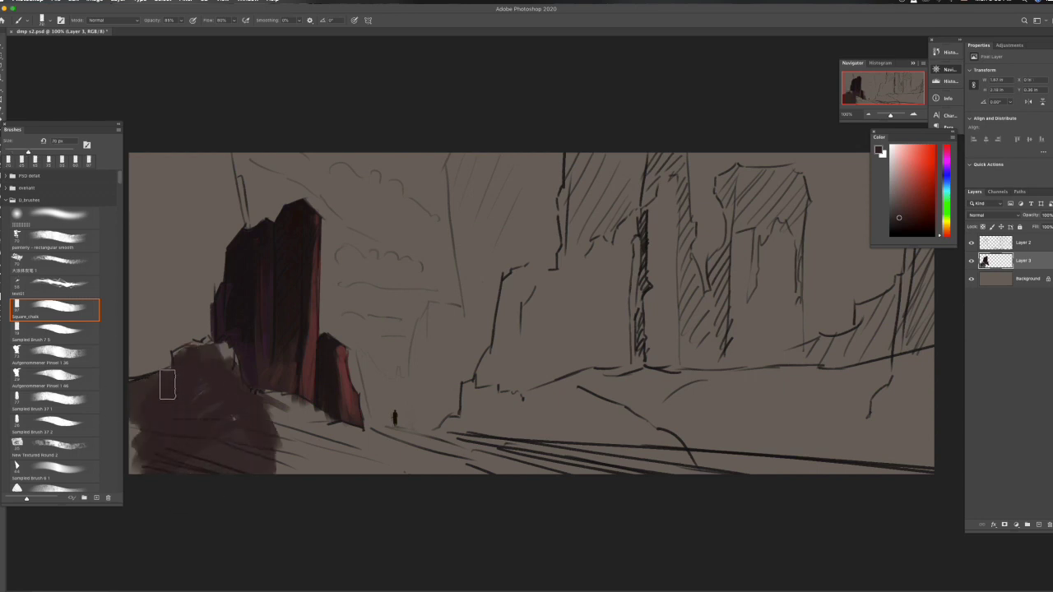
Paint dark red and green strokes across the foreground slope below the rock
mouse_move(284, 452)
mouse_down()
mouse_move(451, 481)
mouse_move(348, 435)
mouse_move(433, 498)
mouse_up()
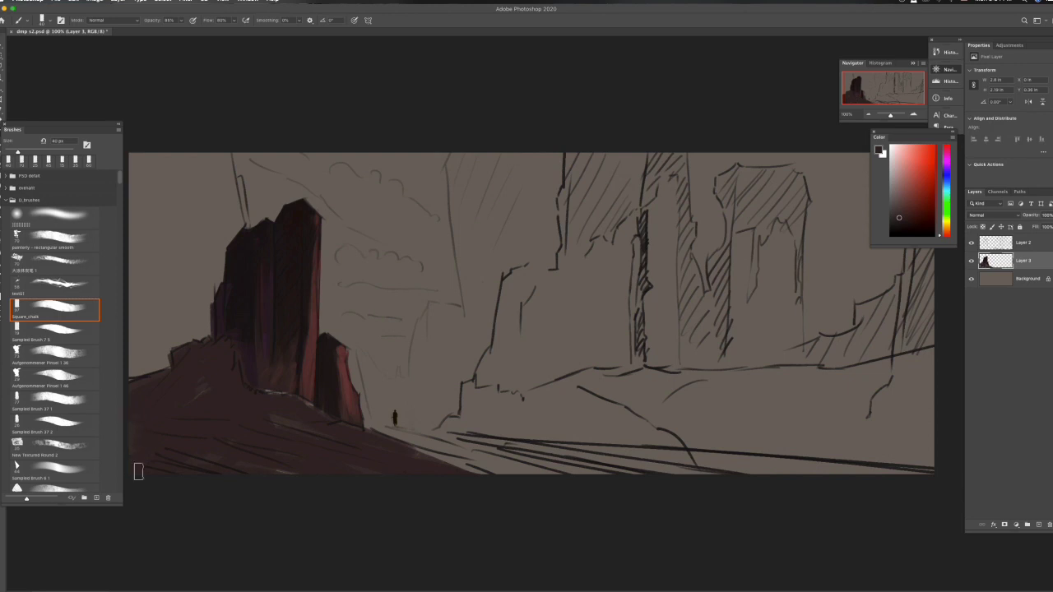
mouse_move(263, 404)
mouse_down()
mouse_move(207, 362)
mouse_move(325, 428)
mouse_up()
mouse_move(445, 473)
mouse_down()
mouse_move(275, 456)
mouse_move(324, 447)
mouse_up()
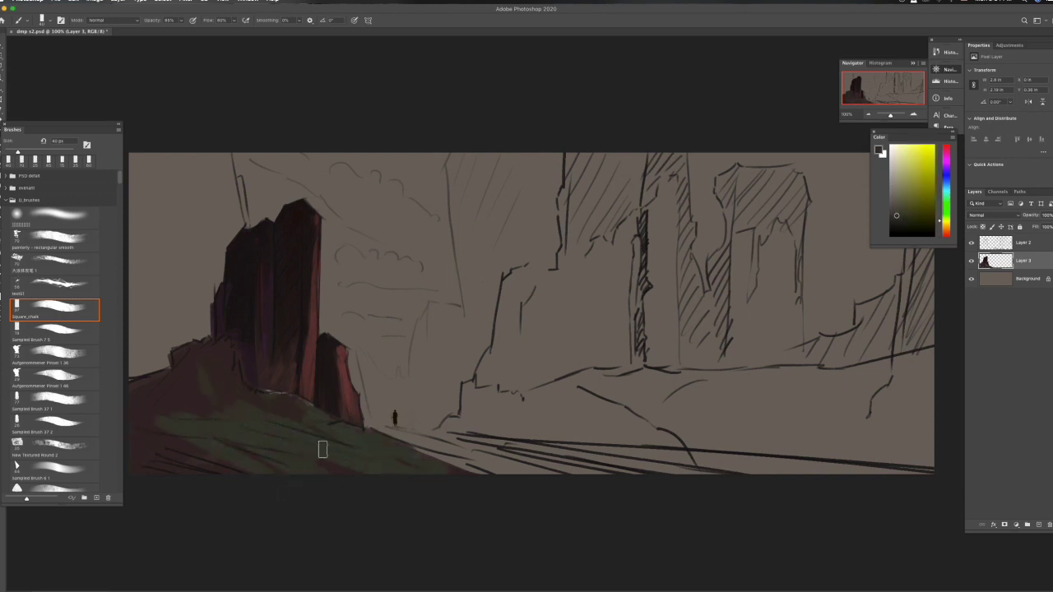
mouse_move(206, 439)
mouse_down()
mouse_move(329, 456)
mouse_move(411, 453)
mouse_move(383, 438)
mouse_up()
Add dark red-brown and olive strokes on the lower-left slope
alt+click(279, 411)
alt+click(241, 473)
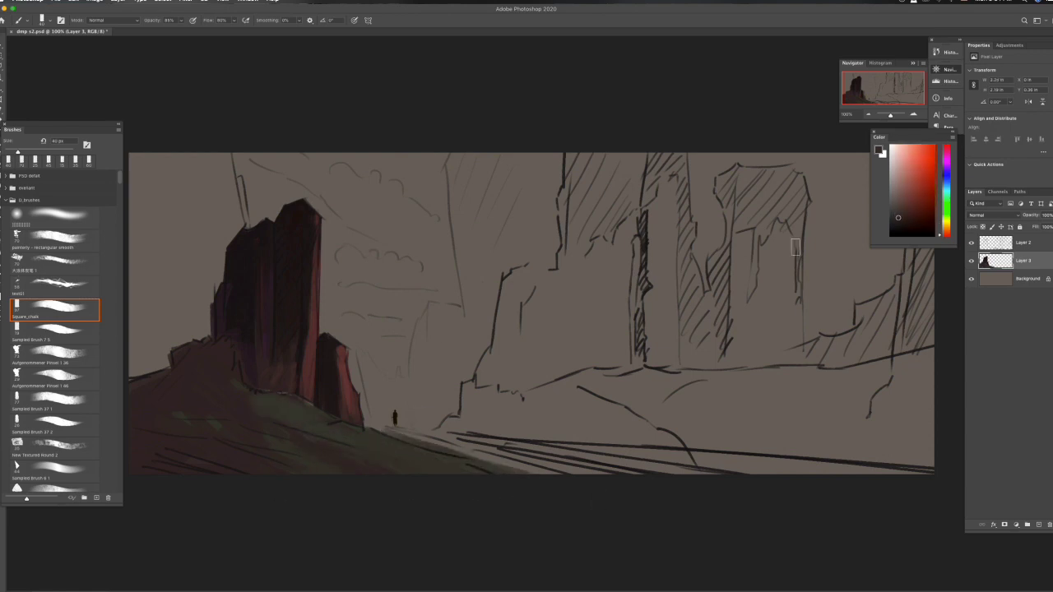
mouse_move(150, 437)
mouse_down()
mouse_move(158, 398)
mouse_move(198, 352)
mouse_move(154, 386)
mouse_up()
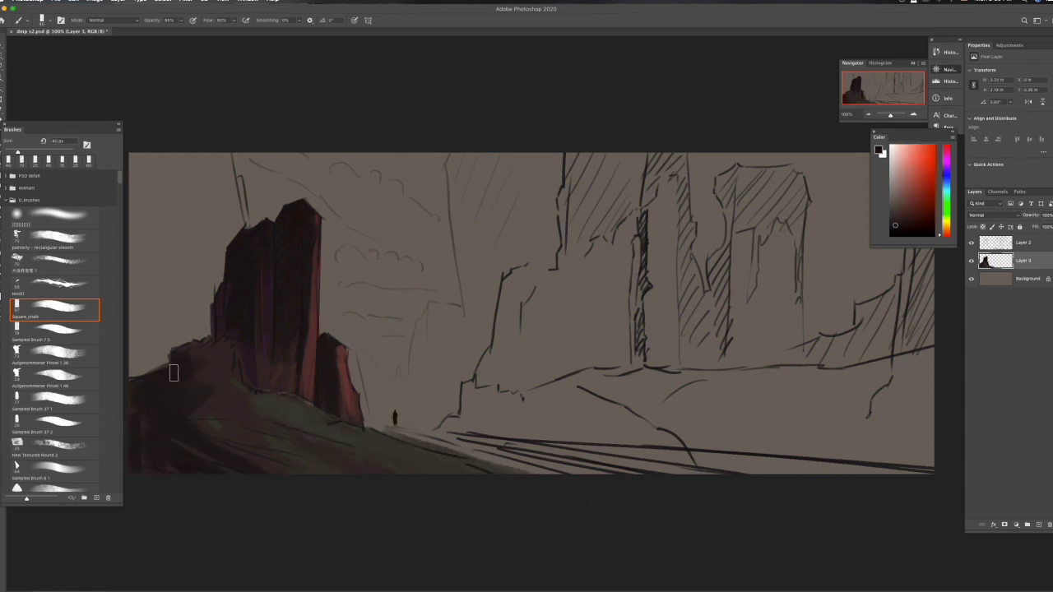
alt+click(202, 378)
drag(236, 369, 222, 349)
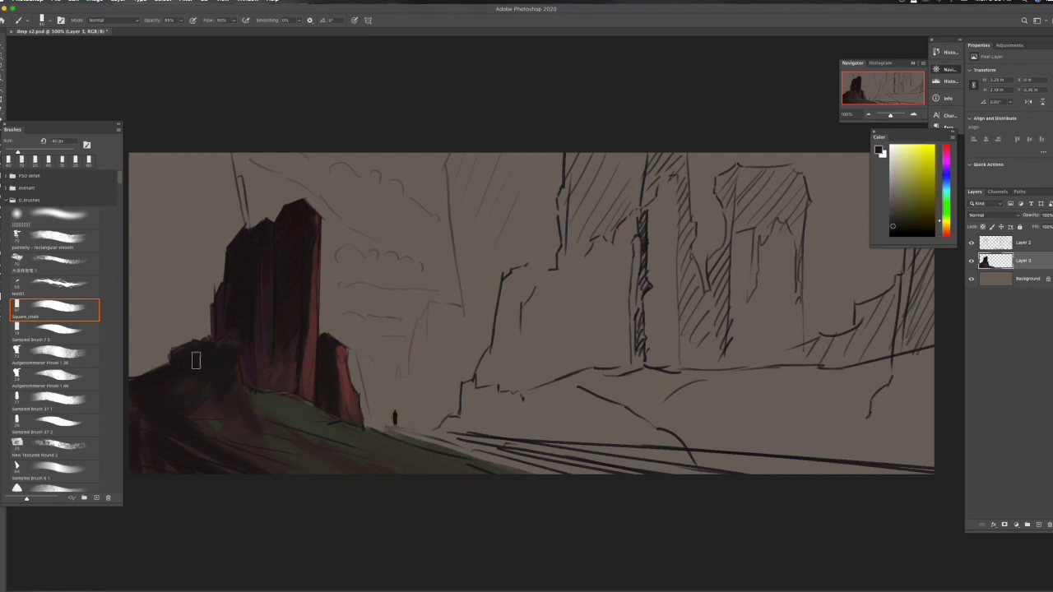
Darken the lower-left green slope with sampled orange-brown and darker tones
alt+click(248, 437)
drag(172, 419, 176, 383)
alt+click(222, 420)
drag(271, 412, 249, 409)
alt+click(249, 409)
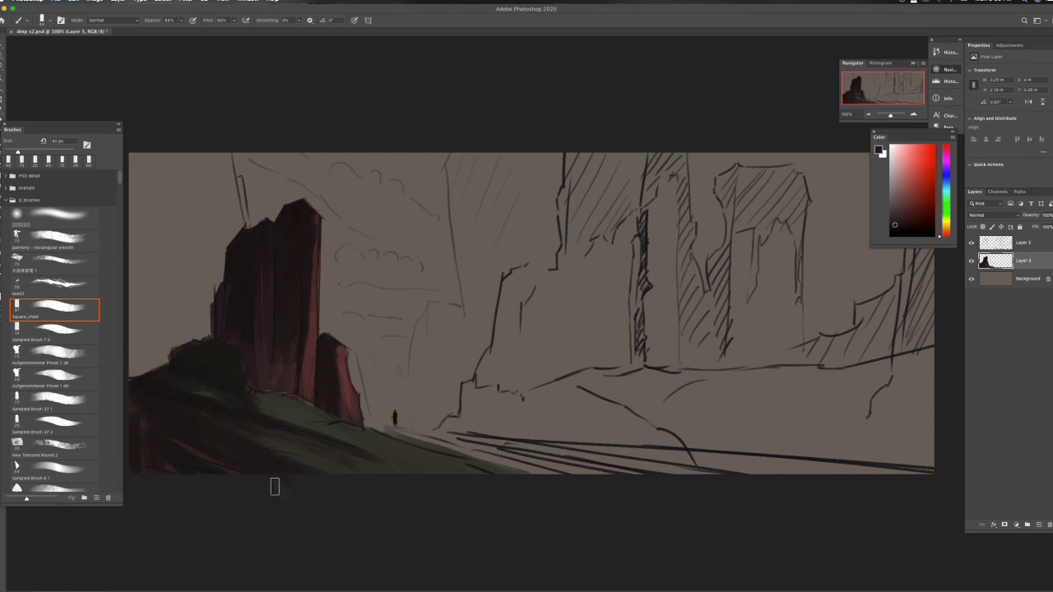
alt+click(193, 437)
Darken the bottom foreground band with long dark strokes
alt+click(135, 423)
alt+click(192, 467)
drag(332, 472, 584, 452)
drag(486, 446, 782, 468)
drag(707, 471, 933, 467)
drag(428, 438, 735, 475)
Paint a dark olive mound in the mid-foreground
alt+click(455, 445)
drag(465, 434, 402, 462)
mouse_move(452, 430)
mouse_down()
mouse_move(526, 395)
mouse_move(576, 441)
mouse_up()
drag(510, 436, 588, 378)
mouse_move(548, 412)
mouse_down()
mouse_move(594, 399)
mouse_move(700, 444)
mouse_up()
alt+click(428, 440)
drag(448, 418, 467, 410)
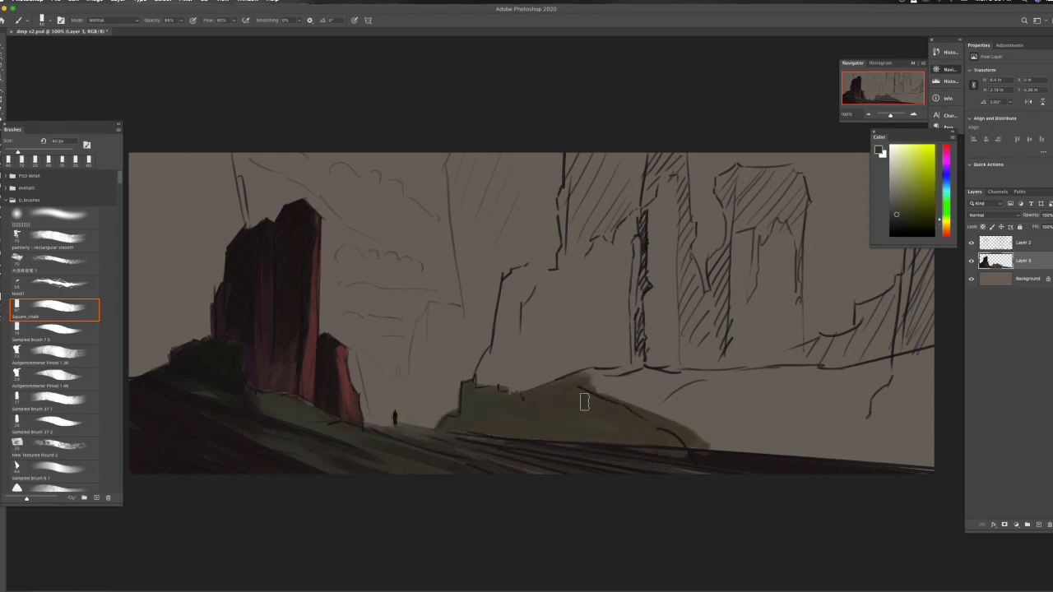
Add a grey-green diagonal on the mound and cover the right foreground in reddish-brown
drag(586, 380, 699, 428)
drag(625, 372, 761, 430)
alt+click(286, 339)
mouse_move(642, 391)
mouse_down()
mouse_move(827, 404)
mouse_move(762, 413)
mouse_move(900, 428)
mouse_up()
drag(740, 465, 930, 444)
mouse_move(761, 395)
mouse_down()
mouse_move(933, 372)
mouse_move(584, 385)
mouse_up()
drag(650, 372, 641, 400)
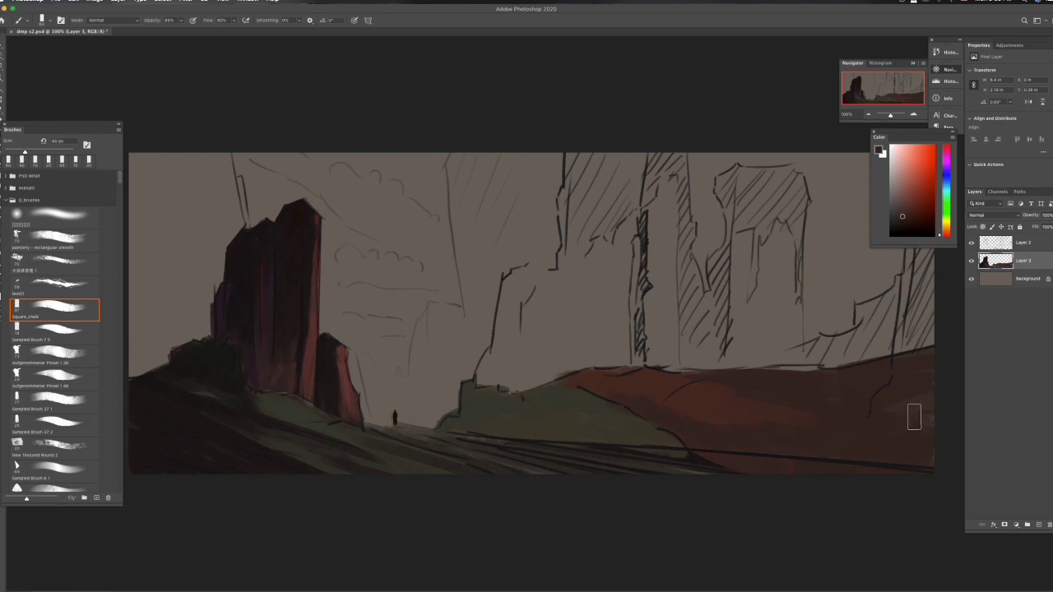
Darken the bottom-right and lower foreground with sampled dark reds
alt+click(626, 447)
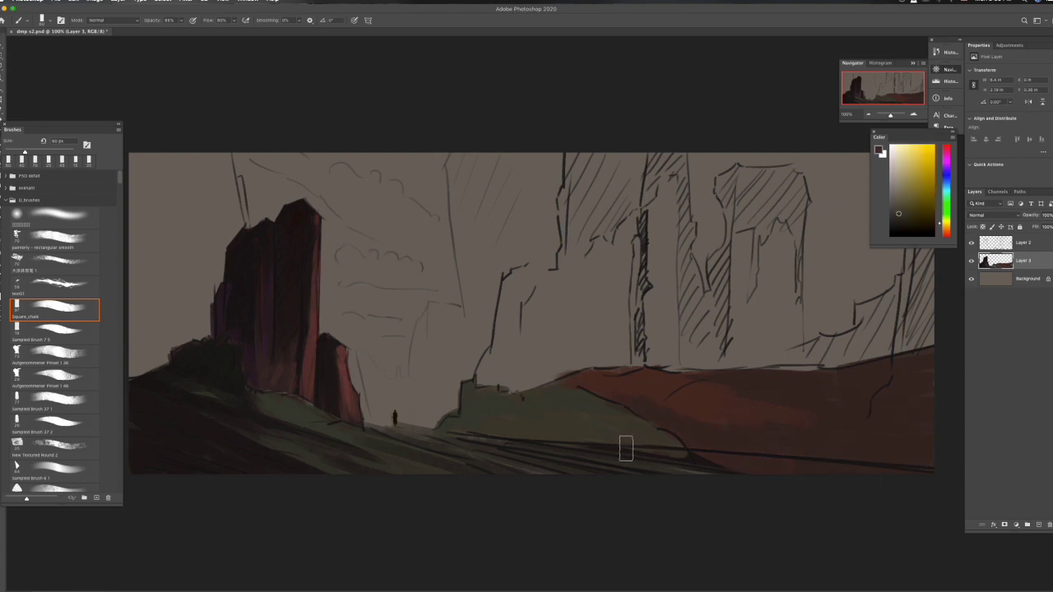
alt+click(472, 465)
drag(658, 451, 847, 470)
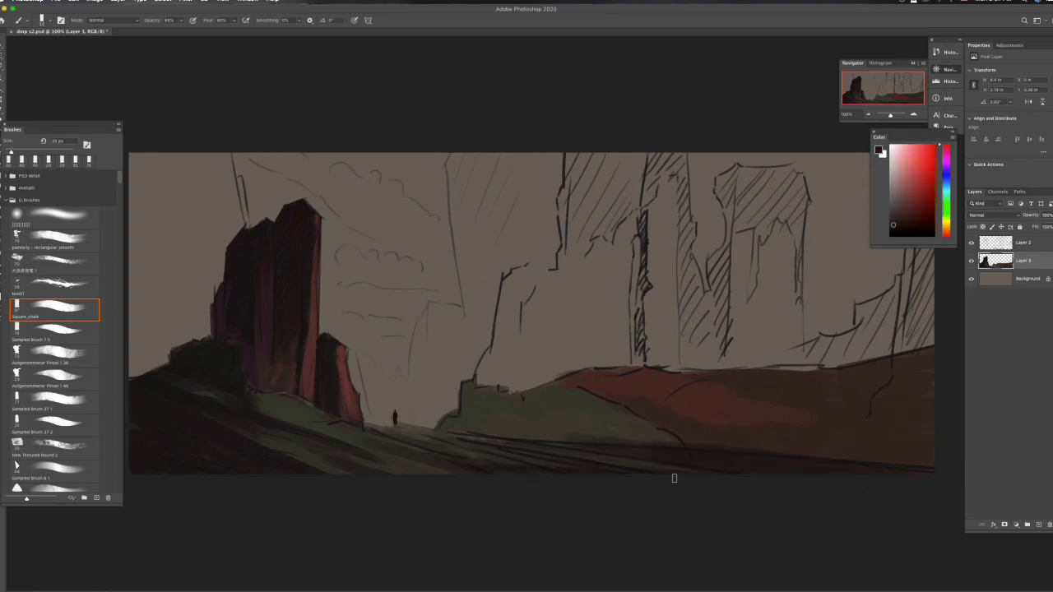
alt+click(679, 431)
alt+click(595, 400)
alt+click(699, 444)
drag(581, 436, 467, 452)
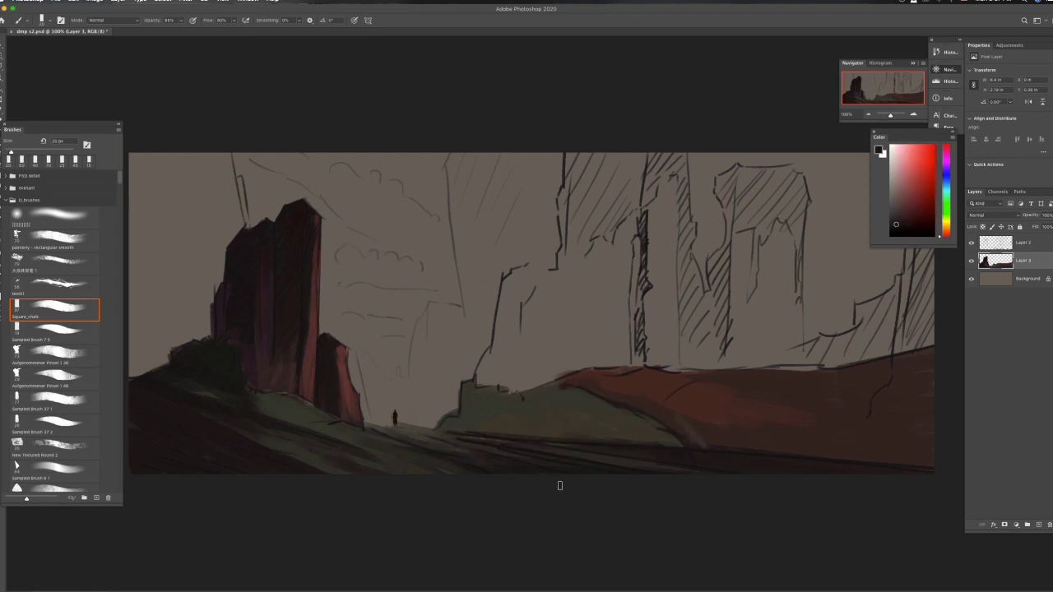
Paint dark strokes on the lower-right foreground and up the right edge with a 60 px brush
alt+click(827, 450)
drag(861, 452, 759, 444)
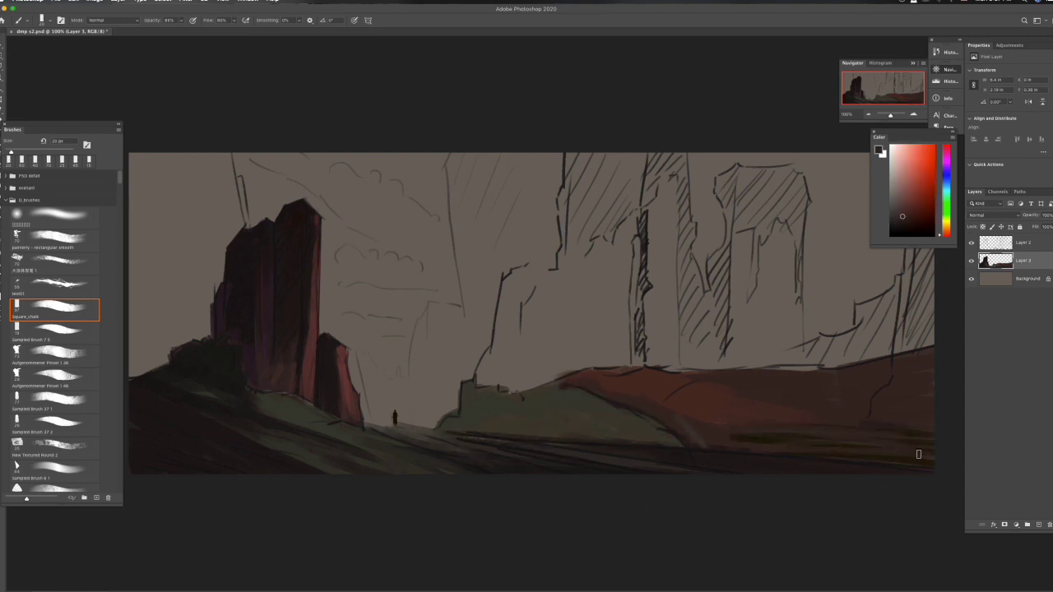
alt+click(779, 439)
key(bracketright)
key(bracketright)
key(bracketright)
mouse_move(879, 376)
mouse_down()
mouse_move(933, 329)
mouse_move(841, 352)
mouse_move(897, 301)
mouse_move(922, 329)
mouse_move(909, 263)
mouse_move(922, 247)
mouse_up()
Paint dark and lighter strokes on the right hillside
mouse_move(912, 136)
mouse_down()
mouse_move(772, 63)
mouse_move(792, 66)
mouse_up()
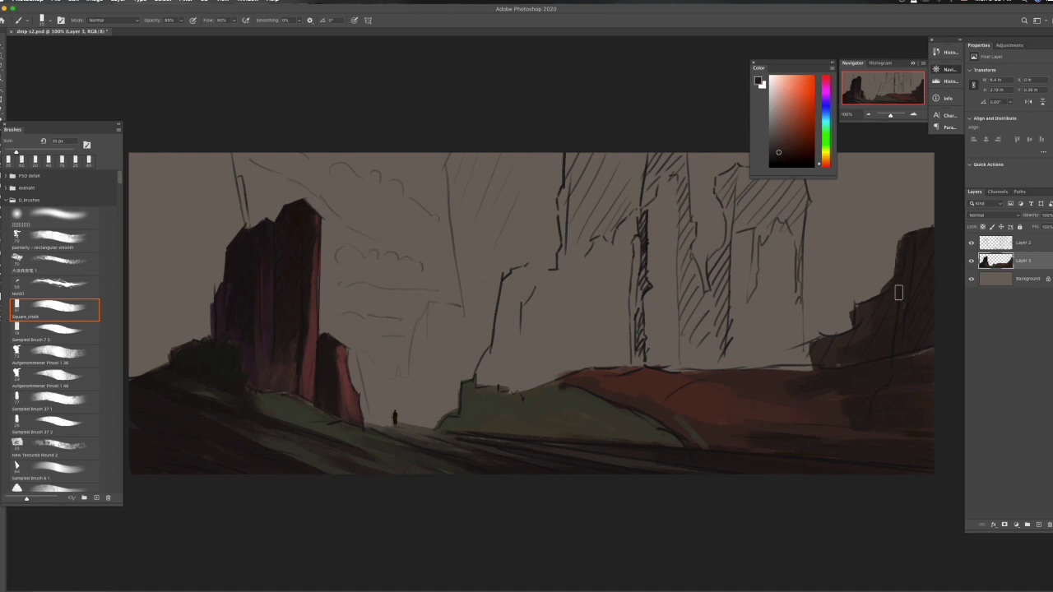
alt+click(915, 355)
mouse_move(897, 367)
mouse_down()
mouse_move(861, 385)
mouse_move(831, 374)
mouse_up()
alt+click(752, 418)
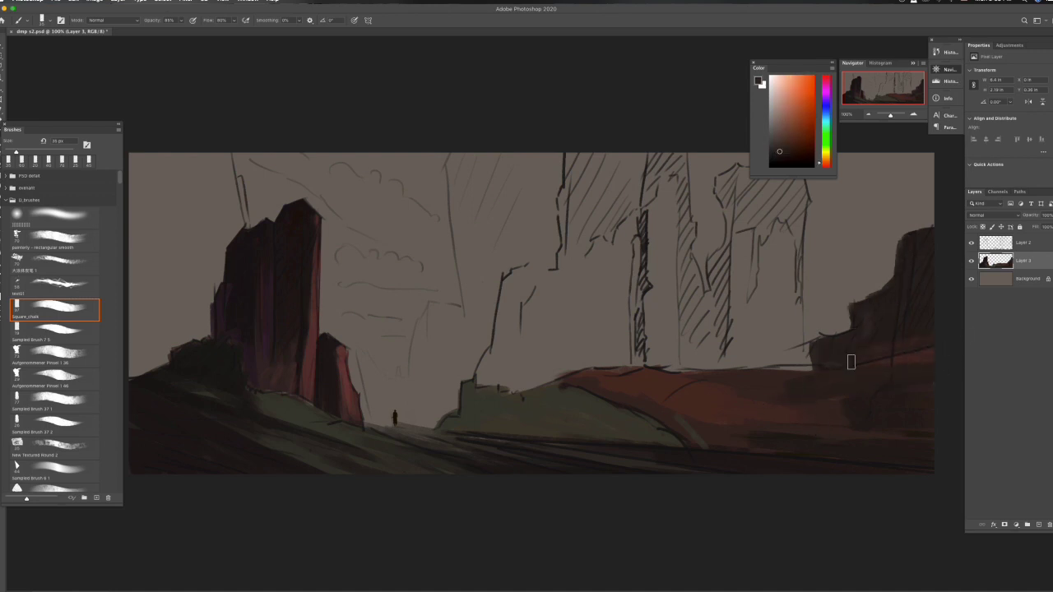
Clean up the right hillside edge with a freehand Lasso selection, then deselect
key(l)
mouse_move(874, 304)
mouse_down()
mouse_move(904, 240)
mouse_move(874, 305)
mouse_up()
key(ctrl+d)
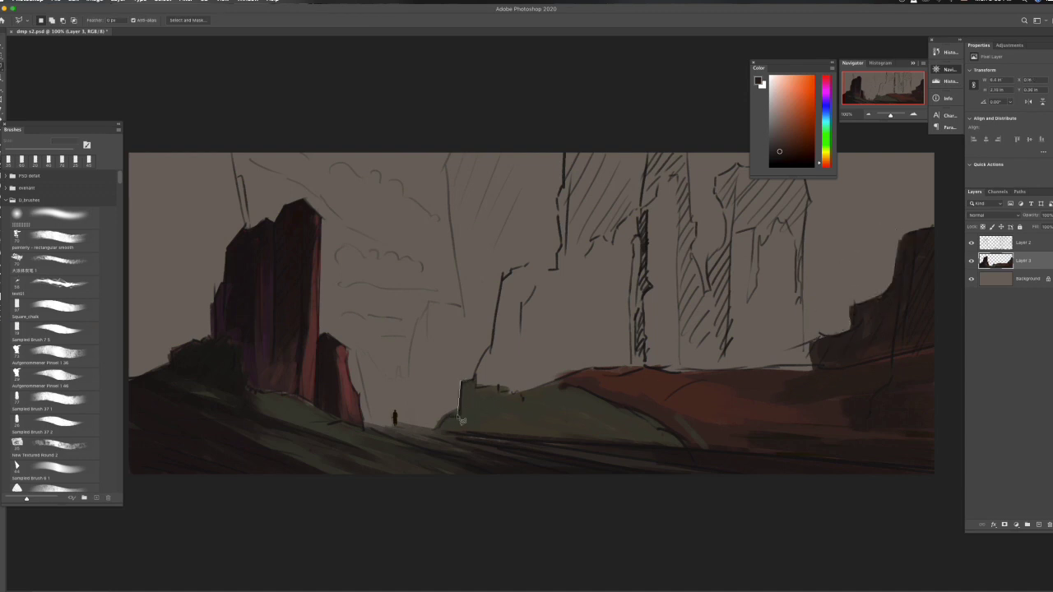
Sample dark red-brown from the hillside and begin the dark rock tower at top centre
key(b)
alt+click(381, 425)
alt+click(496, 402)
alt+click(847, 389)
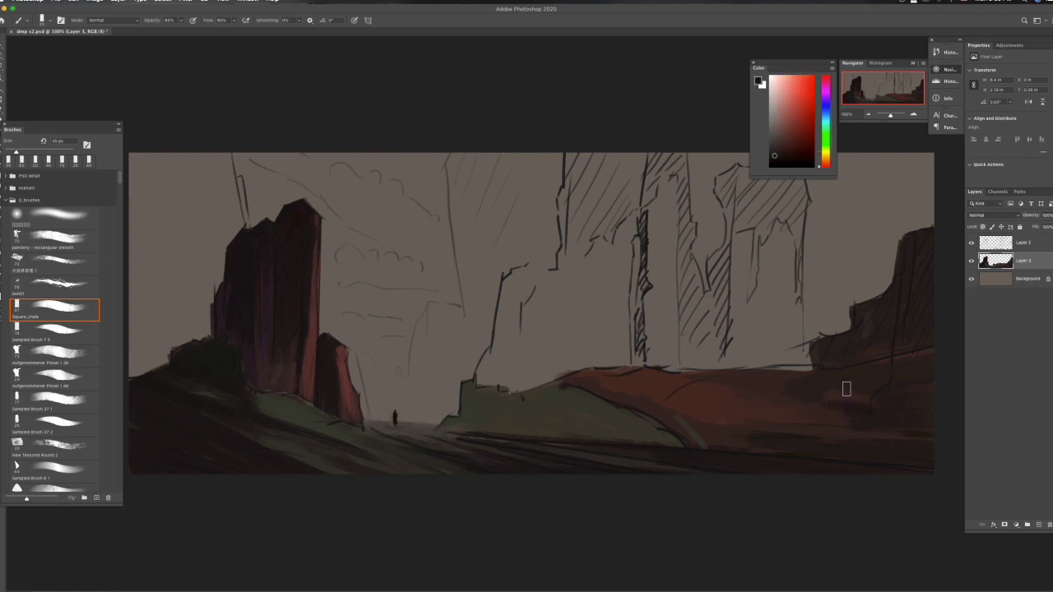
alt+click(875, 359)
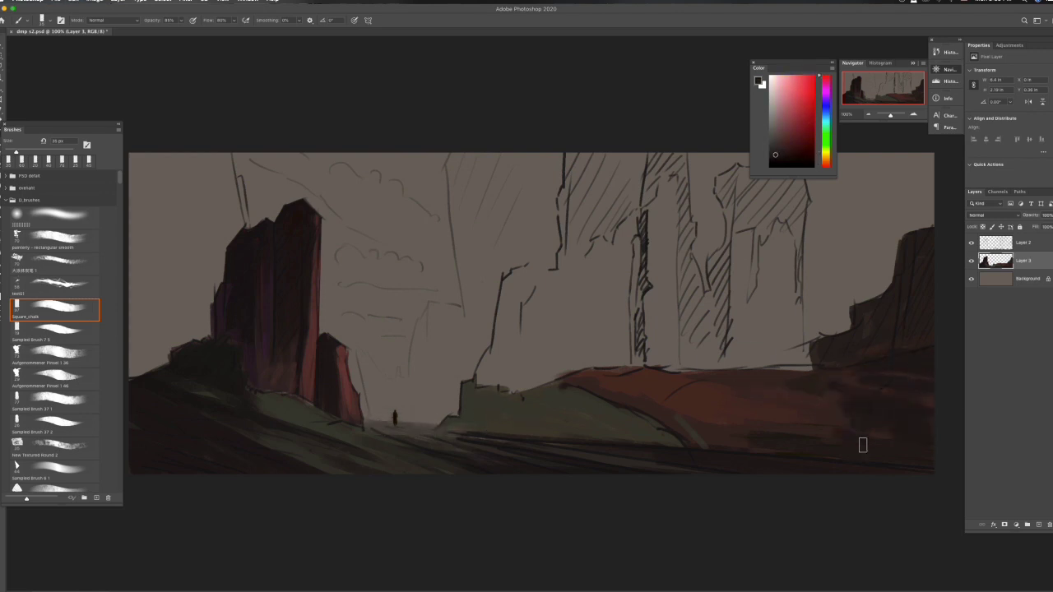
mouse_move(576, 161)
mouse_down()
mouse_move(568, 264)
mouse_move(634, 222)
mouse_up()
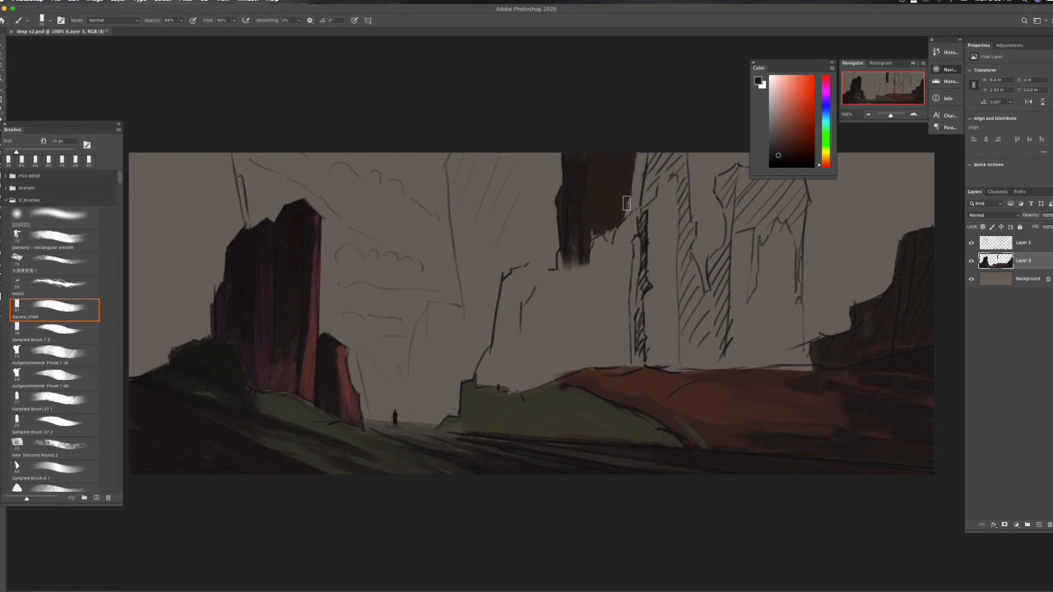
Block in the dark rock mass at the top of the central tower, widening it right and down
drag(625, 156, 642, 206)
click(972, 243)
click(972, 243)
mouse_move(637, 156)
mouse_down()
mouse_move(651, 206)
mouse_move(683, 197)
mouse_up()
drag(687, 157, 691, 271)
drag(688, 199, 695, 350)
Paint reddish and red-orange vertical strokes down the central tower with a red sampled from the rock
alt+click(683, 385)
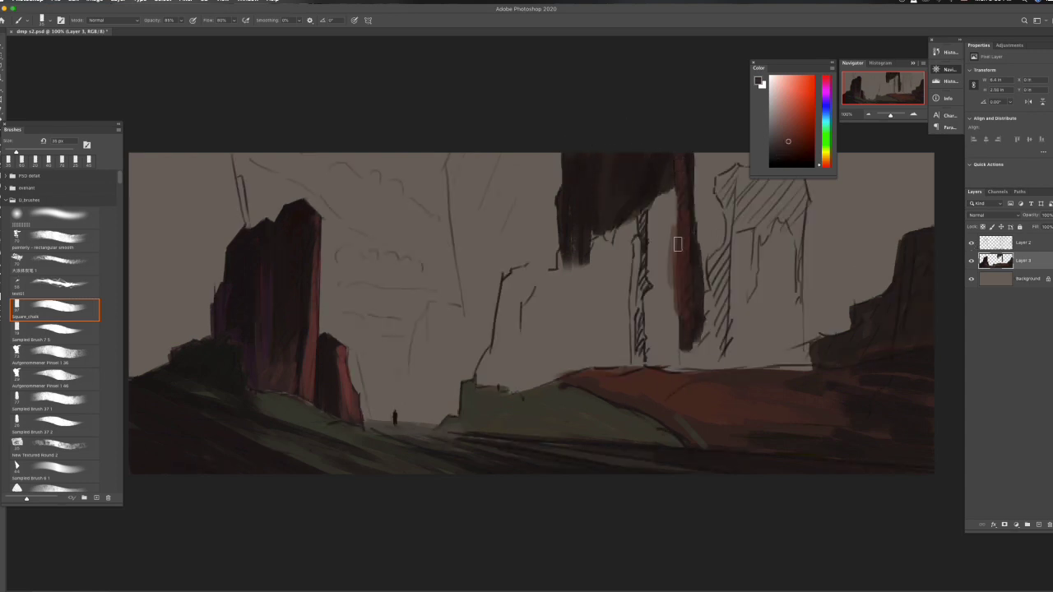
drag(674, 189, 666, 317)
drag(657, 206, 655, 311)
drag(675, 189, 666, 296)
mouse_move(663, 206)
mouse_down()
mouse_move(670, 348)
mouse_move(674, 192)
mouse_move(662, 280)
mouse_up()
drag(556, 321, 595, 301)
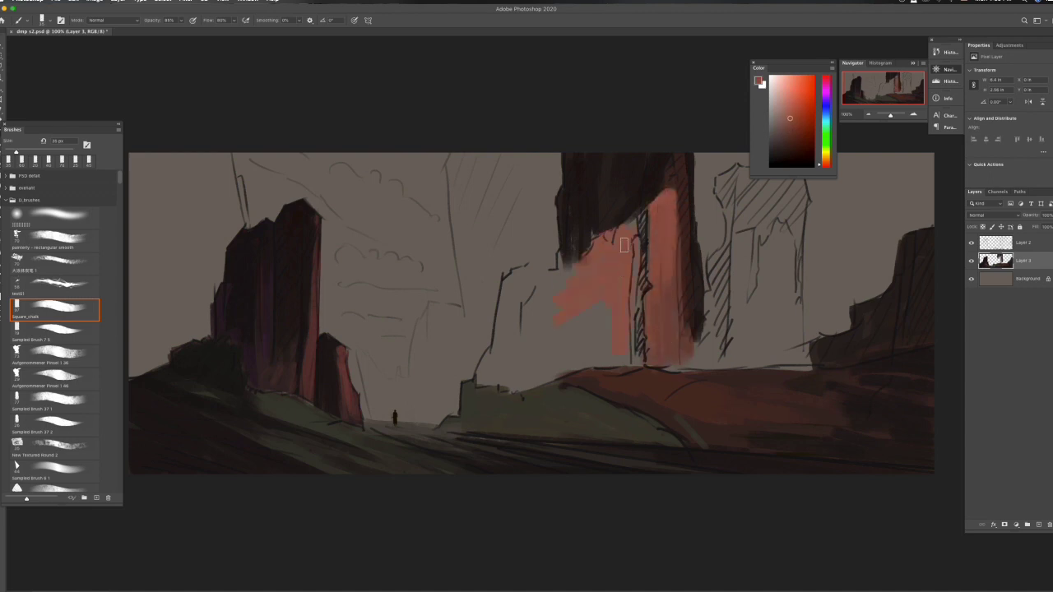
drag(618, 243, 617, 341)
drag(605, 259, 601, 362)
Add a dark vertical stroke down the tower and brighten its lit face in pink-orange
alt+click(644, 201)
drag(644, 197, 643, 345)
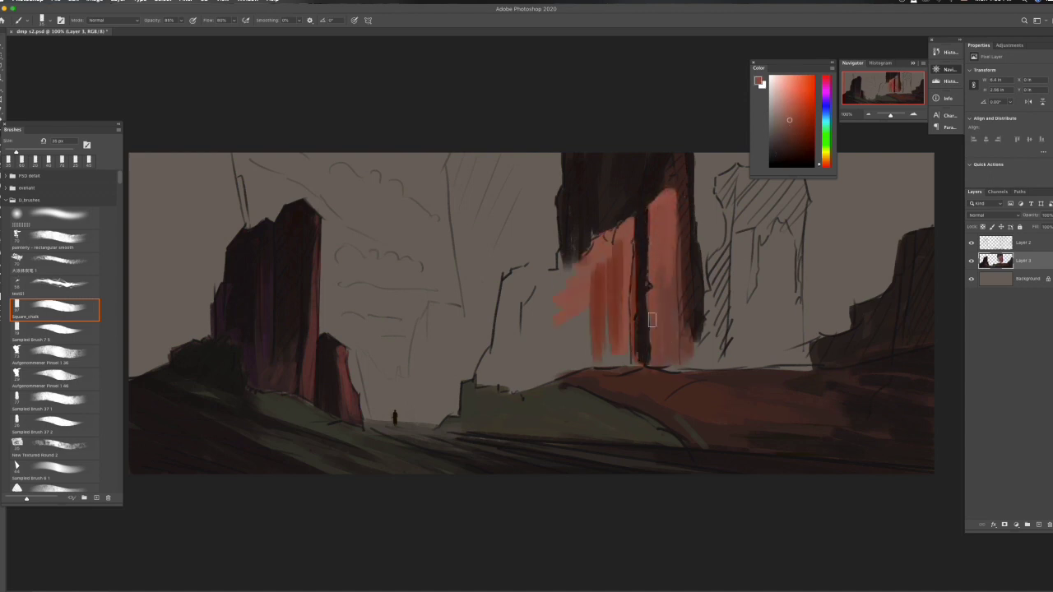
drag(658, 203, 664, 354)
drag(617, 245, 614, 329)
drag(609, 258, 596, 362)
alt+click(613, 264)
drag(608, 240, 601, 343)
drag(614, 296, 634, 362)
Extend pink-orange and red-orange paint leftward over the left cliff face
alt+click(643, 276)
drag(570, 291, 568, 339)
drag(576, 247, 540, 340)
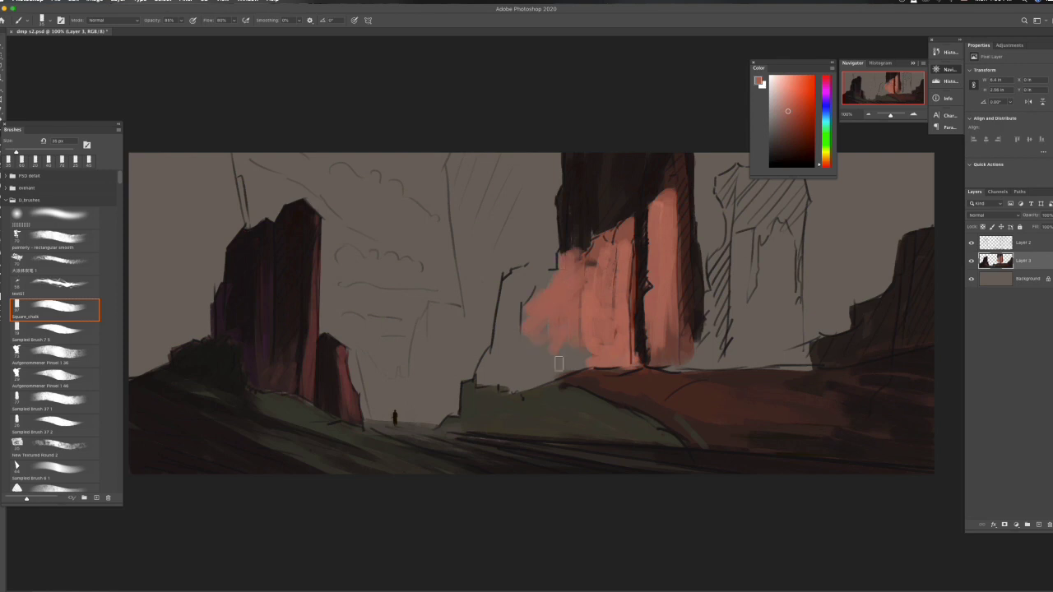
drag(576, 283, 535, 336)
mouse_move(511, 276)
mouse_down()
mouse_move(498, 362)
mouse_move(568, 259)
mouse_move(579, 198)
mouse_up()
Repaint the left cliff face pinker orange with a larger brush, carrying strokes down to the ground
alt+click(574, 259)
key(bracketright)
key(bracketright)
mouse_move(580, 263)
mouse_down()
mouse_move(572, 362)
mouse_move(510, 314)
mouse_move(493, 387)
mouse_up()
drag(527, 329, 576, 362)
alt+click(535, 313)
mouse_move(535, 301)
mouse_down()
mouse_move(560, 272)
mouse_move(539, 360)
mouse_move(613, 354)
mouse_move(617, 263)
mouse_move(630, 329)
mouse_up()
Add pink-orange strokes with a smaller brush, darken the shadow column, and paint pink atop the lit face
alt+click(539, 360)
key(bracketleft)
mouse_move(579, 342)
mouse_down()
mouse_move(583, 283)
mouse_move(629, 239)
mouse_up()
drag(625, 288, 605, 189)
alt+click(614, 193)
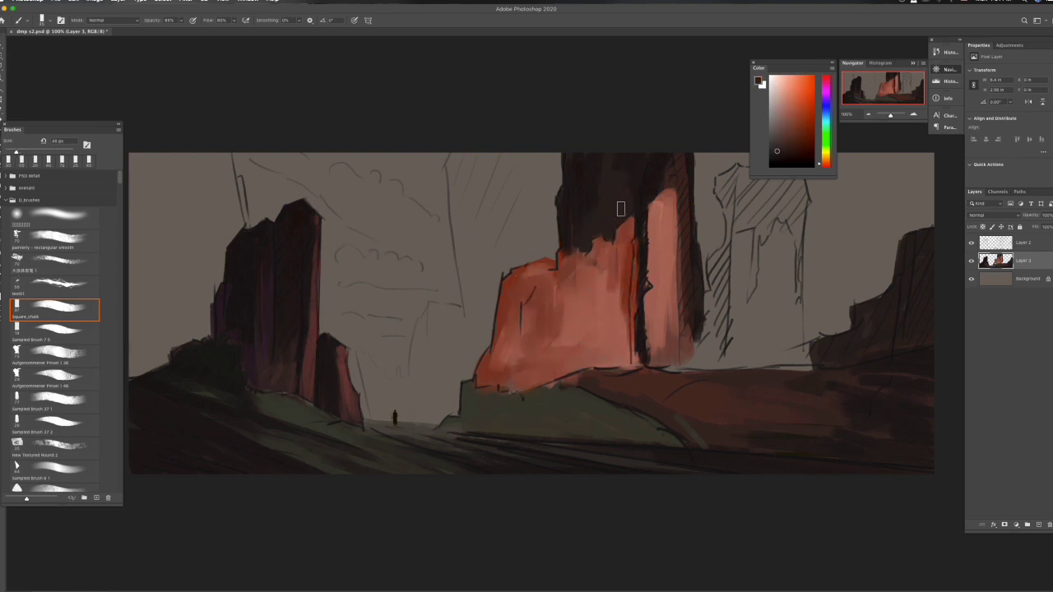
alt+click(601, 270)
mouse_move(609, 271)
mouse_down()
mouse_move(625, 222)
mouse_move(609, 329)
mouse_up()
Vary the pink tones across the lit cliff face
alt+click(592, 304)
drag(609, 272, 543, 329)
drag(519, 292, 514, 391)
drag(597, 268, 601, 341)
drag(514, 288, 531, 325)
alt+click(510, 329)
mouse_move(523, 395)
mouse_down()
mouse_move(538, 275)
mouse_move(589, 238)
mouse_move(520, 275)
mouse_move(502, 362)
mouse_up()
Add lighter pink strokes to the cliff and darken the ground at its base
alt+click(571, 242)
alt+click(531, 278)
mouse_move(535, 271)
mouse_down()
mouse_move(519, 341)
mouse_move(544, 298)
mouse_move(498, 349)
mouse_move(478, 415)
mouse_move(585, 383)
mouse_move(527, 420)
mouse_move(650, 436)
mouse_up()
alt+click(545, 296)
alt+click(501, 400)
alt+click(560, 400)
drag(573, 423, 486, 406)
Sample yellow-orange, reddish-brown and pink tones, then repaint the right face of the tall cliff
alt+click(485, 407)
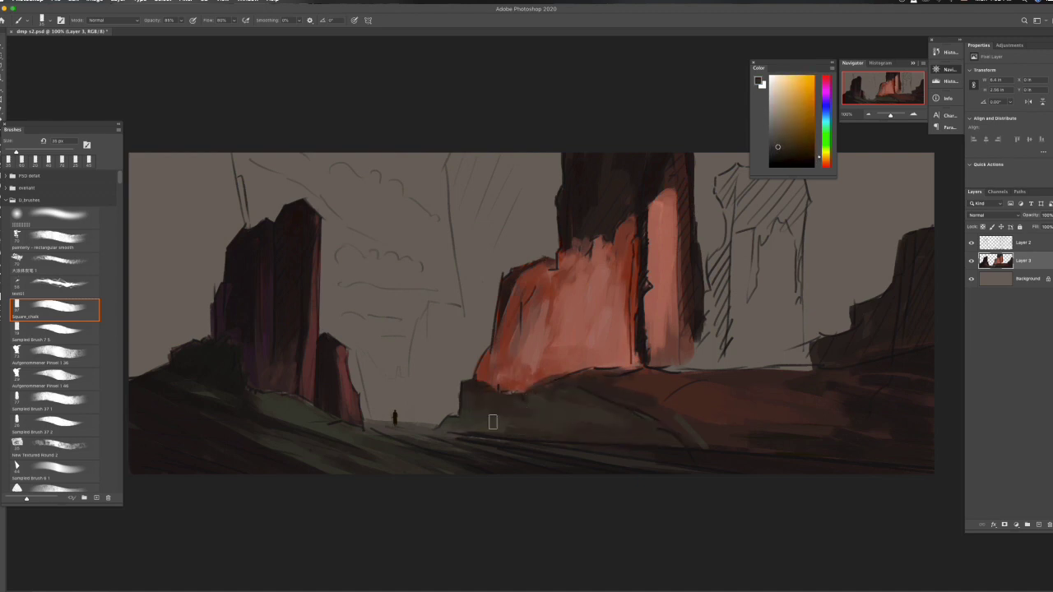
alt+click(650, 434)
alt+click(633, 399)
alt+click(543, 378)
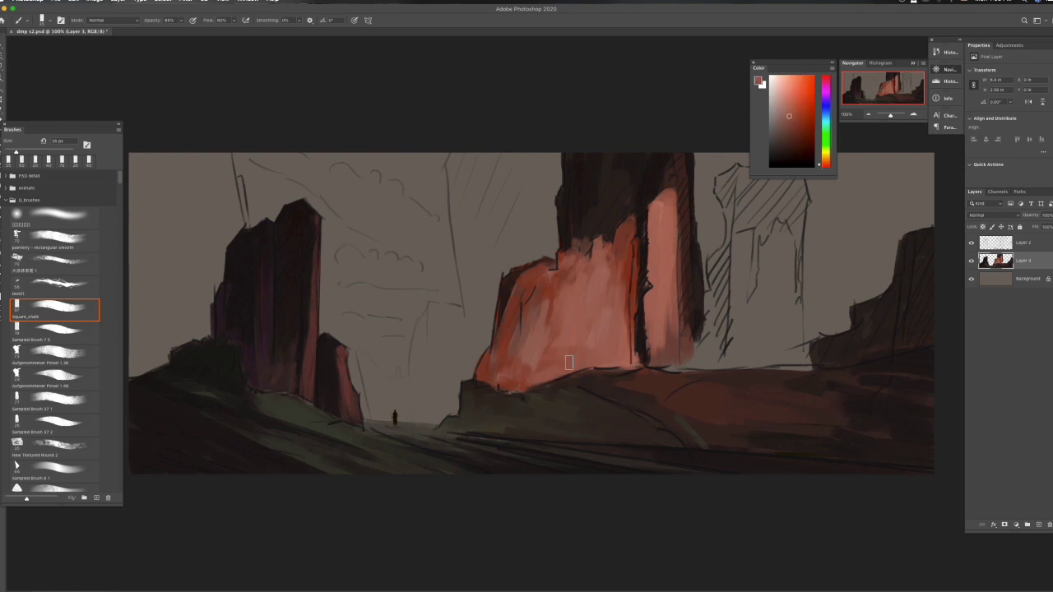
alt+click(554, 277)
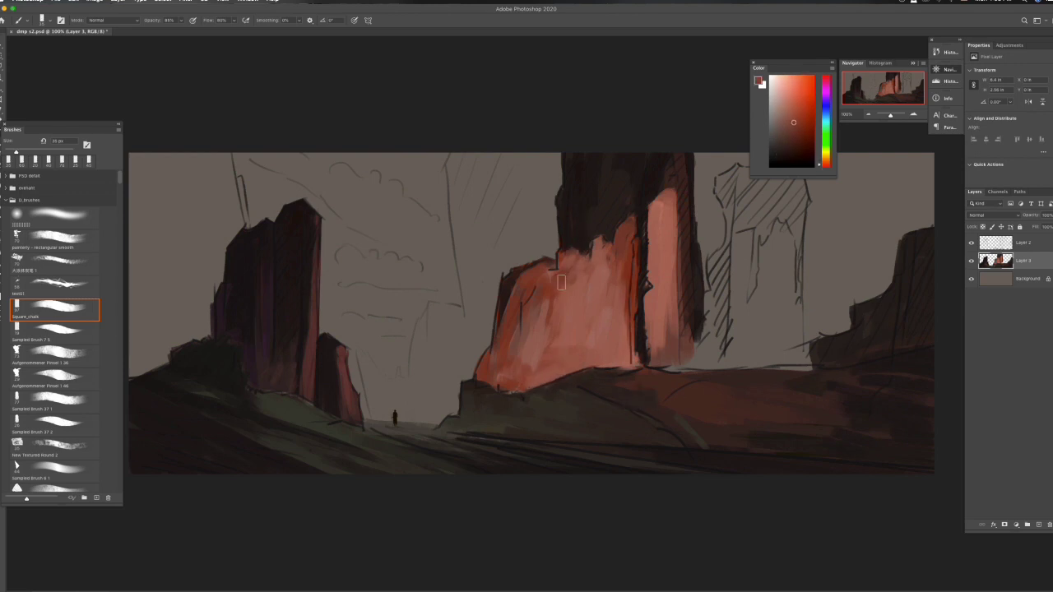
alt+click(564, 264)
alt+click(585, 347)
alt+click(682, 160)
drag(663, 194, 667, 279)
Paint near-black shadow right of the tall cliff, repaint its base reddish-brown, and begin a reddish pillar
drag(692, 326, 698, 356)
alt+click(683, 366)
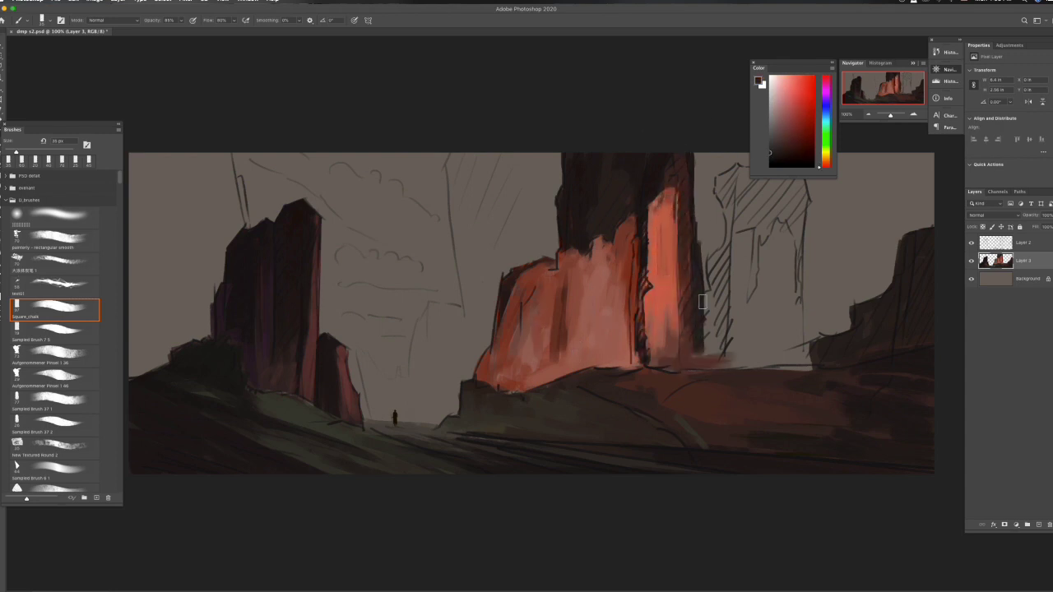
drag(712, 268, 724, 362)
drag(727, 310, 737, 364)
alt+click(681, 362)
drag(673, 318, 646, 376)
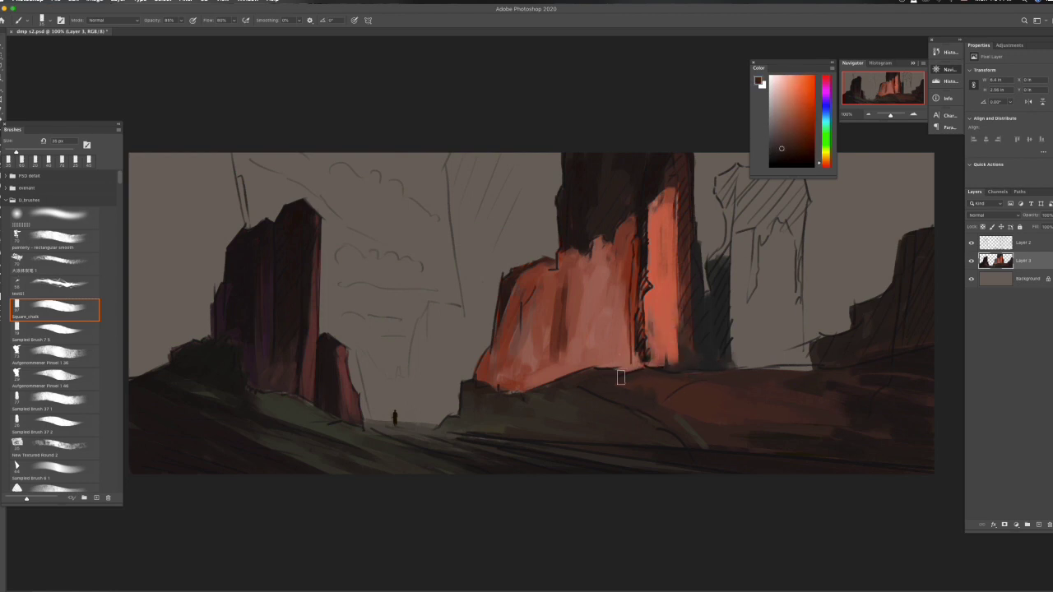
drag(745, 242, 744, 351)
Paint reddish strokes for the second pillar and fill the surrounding gap dark
drag(769, 222, 790, 345)
alt+click(711, 318)
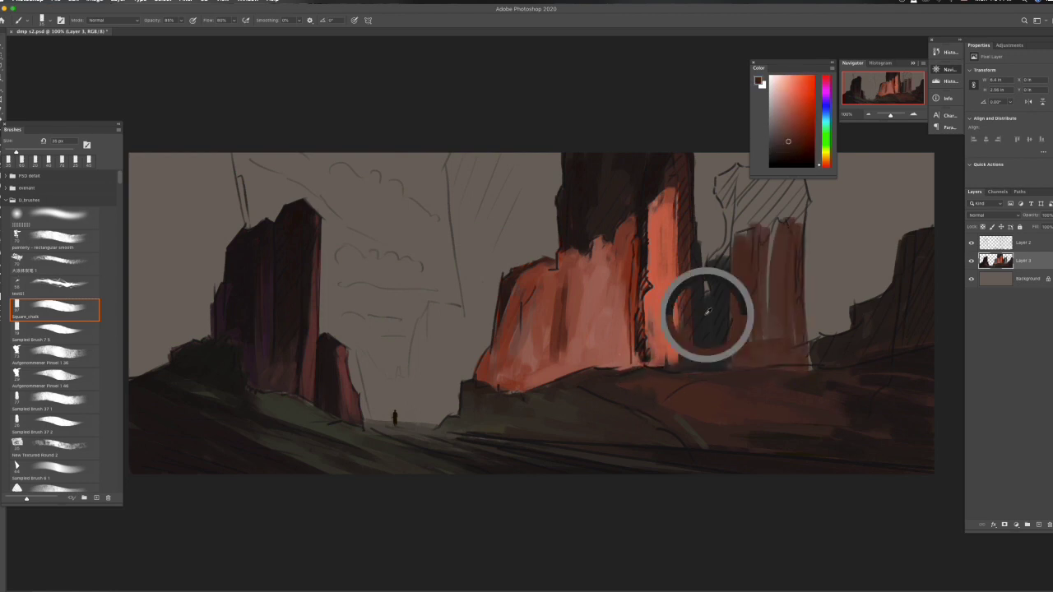
drag(732, 362, 815, 354)
drag(790, 265, 806, 333)
drag(765, 214, 773, 313)
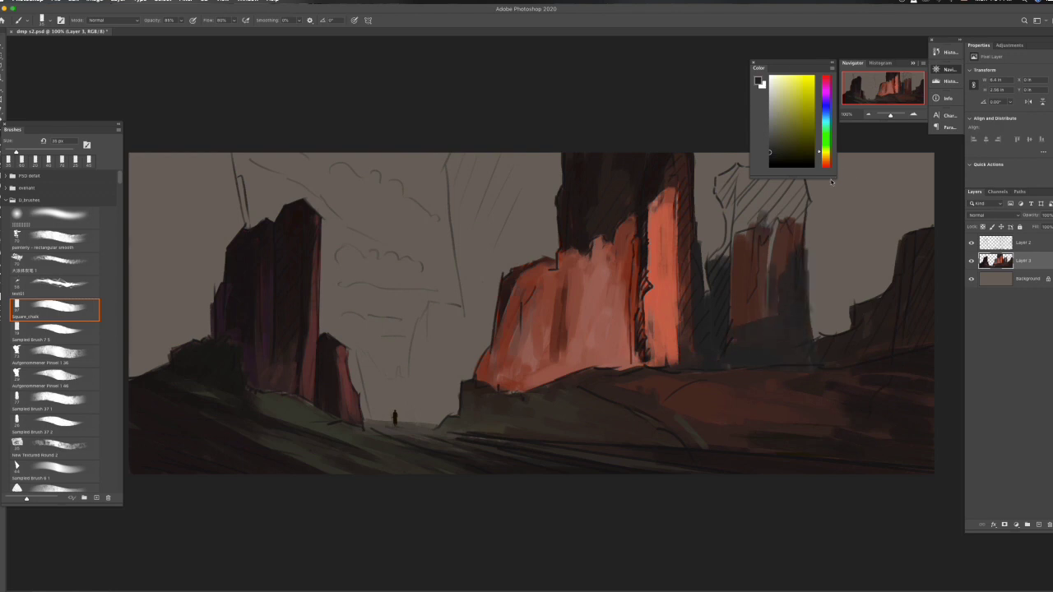
drag(790, 66, 780, 43)
Darken the cliff top and pillar edges in near-black purple, hatching bluish-grey over the central top
click(816, 136)
click(767, 111)
mouse_move(728, 191)
mouse_down()
mouse_move(803, 185)
mouse_move(798, 218)
mouse_up()
alt+click(763, 188)
drag(799, 165, 778, 255)
drag(728, 177, 725, 263)
drag(716, 198, 720, 256)
mouse_move(717, 179)
mouse_down()
mouse_move(714, 270)
mouse_move(691, 313)
mouse_up()
mouse_move(732, 169)
mouse_down()
mouse_move(729, 222)
mouse_move(745, 263)
mouse_move(798, 230)
mouse_move(794, 295)
mouse_up()
drag(687, 156, 634, 188)
drag(576, 156, 621, 198)
Paint reddish and orange-red light onto the right pillar and darken its top
alt+click(911, 267)
alt+click(754, 295)
drag(745, 218, 749, 311)
drag(786, 212, 782, 328)
drag(749, 226, 761, 329)
drag(790, 198, 782, 329)
drag(773, 292, 770, 354)
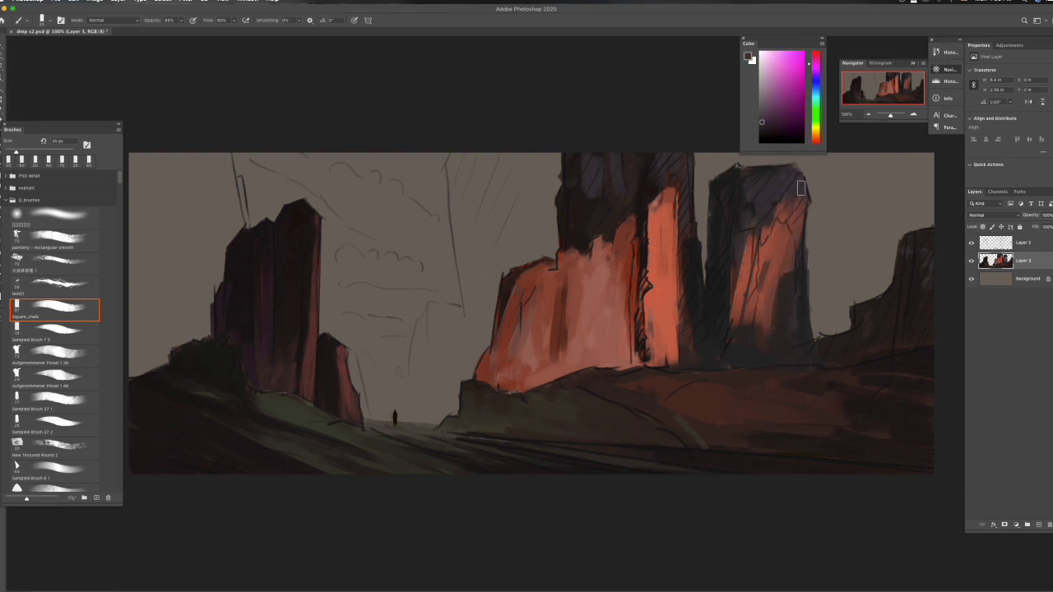
drag(794, 183, 777, 247)
alt+click(778, 222)
Add lighter strokes on the central rock and hide the sketch lines layer
drag(601, 296, 599, 346)
alt+click(605, 280)
drag(613, 230, 609, 337)
click(971, 242)
Paint dark strokes on the right pillar with the smooth rectangular painterly brush
alt+click(771, 206)
click(49, 238)
drag(773, 210, 773, 296)
drag(776, 334, 778, 363)
alt+click(850, 400)
alt+click(879, 358)
Switch to a smaller textured brush and sample red-brown and dark brown tones from the ground
key(period)
alt+click(910, 465)
alt+click(757, 337)
key(bracketleft)
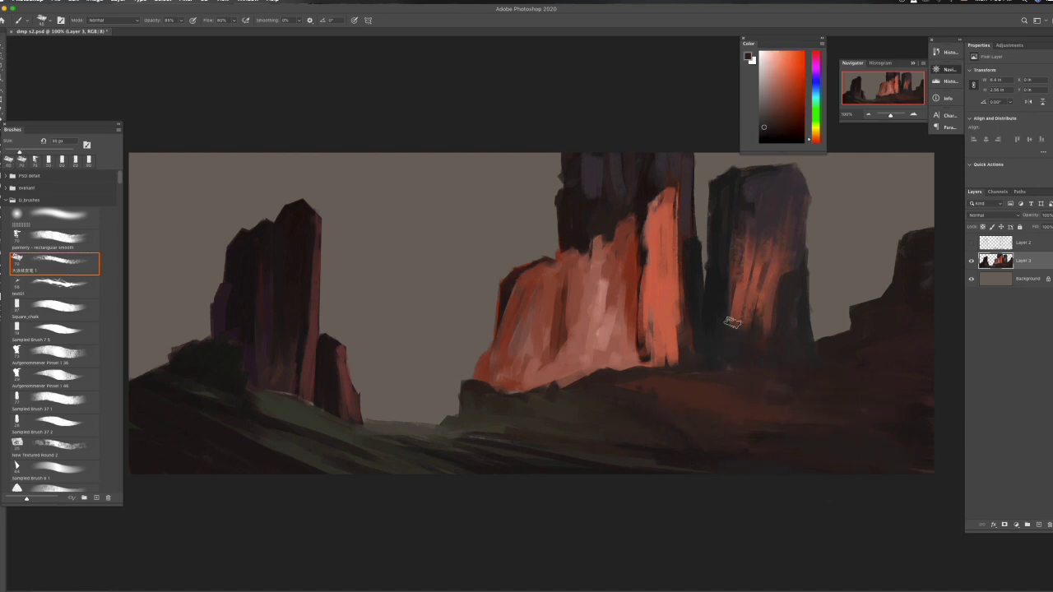
alt+click(615, 406)
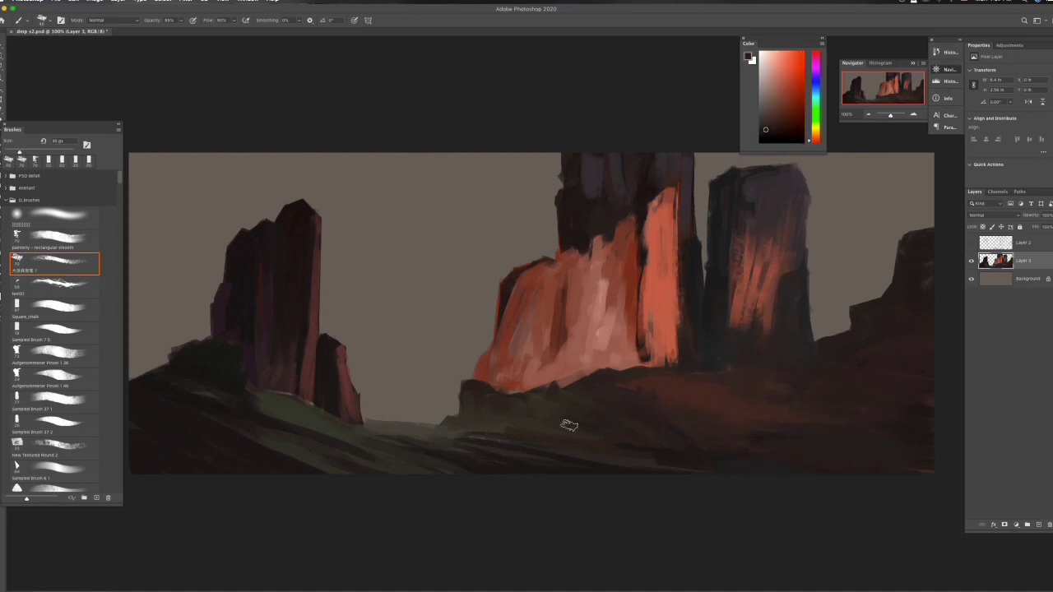
alt+click(539, 381)
alt+click(609, 357)
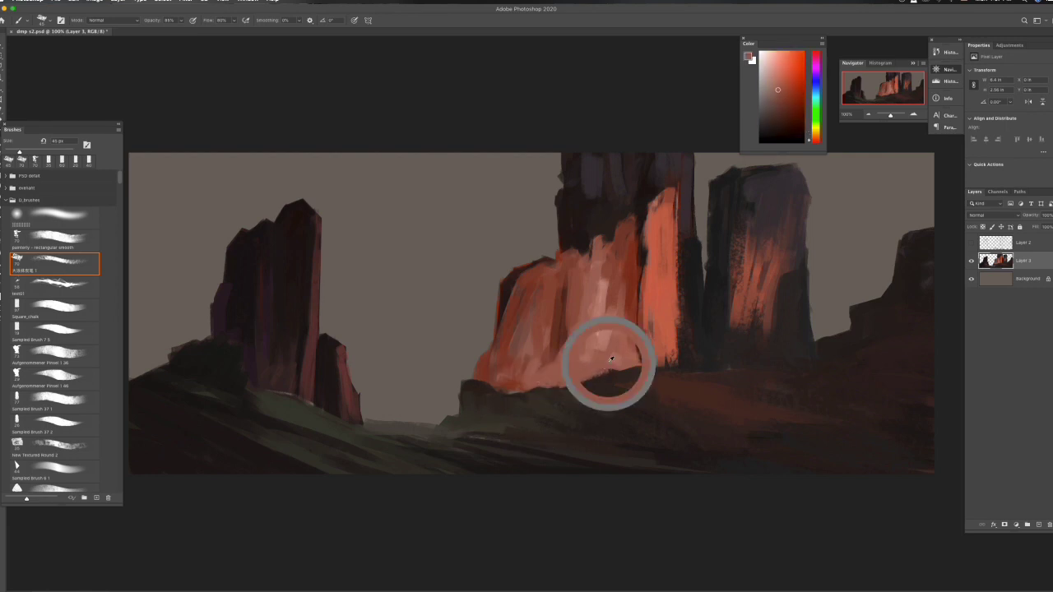
alt+click(502, 429)
alt+click(656, 457)
alt+click(511, 457)
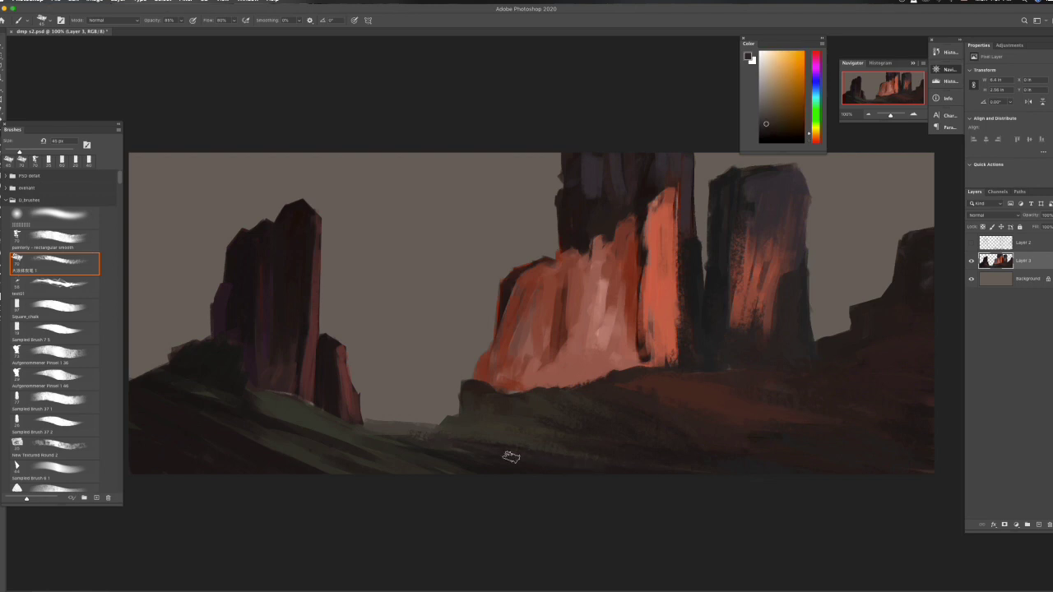
Sample red-brown, muted yellow and muted green tones from the hill and lit cliff
alt+click(277, 430)
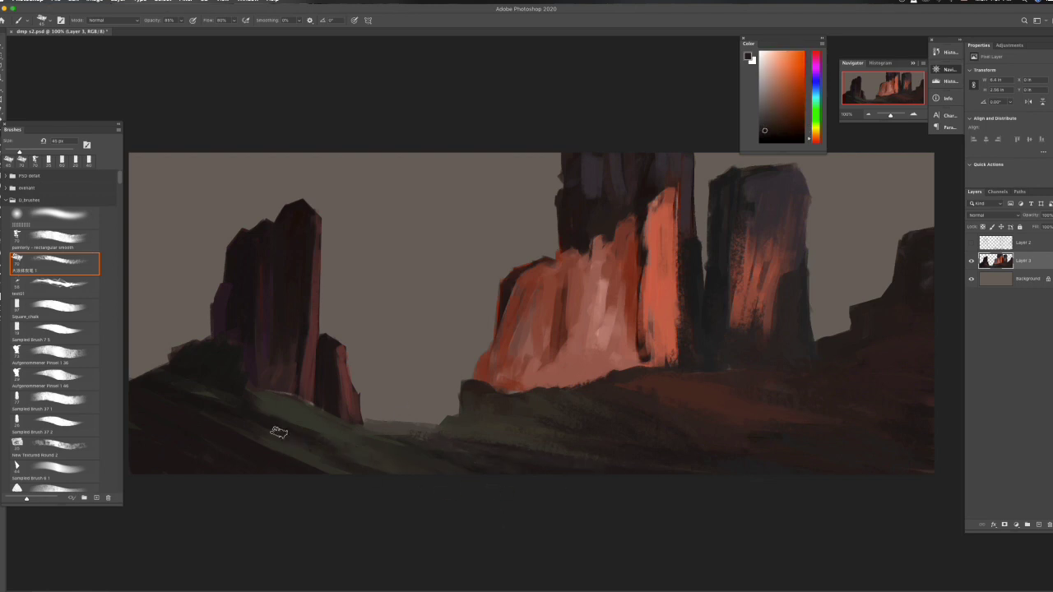
alt+click(284, 453)
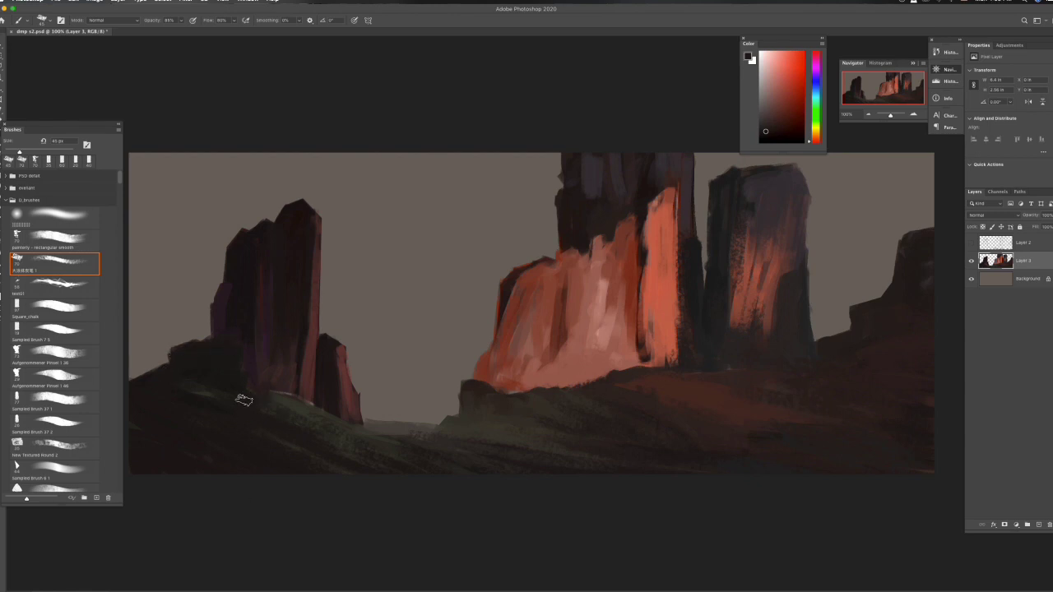
alt+click(308, 403)
alt+click(594, 332)
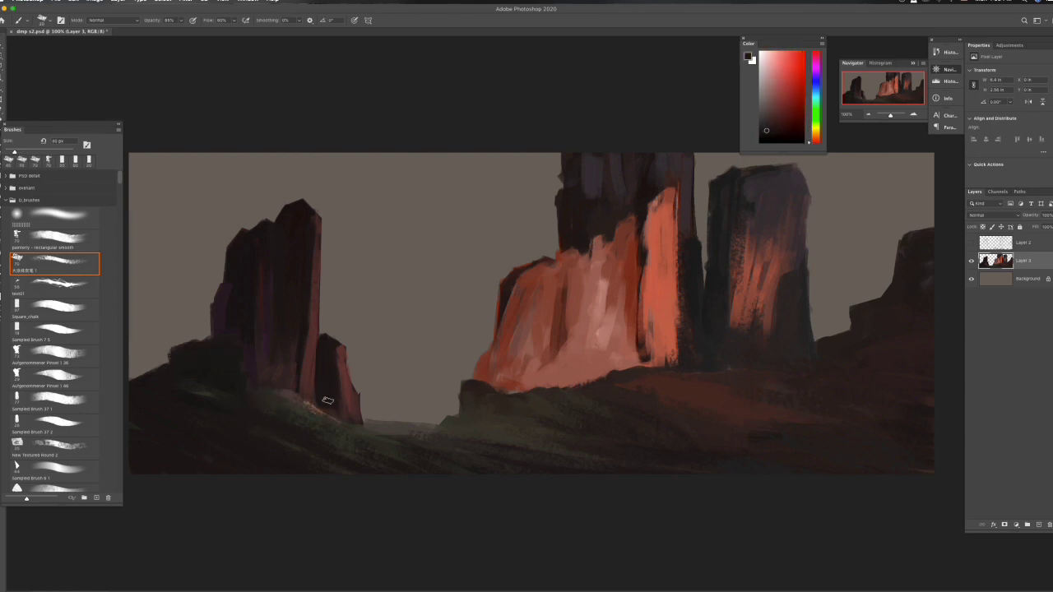
alt+click(367, 430)
click(771, 87)
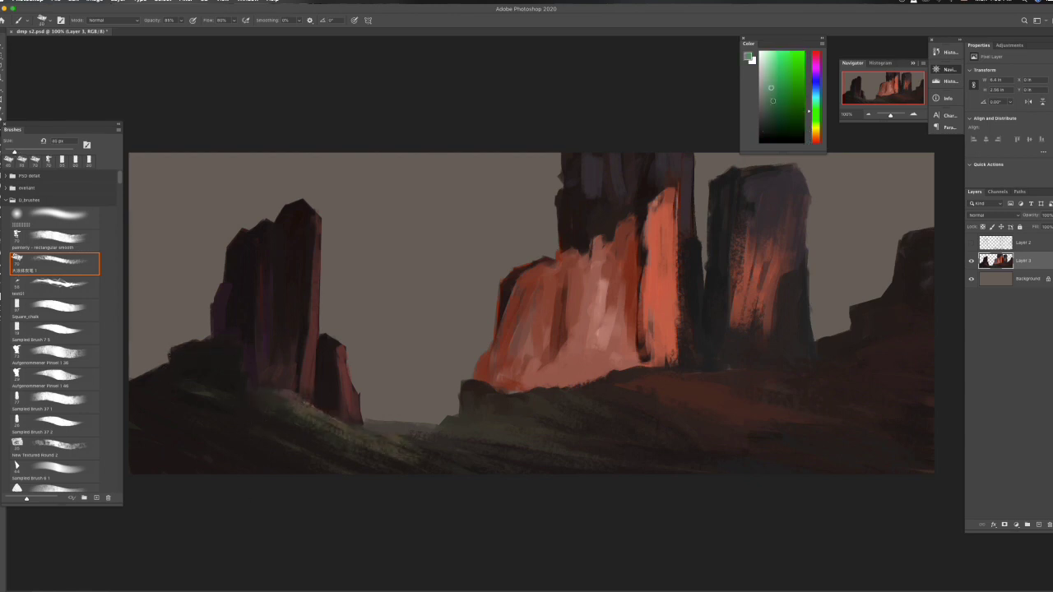
alt+click(474, 410)
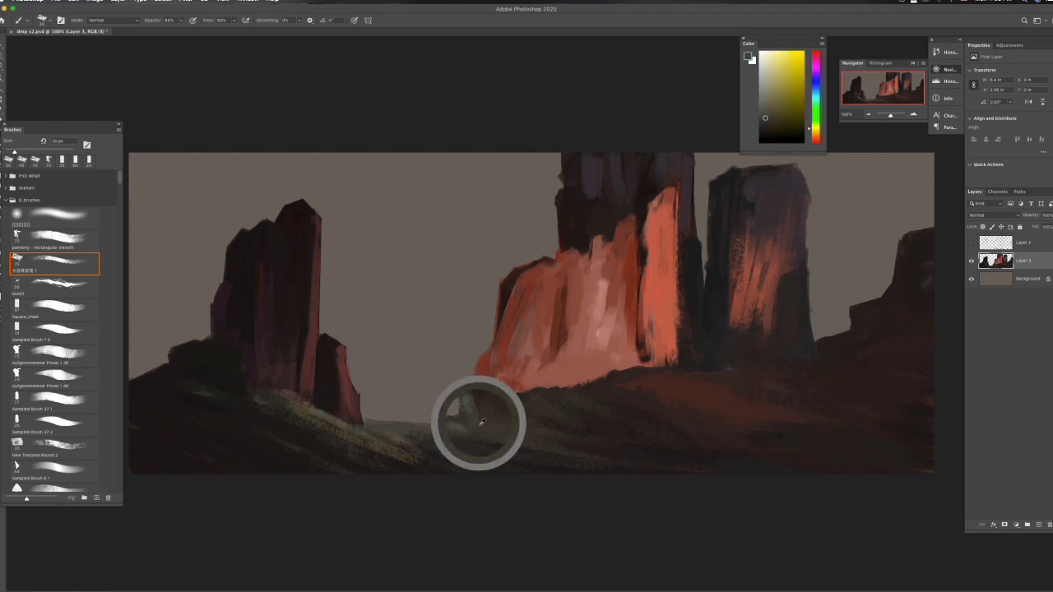
alt+click(486, 441)
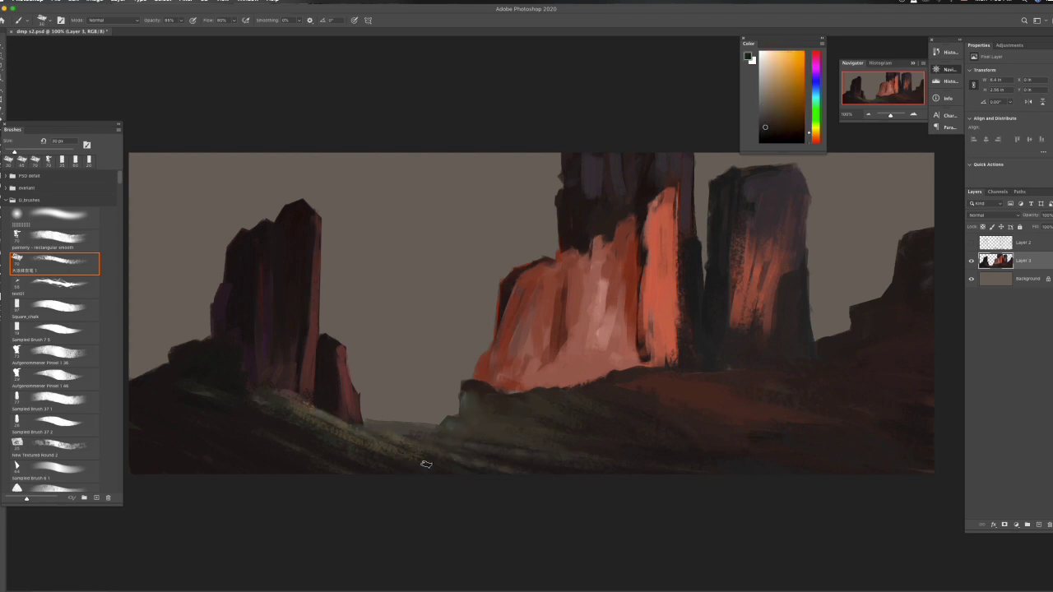
Sample orange, red and dark green tones, then add a new layer below the rock layer and show the sketch lines
alt+click(316, 455)
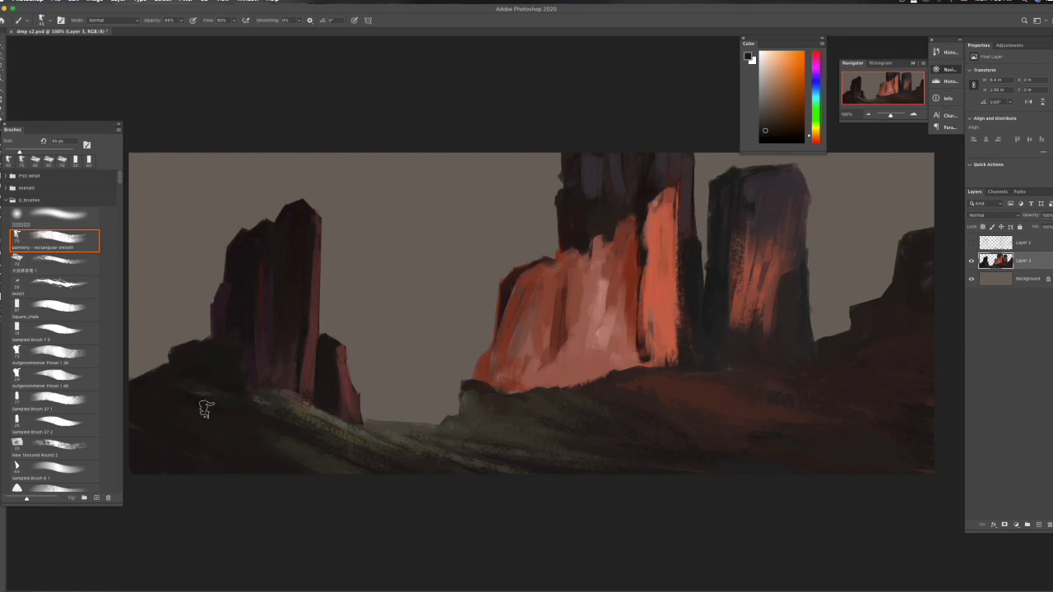
alt+click(669, 461)
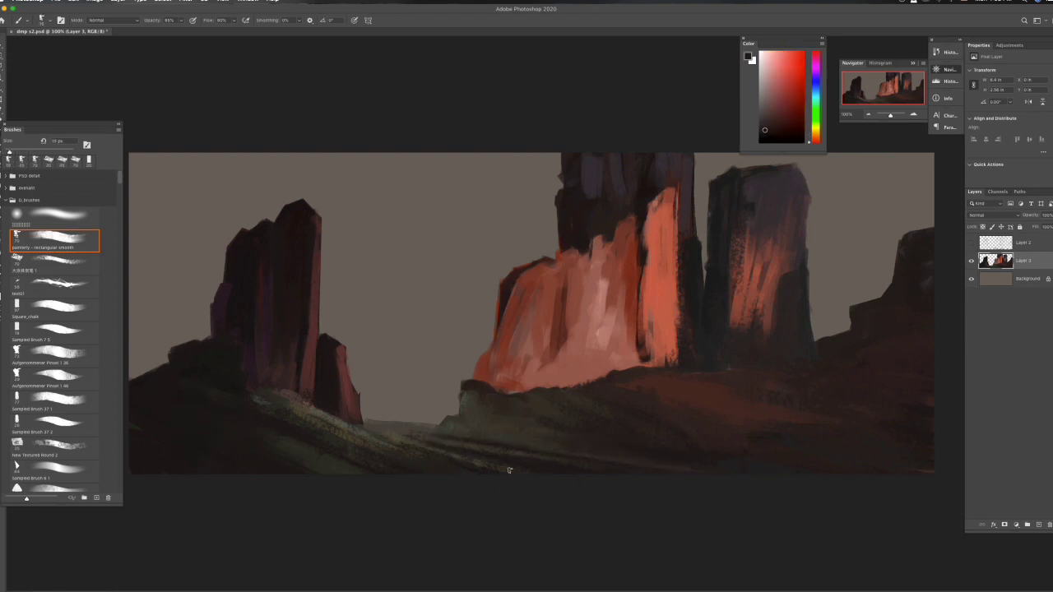
alt+click(421, 457)
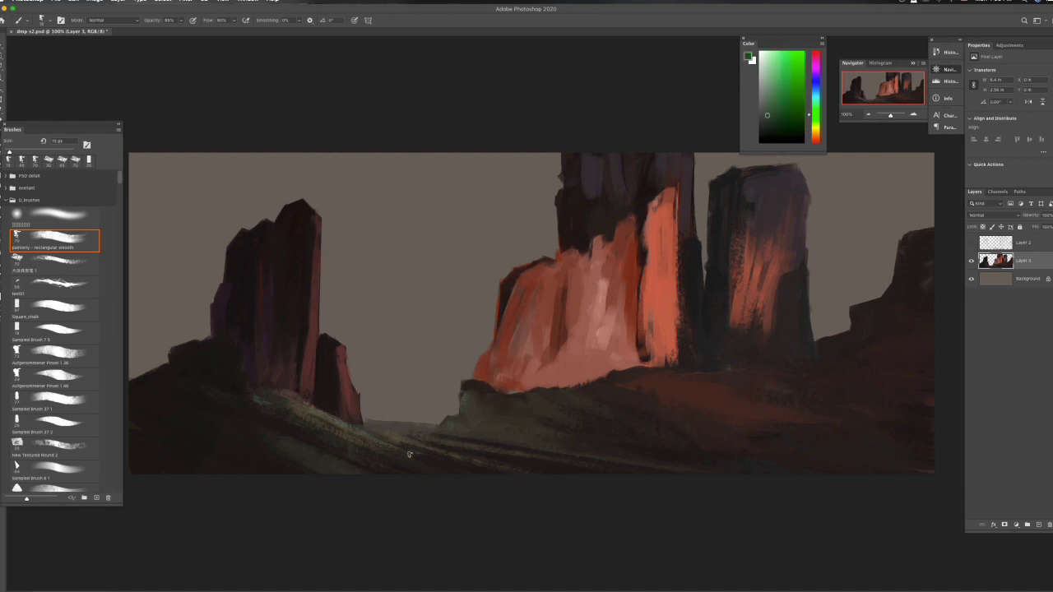
alt+click(576, 469)
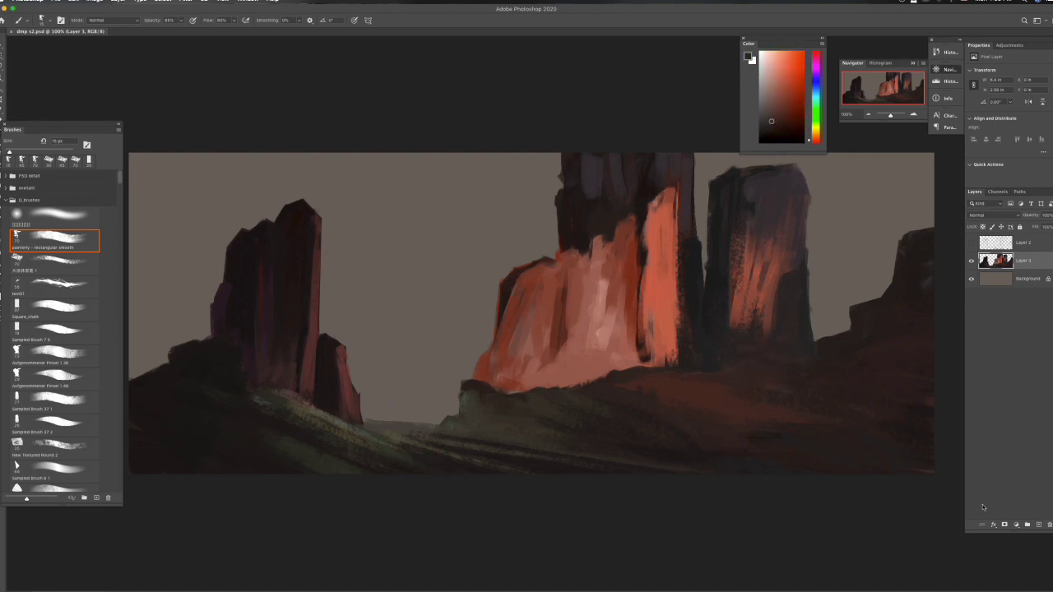
ctrl+click(1038, 524)
click(972, 242)
Paint a red rock mass left of the towers, covering it with darker purple-brown strokes
alt+click(555, 296)
mouse_move(474, 344)
mouse_down()
mouse_move(449, 158)
mouse_move(548, 151)
mouse_move(539, 211)
mouse_move(500, 268)
mouse_up()
mouse_move(500, 186)
mouse_down()
mouse_move(465, 263)
mouse_move(536, 141)
mouse_move(464, 192)
mouse_move(442, 162)
mouse_move(543, 247)
mouse_up()
alt+click(526, 198)
drag(535, 156, 451, 324)
key(period)
key(period)
key(period)
mouse_move(493, 235)
mouse_down()
mouse_move(536, 212)
mouse_move(529, 153)
mouse_move(462, 366)
mouse_move(432, 320)
mouse_move(424, 411)
mouse_up()
Using the Square_chalk brush, paint the reddish upper distant cliff with darker red vertical strokes
alt+click(511, 211)
mouse_move(462, 317)
mouse_down()
mouse_move(453, 387)
mouse_move(432, 419)
mouse_up()
mouse_move(465, 160)
mouse_down()
mouse_move(470, 268)
mouse_move(526, 226)
mouse_up()
alt+click(531, 228)
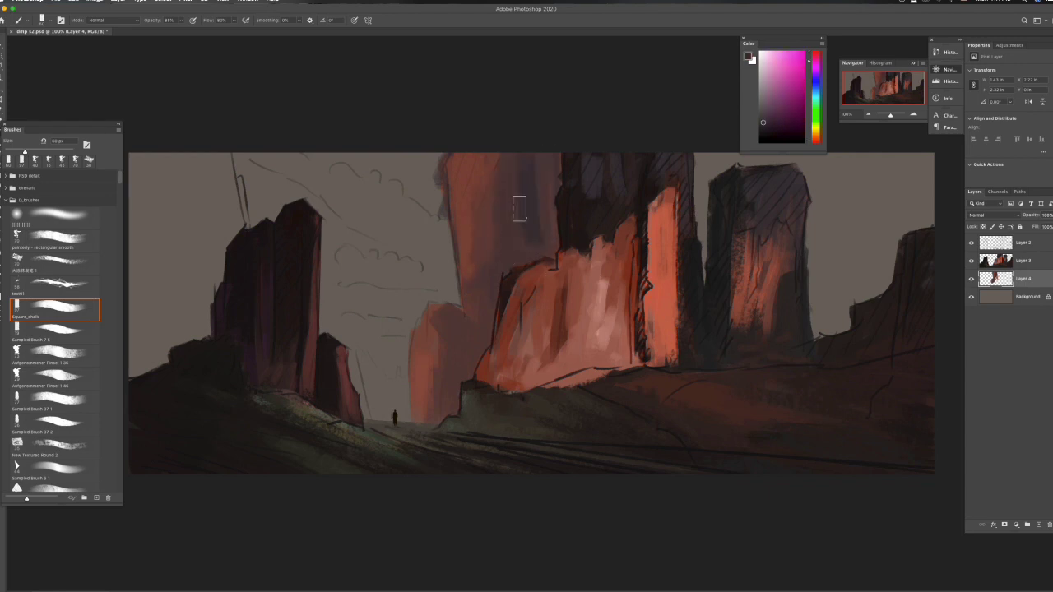
drag(496, 262, 494, 157)
drag(531, 242, 533, 167)
Discard a trial lasso outline, then darken the sky around the right rock with greyer red
key(l)
click(449, 153)
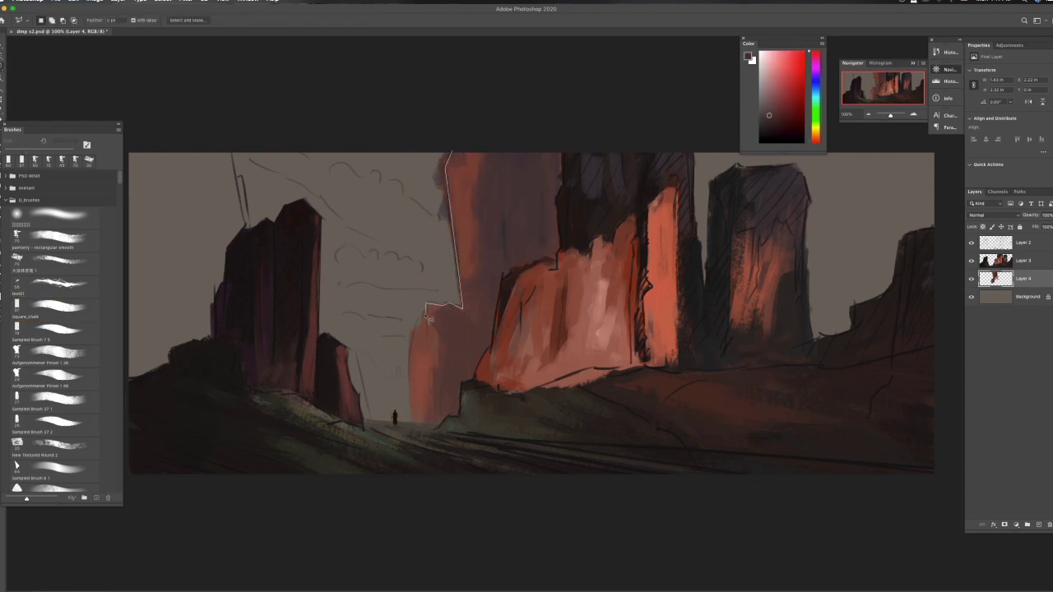
click(362, 430)
click(370, 127)
click(450, 153)
key(b)
alt+click(467, 217)
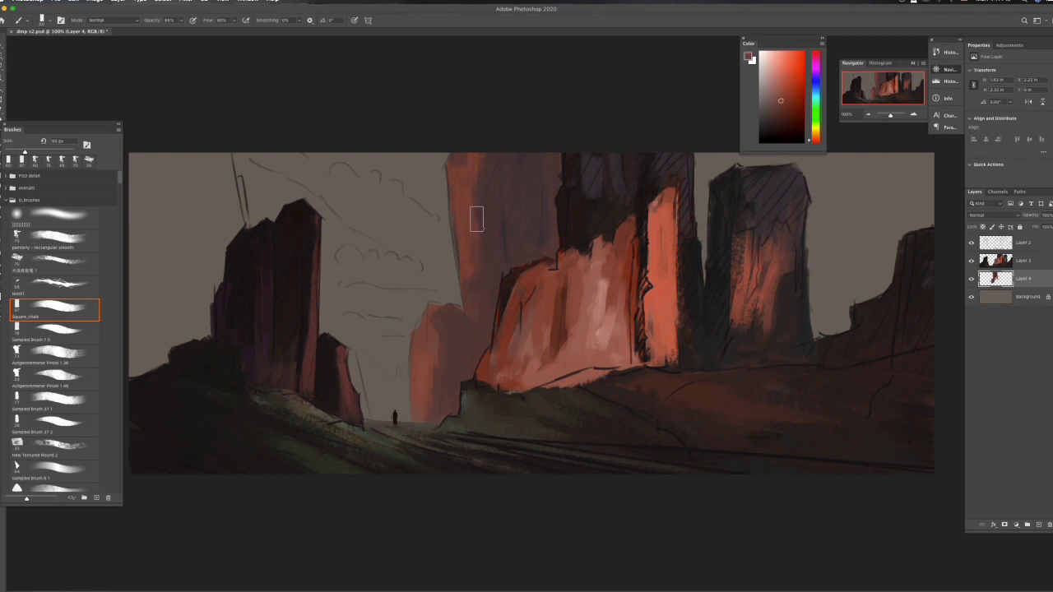
alt+click(540, 170)
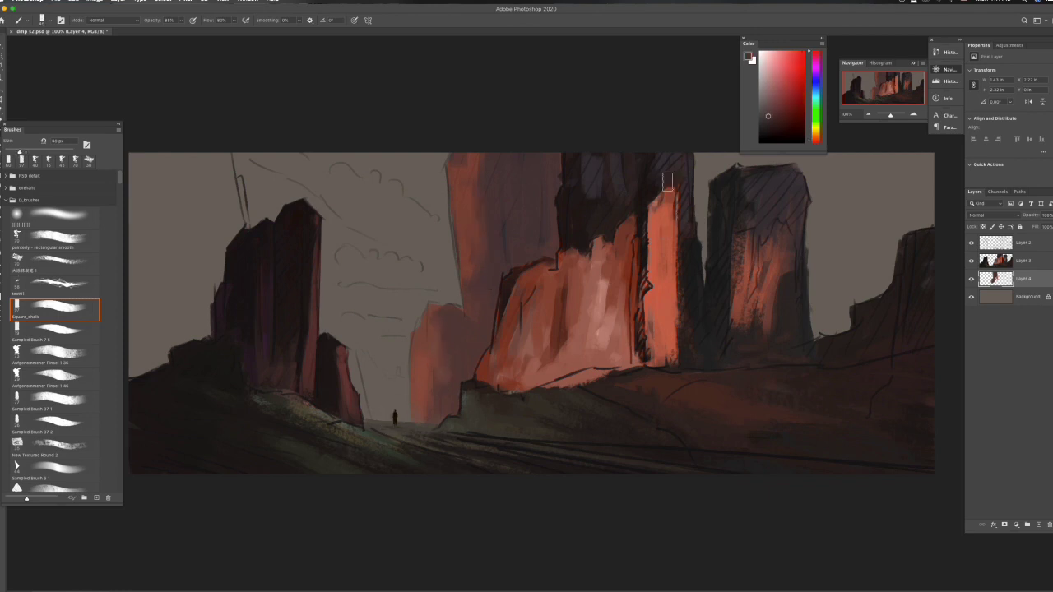
mouse_move(723, 326)
mouse_down()
mouse_move(697, 150)
mouse_move(930, 165)
mouse_move(820, 266)
mouse_move(814, 337)
mouse_up()
drag(925, 177, 925, 219)
Add a warm reddish glow to the top-right sky and darker red to the upper-left corner
alt+click(859, 305)
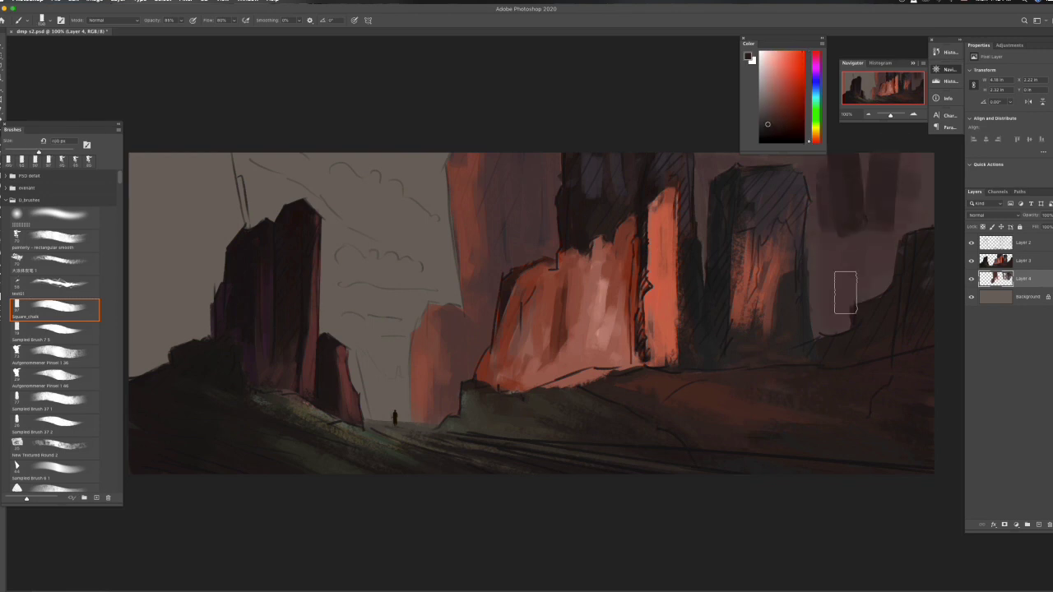
drag(829, 168, 897, 177)
alt+click(816, 294)
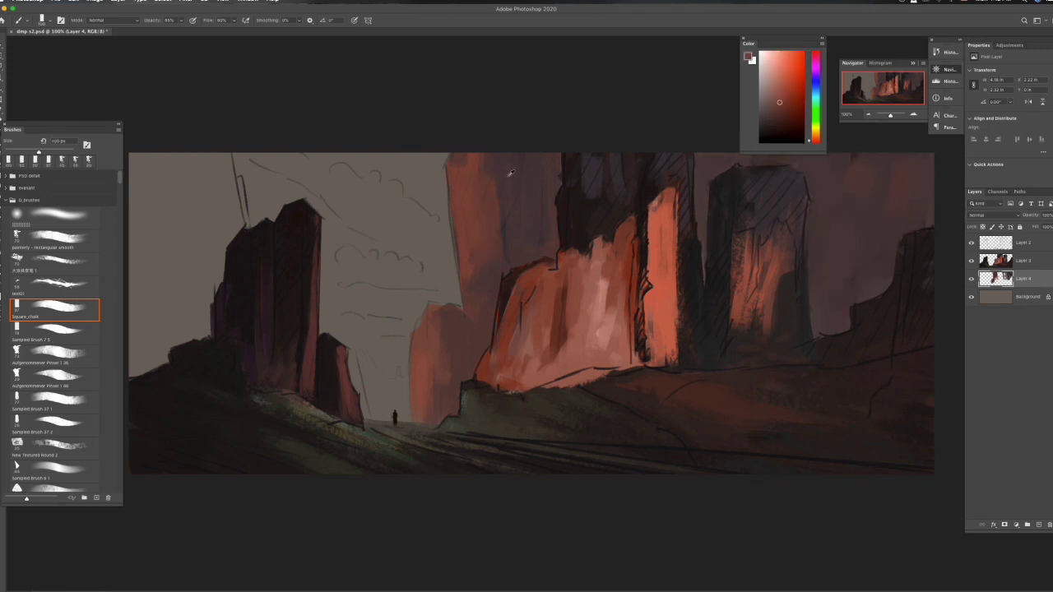
key(ctrl+minus)
drag(282, 223, 287, 280)
alt+click(274, 221)
drag(273, 223, 275, 263)
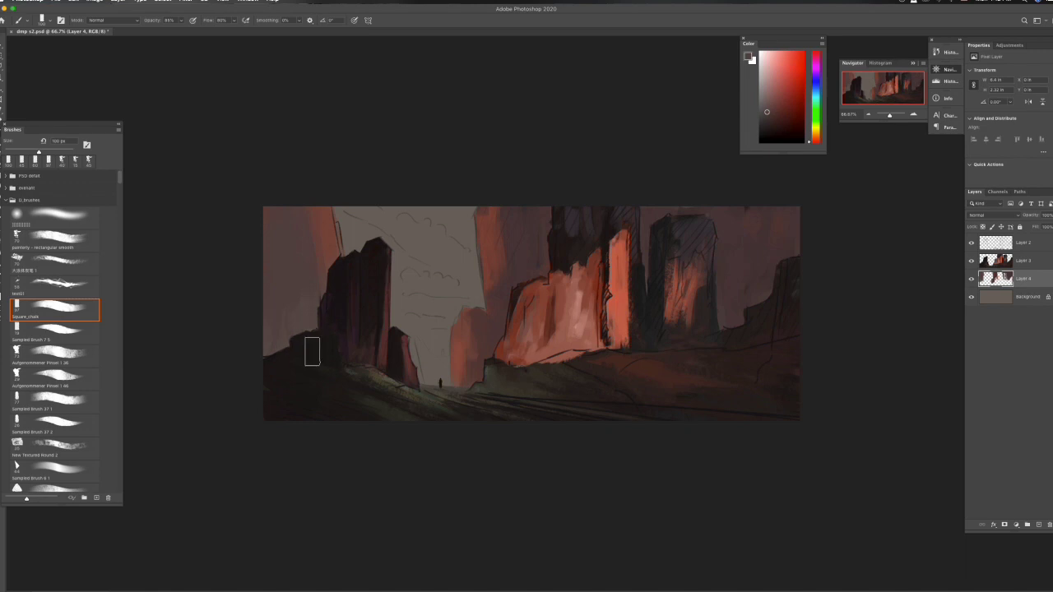
Add Layer 5 below Layer 4 and repaint the sky between the towers in grey
alt+click(510, 357)
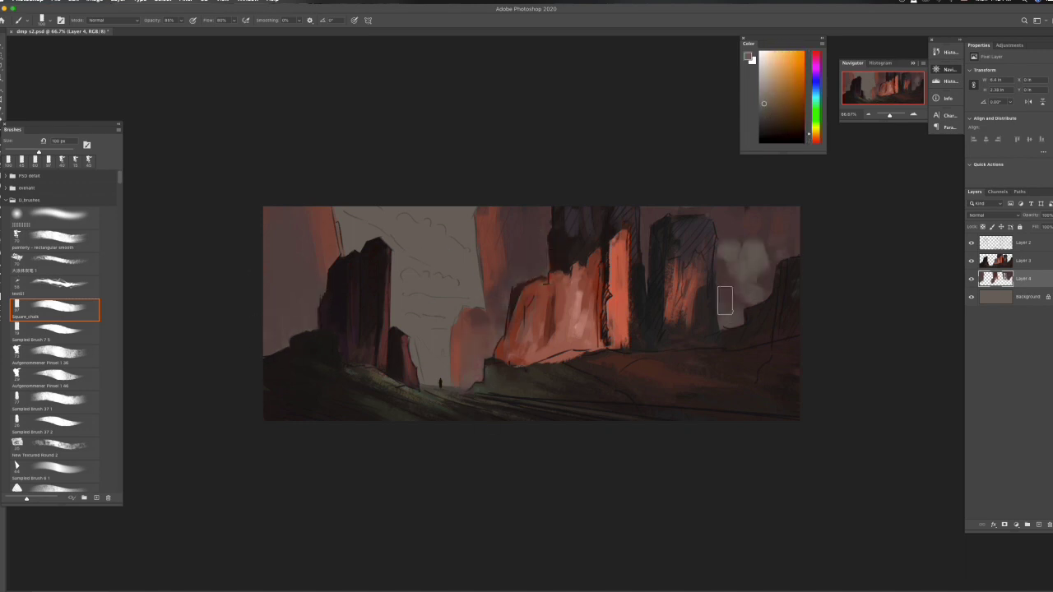
alt+click(686, 230)
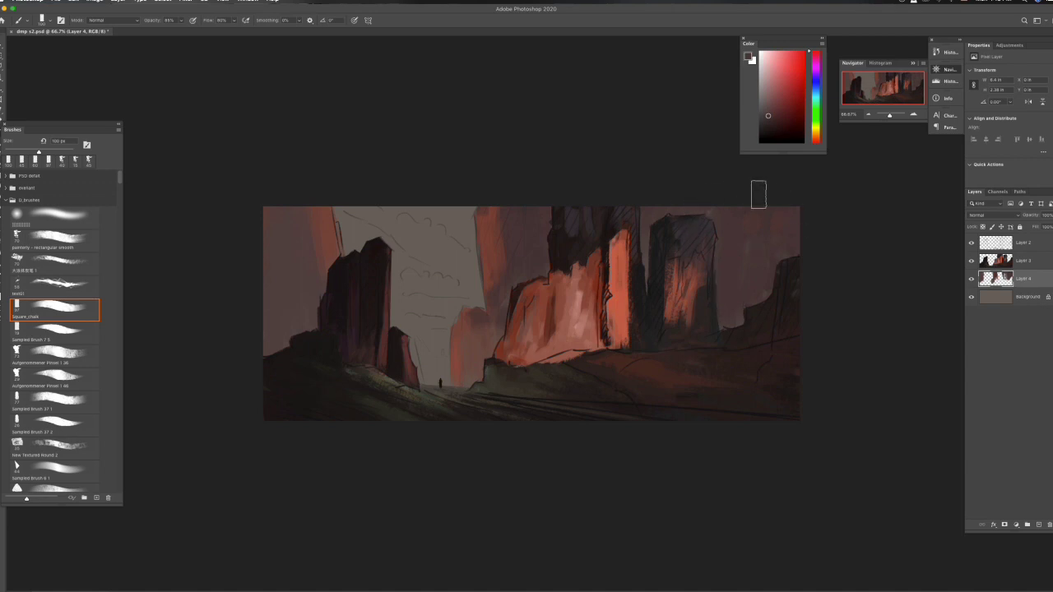
alt+click(452, 288)
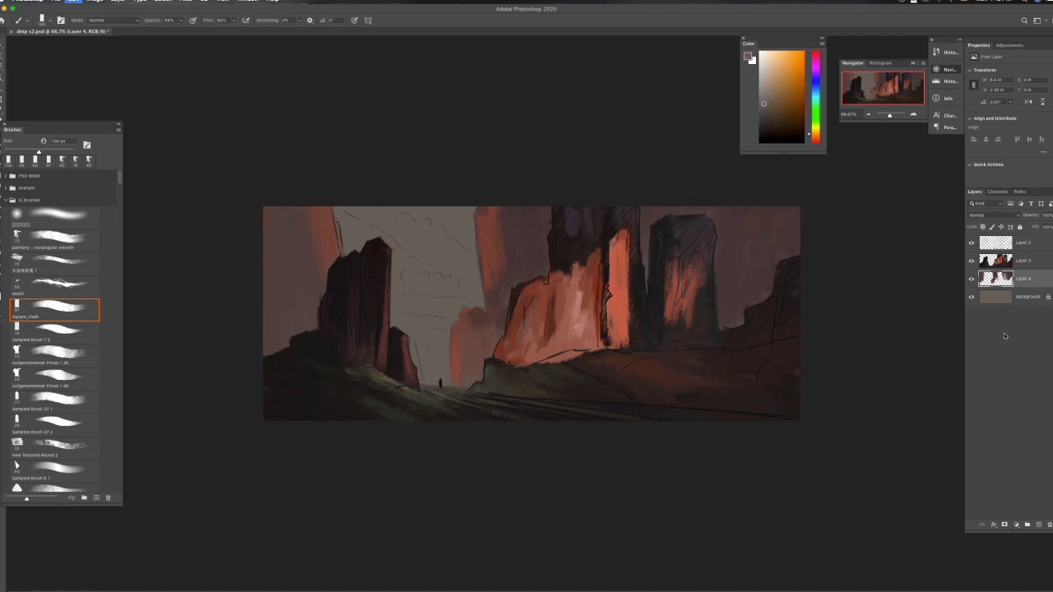
key(ctrl+shift+alt+n)
key(ctrl+bracketleft)
alt+click(474, 311)
alt+click(440, 298)
drag(427, 313, 435, 365)
mouse_move(444, 297)
mouse_down()
mouse_move(371, 247)
mouse_move(442, 247)
mouse_move(384, 252)
mouse_move(376, 223)
mouse_move(419, 200)
mouse_move(419, 305)
mouse_move(442, 285)
mouse_up()
Compare the rock painting on and off, then hide Layer 2's sketch lines
alt+click(403, 335)
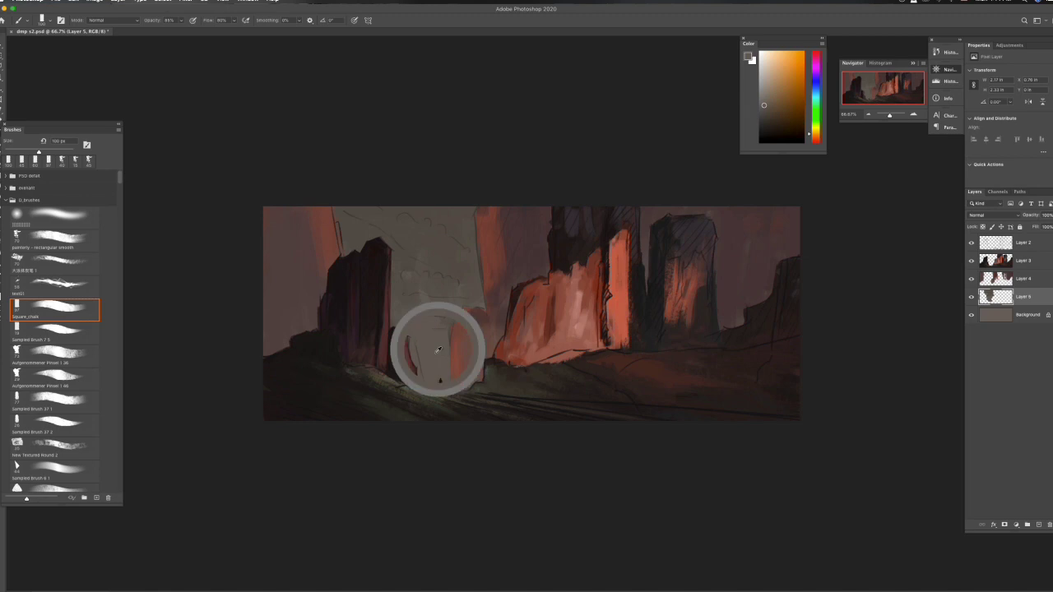
click(1026, 263)
click(971, 261)
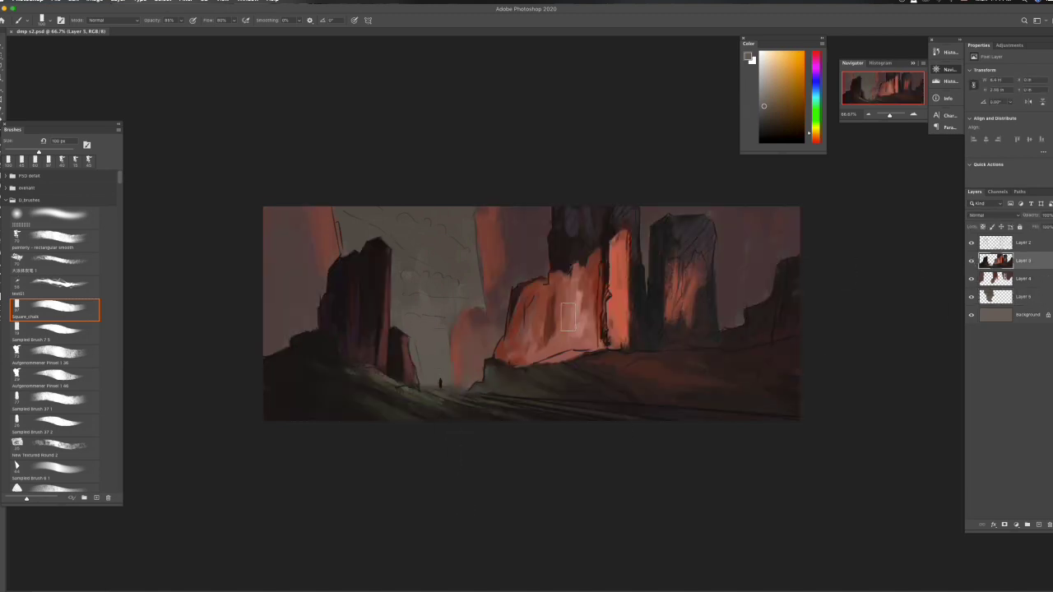
alt+click(470, 409)
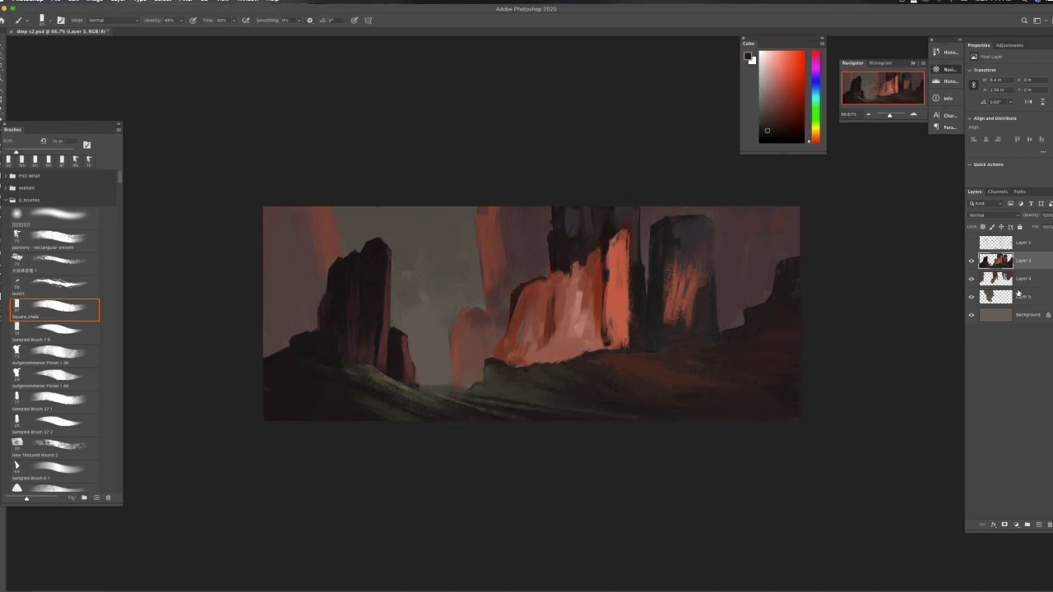
Work on Layer 4 at 100% view and open the ref folder of reference photos
key(alt+bracketleft)
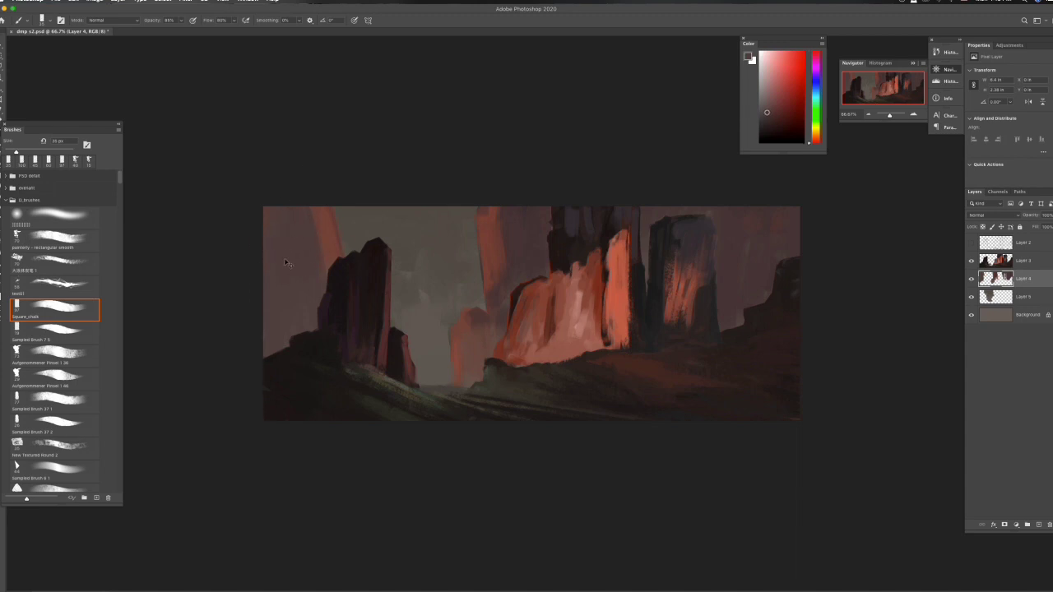
key(ctrl+1)
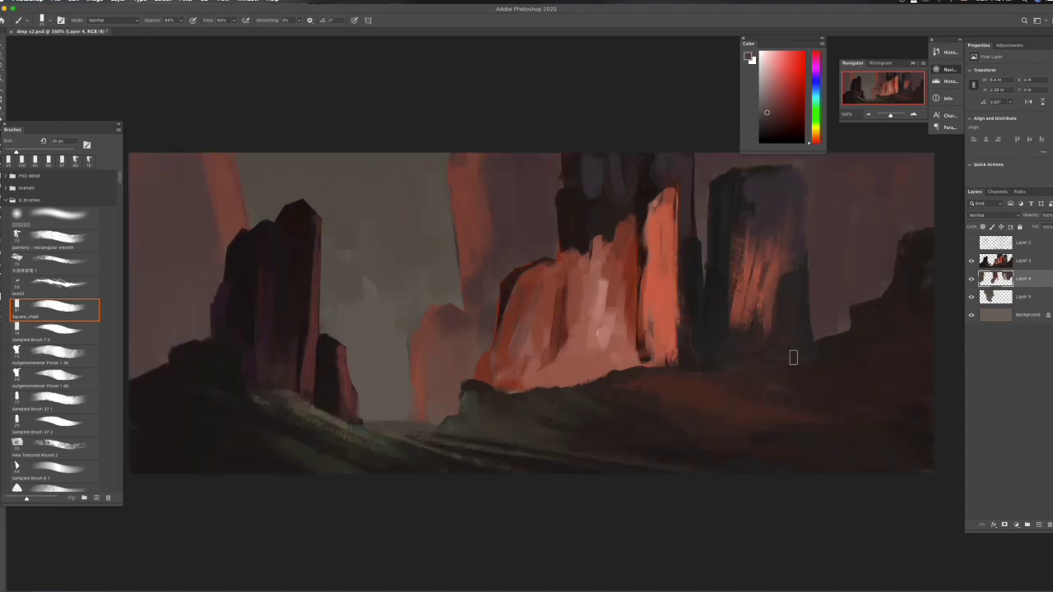
click(931, 568)
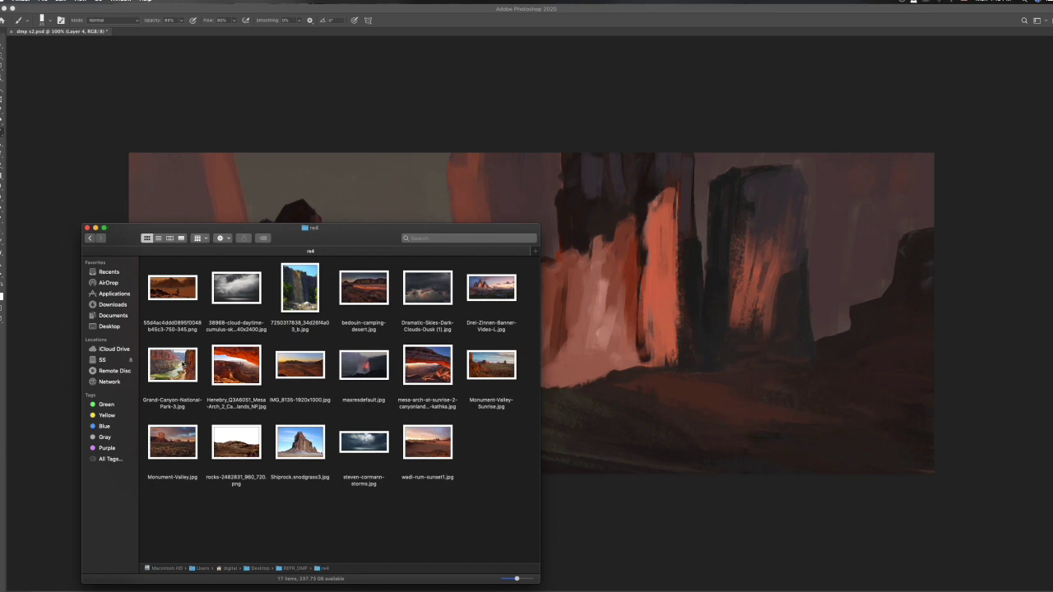
Place the Grand Canyon photo and copy a lassoed cliff piece to its own layer
drag(175, 349, 420, 349)
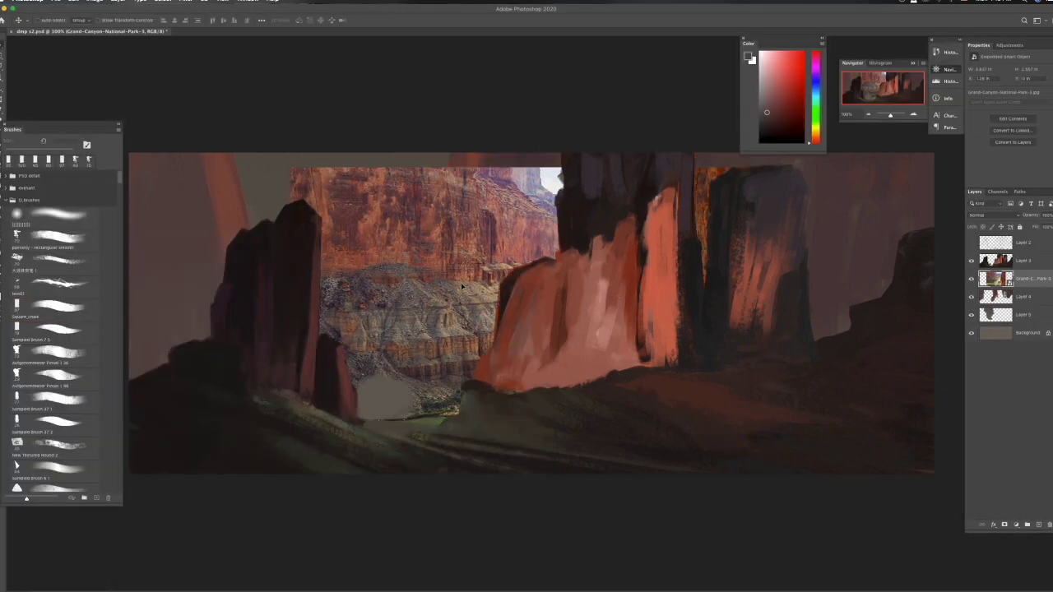
drag(653, 311, 580, 346)
key(l)
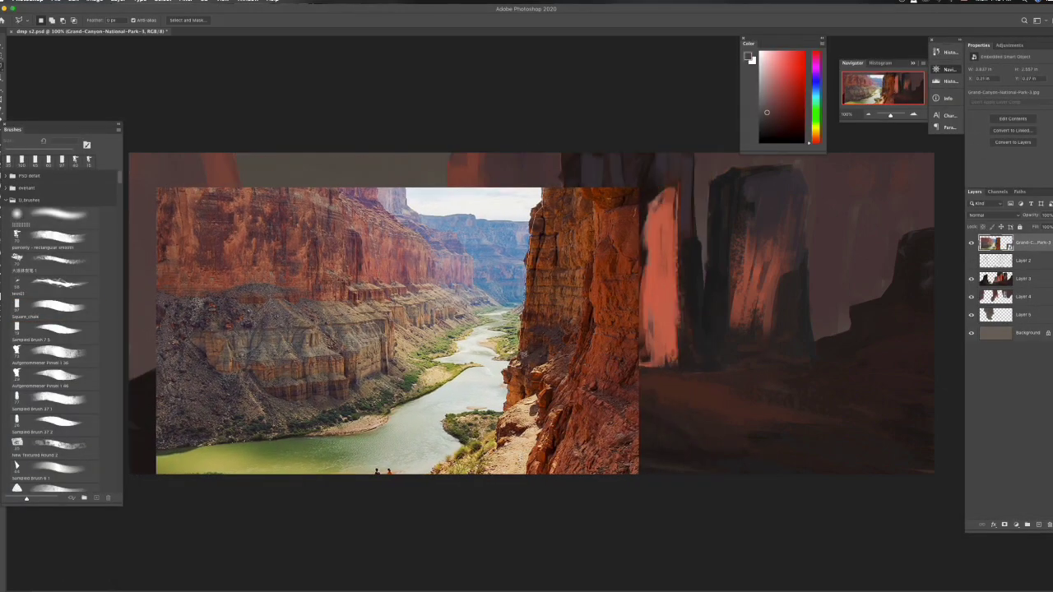
key(ctrl+j)
click(971, 242)
Move the cliff piece onto the right tower, set it to Soft Light, and clip it to the rock layer
key(v)
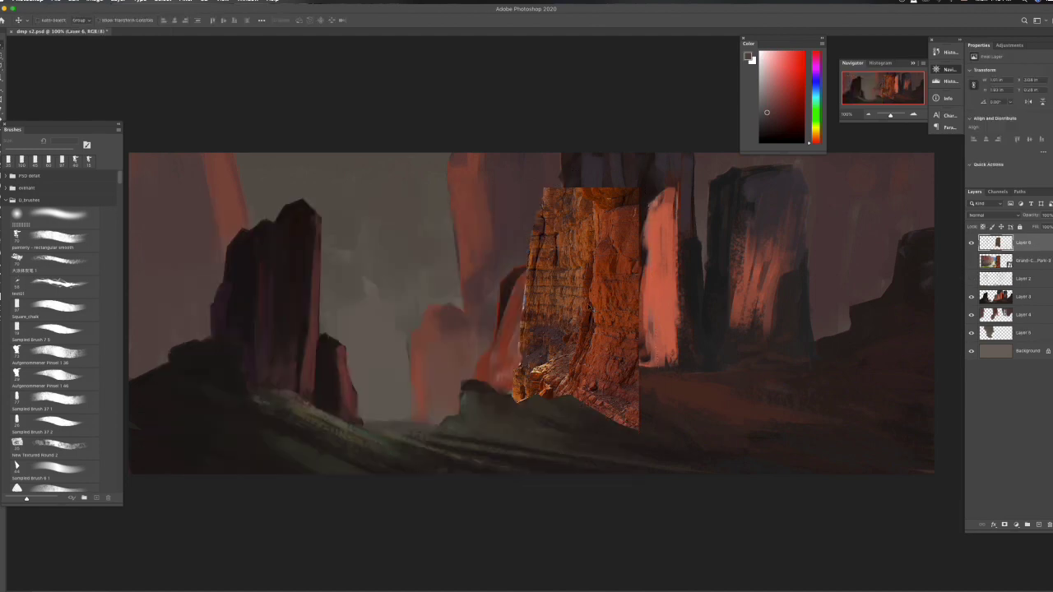
drag(620, 316, 771, 286)
click(987, 215)
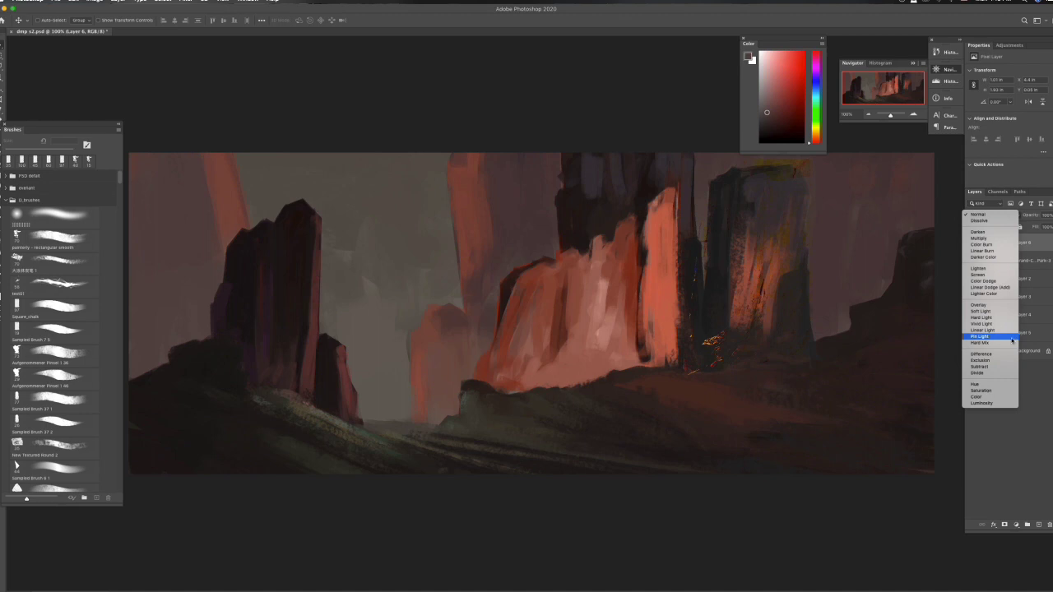
click(1015, 330)
click(995, 215)
click(996, 191)
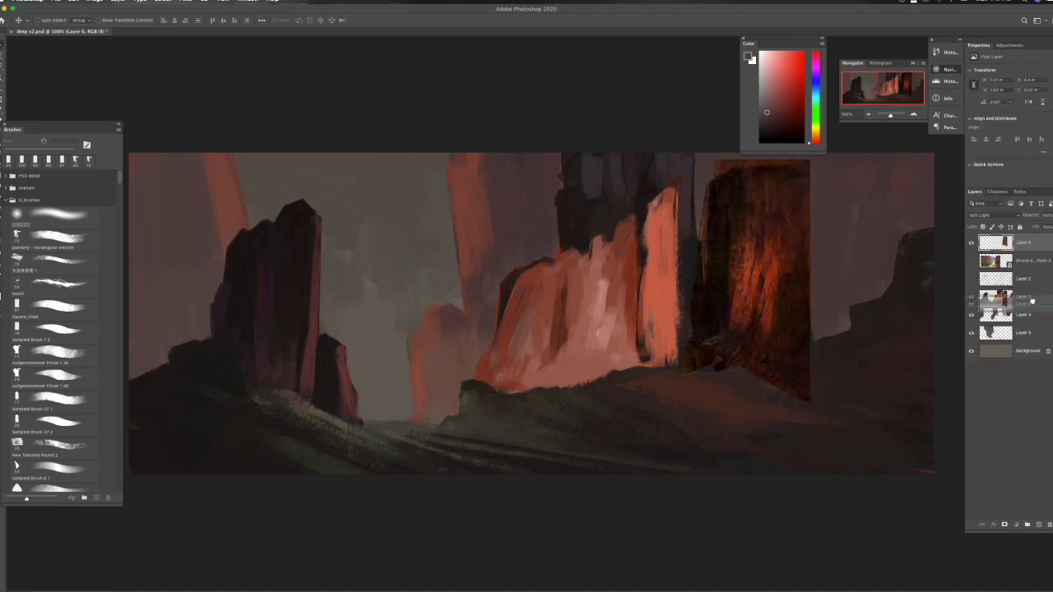
right_click(1029, 242)
click(975, 392)
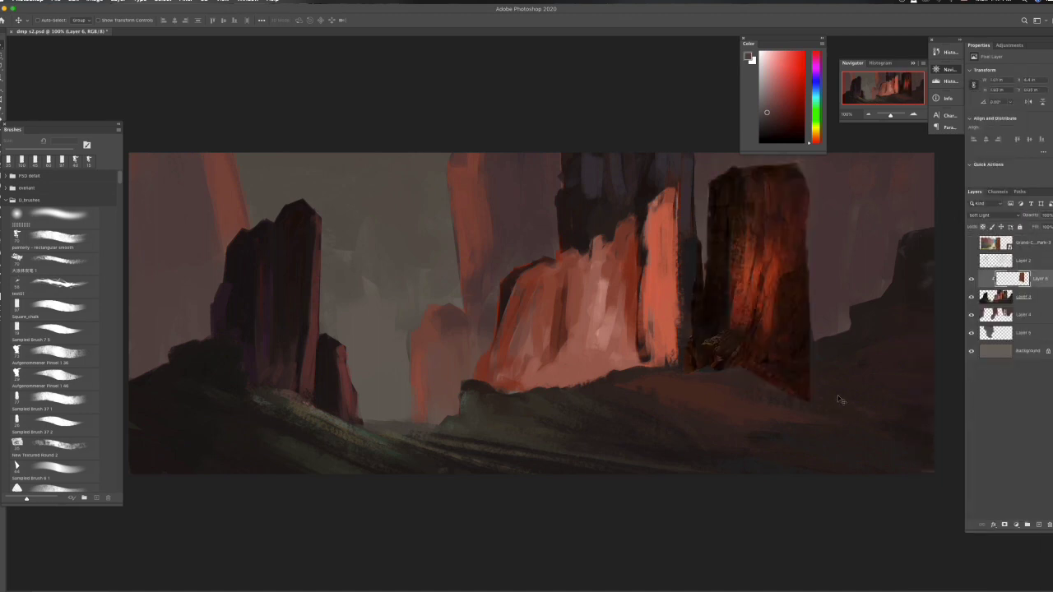
Zoom in on the right tower and paint dark strokes in the gap between the pillars
key(ctrl+plus)
drag(701, 371, 765, 404)
key(b)
key(comma)
key(comma)
scroll(622, 512, down, 3)
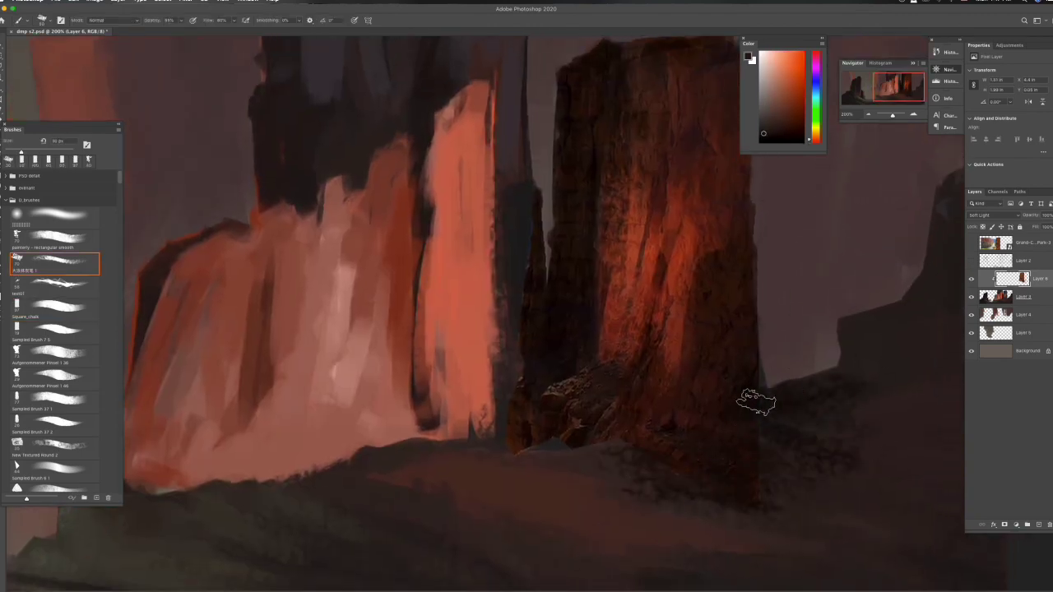
alt+click(564, 378)
mouse_move(535, 383)
mouse_down()
mouse_move(512, 305)
mouse_move(512, 177)
mouse_up()
Copy another rock piece from the Grand Canyon photo and resize it at the right edge
drag(670, 134, 717, 195)
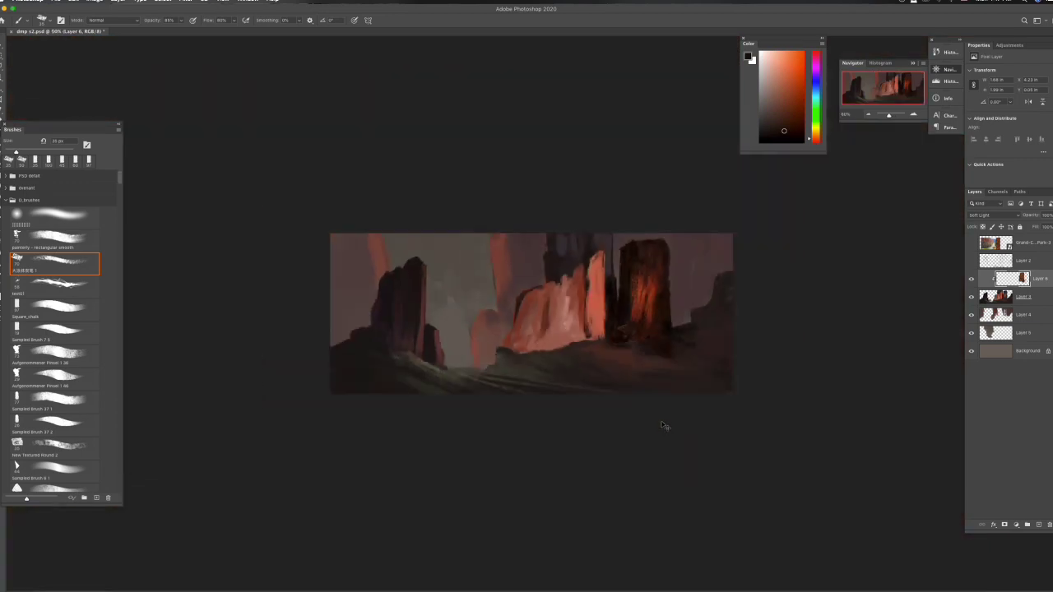
key(ctrl+minus)
key(ctrl+minus)
key(ctrl+minus)
click(971, 243)
key(l)
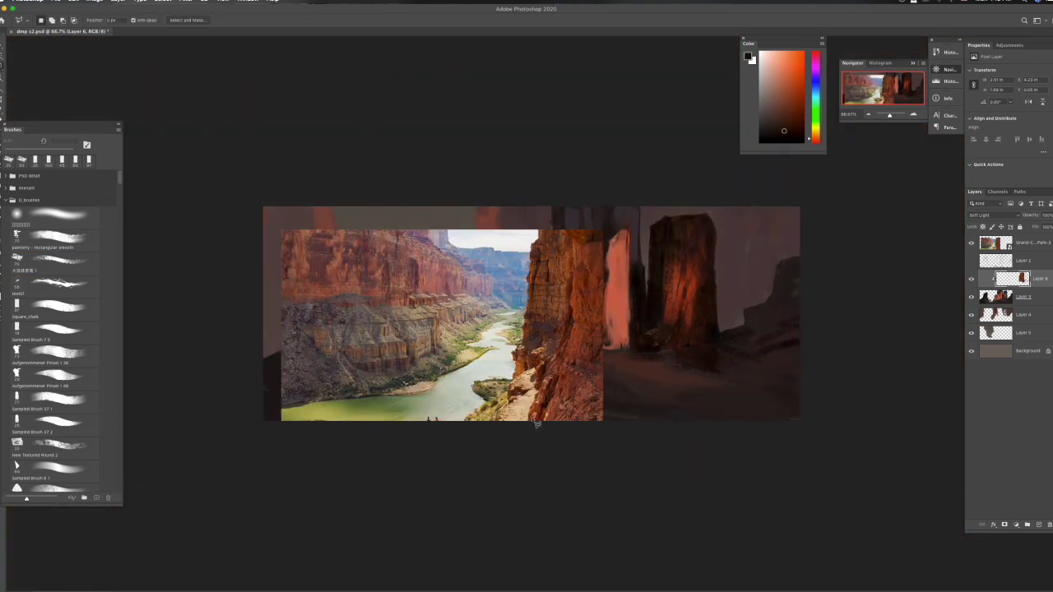
key(ctrl+shift+c)
key(ctrl+v)
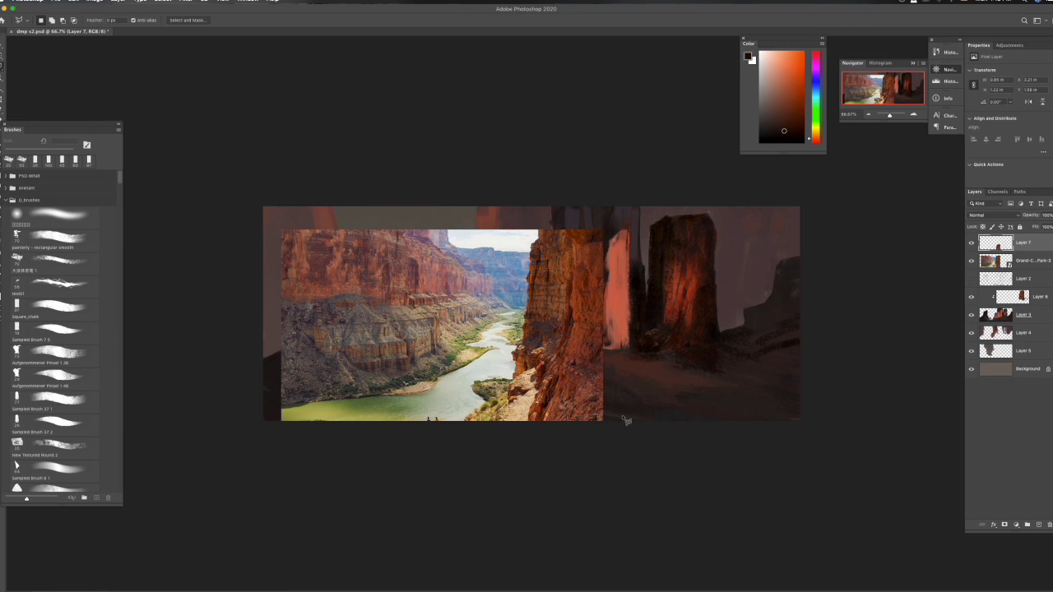
key(v)
drag(627, 421, 794, 329)
key(ctrl+t)
key(Return)
Clip the rock piece (Layer 7) to Layer 6 in Soft Light and add empty Layer 8 above
key(ctrl+bracketleft)
key(ctrl+bracketleft)
key(ctrl+alt+g)
key(shift+alt+f)
key(b)
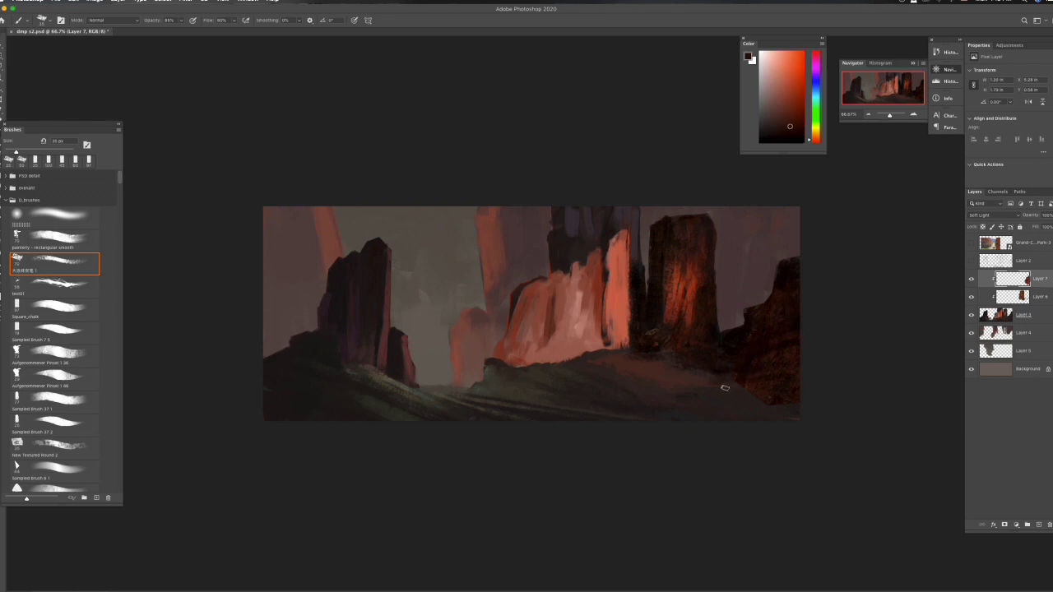
click(1039, 525)
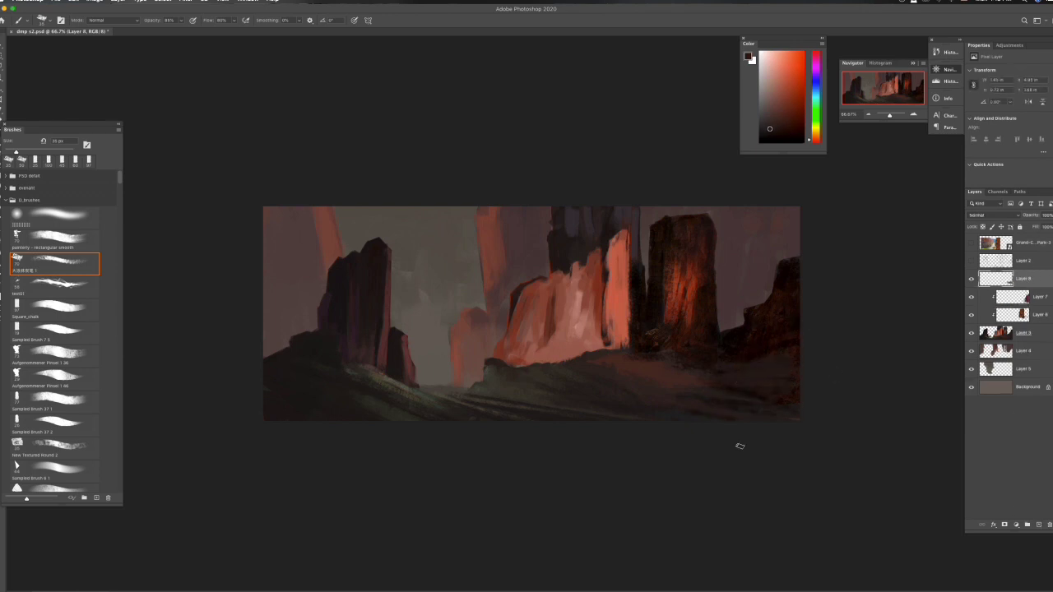
key(alt+bracketleft)
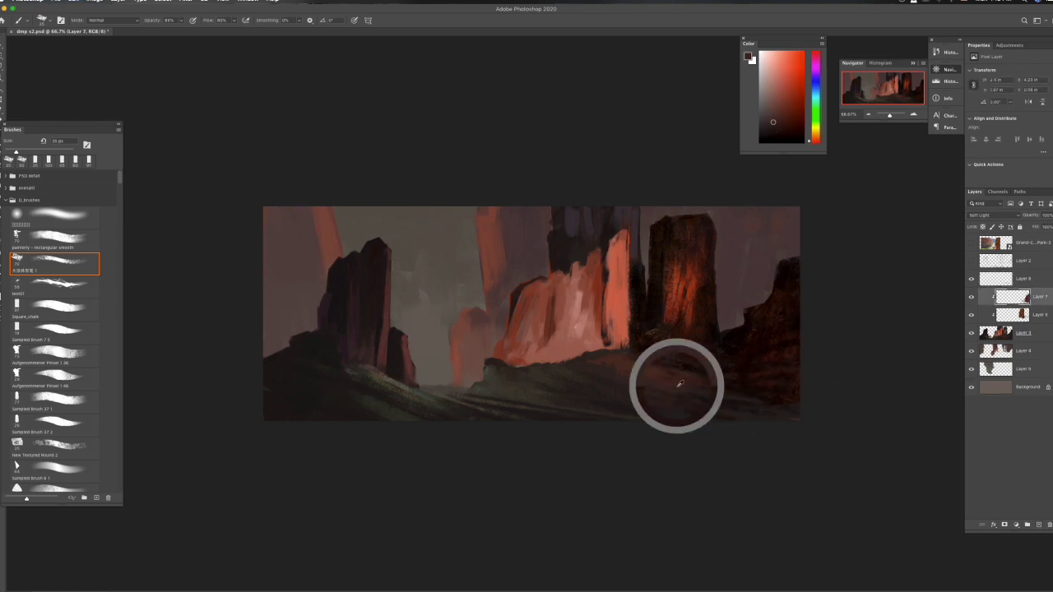
Darken the right rock's edge, tune Layer 7's opacity, and zoom out to 66.7%
alt+click(800, 407)
key(ctrl+plus)
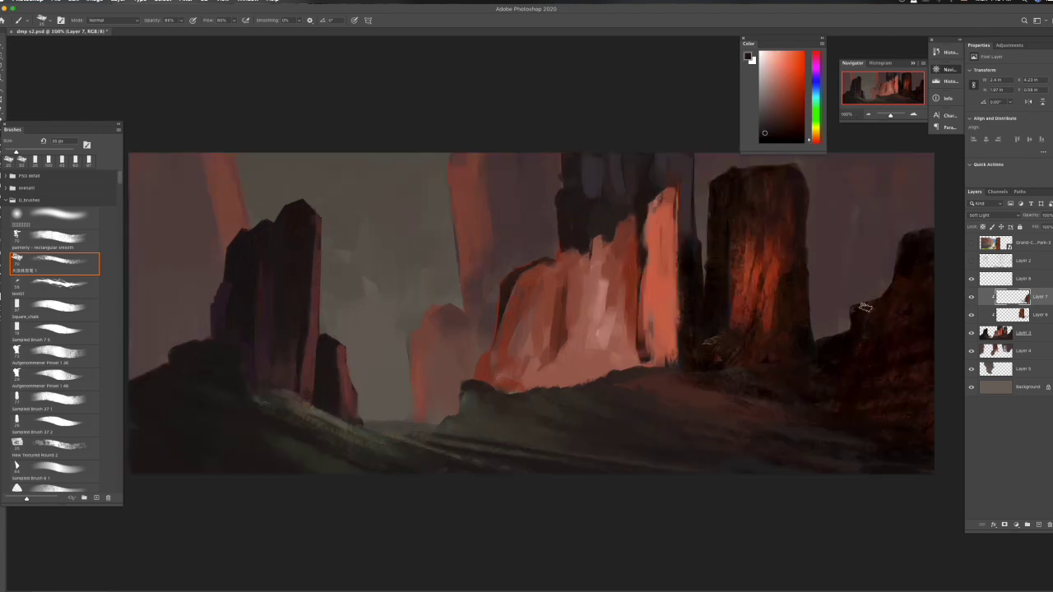
drag(860, 315, 893, 368)
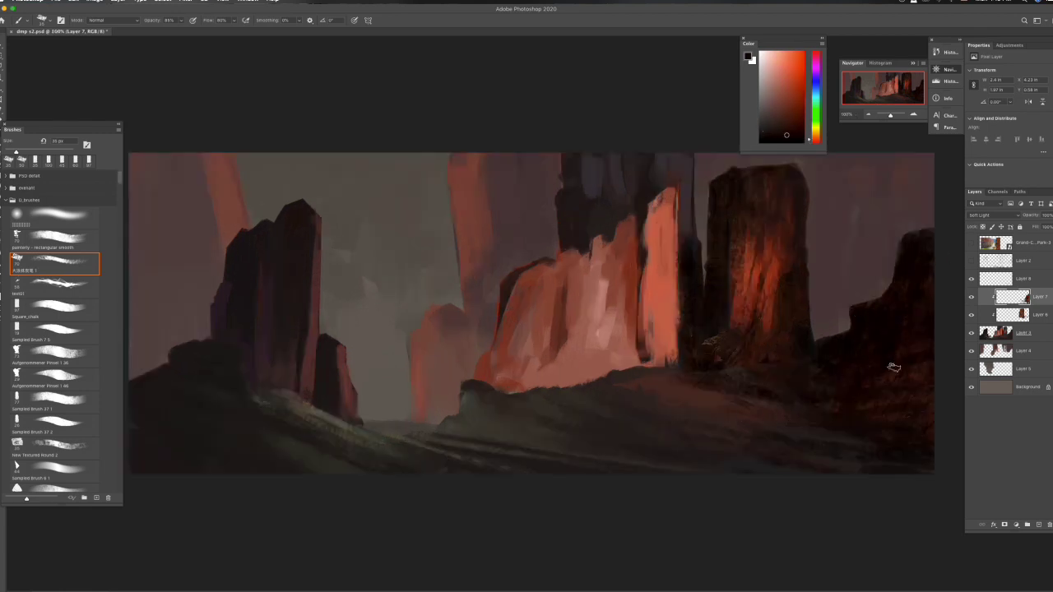
click(1044, 315)
click(1041, 297)
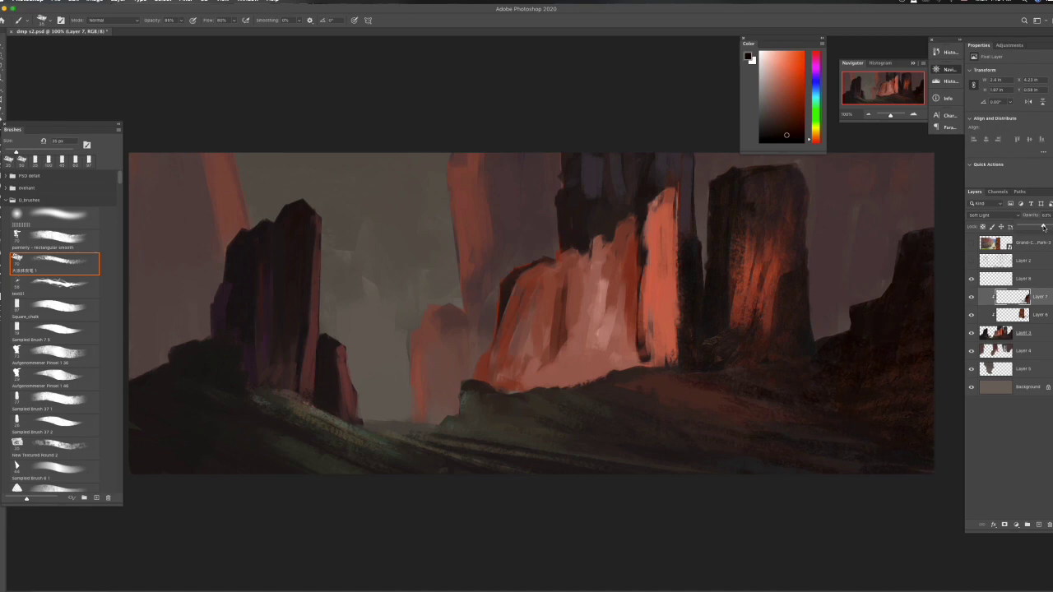
key(ctrl+minus)
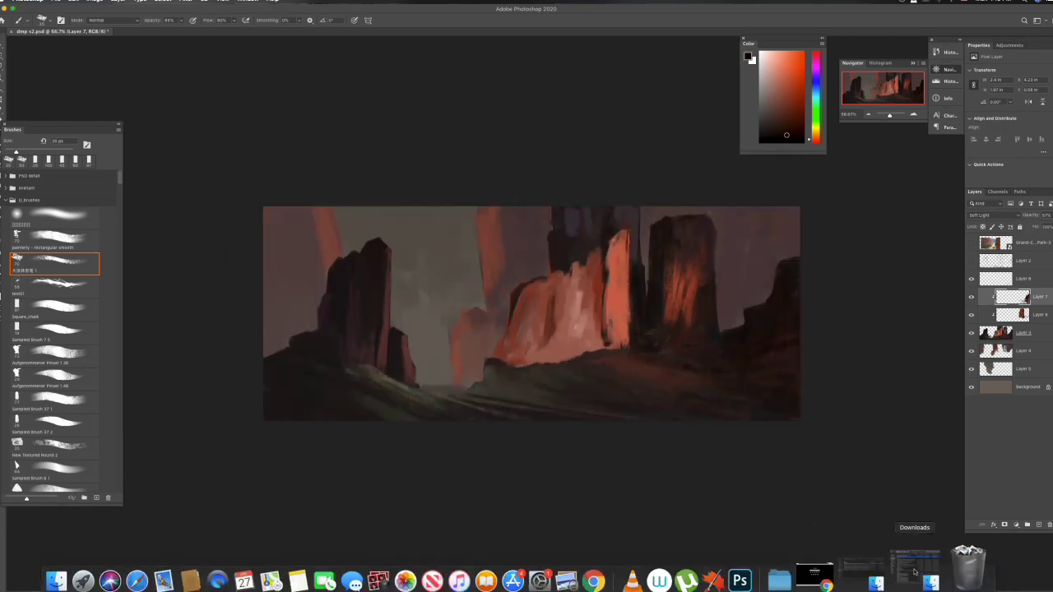
key(Tab)
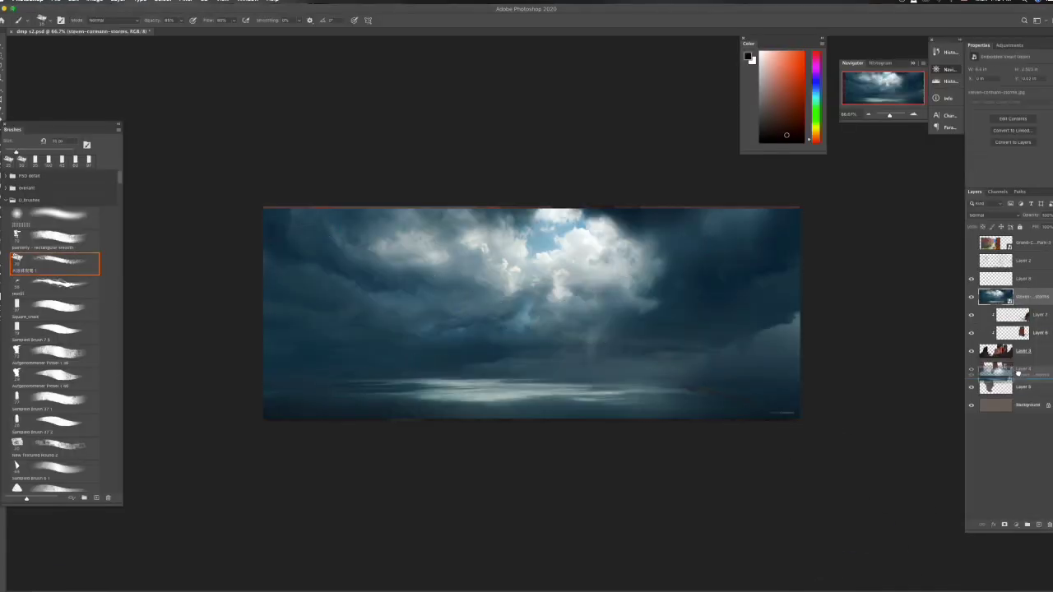
Slide the storm photo beneath the rock layers into the tower gap and start adjusting its Color Balance
drag(445, 329, 447, 259)
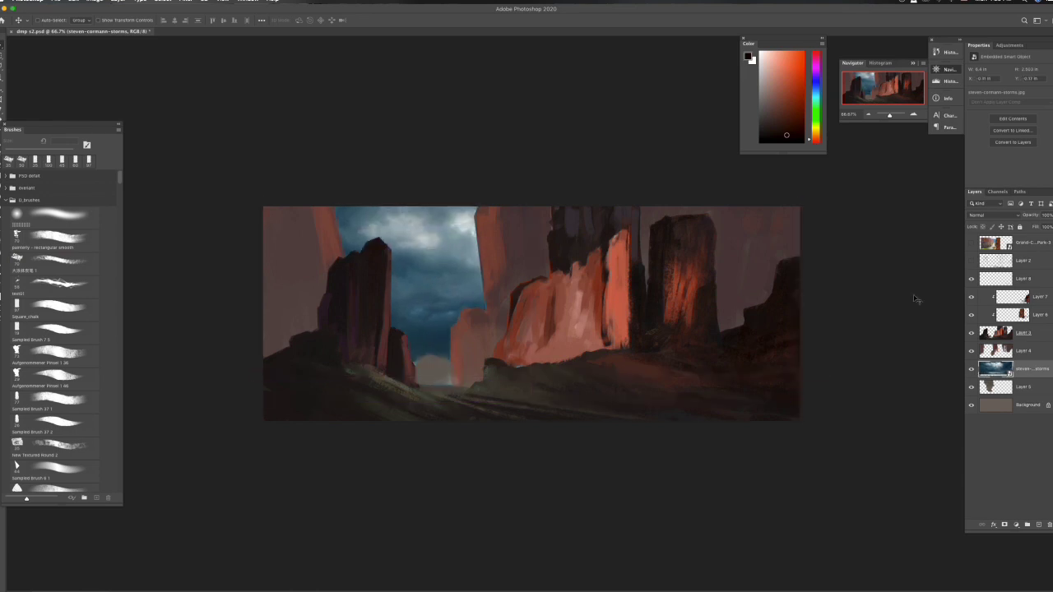
click(1023, 333)
key(l)
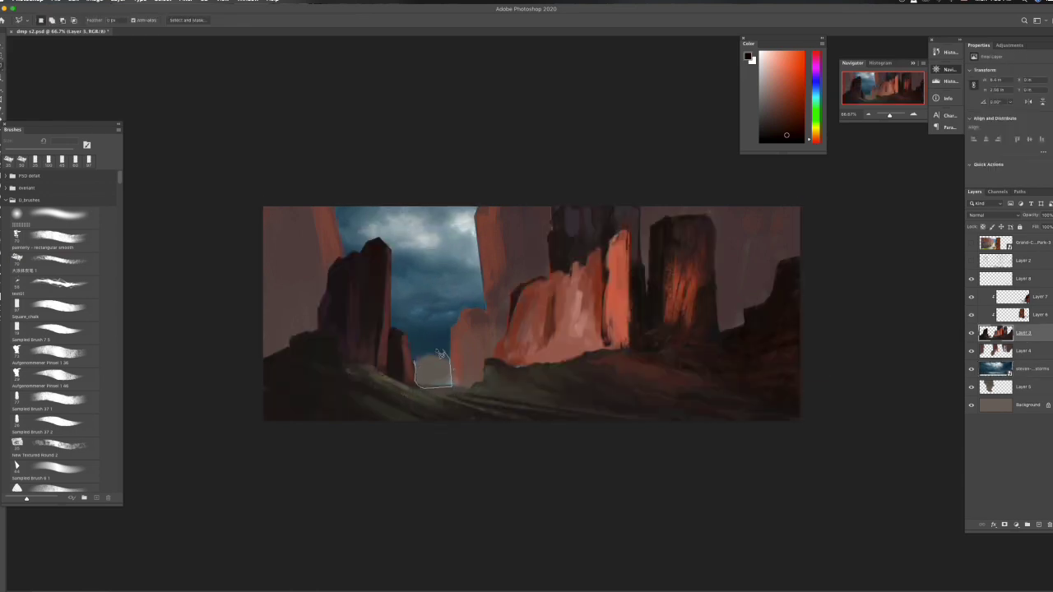
key(v)
drag(435, 259, 411, 236)
click(972, 244)
click(1031, 385)
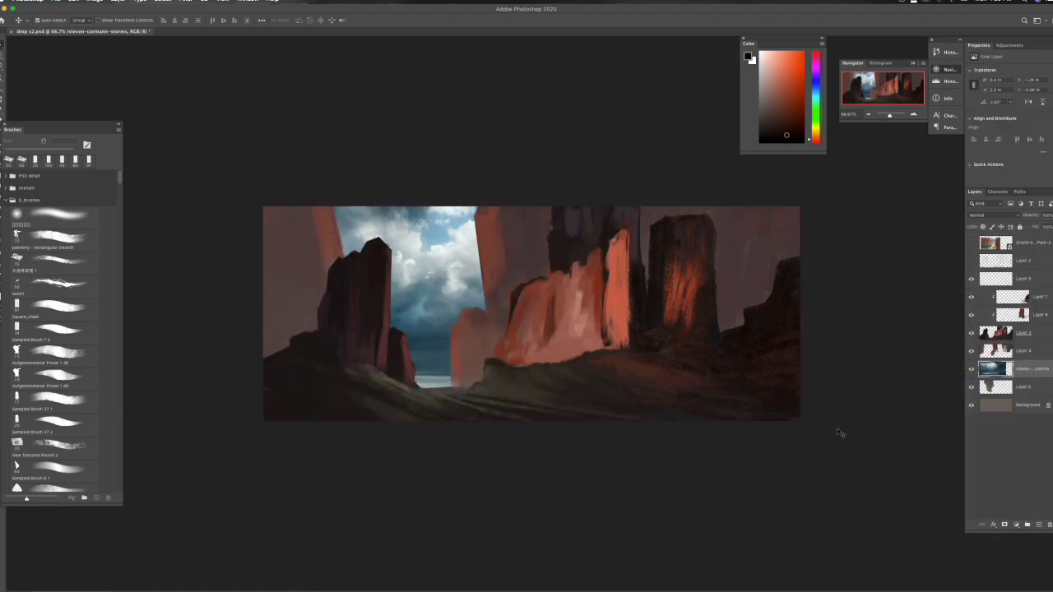
key(ctrl+b)
drag(807, 432, 793, 434)
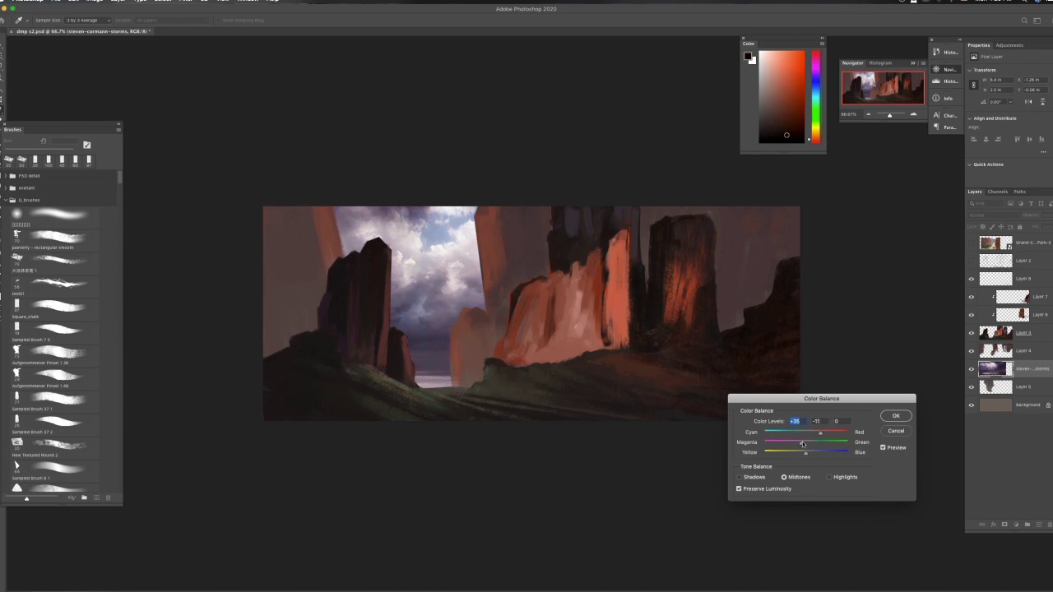
Apply the Color Balance, then Free Transform the storm sky to fill the gap between towers
click(897, 416)
key(v)
drag(452, 308, 448, 311)
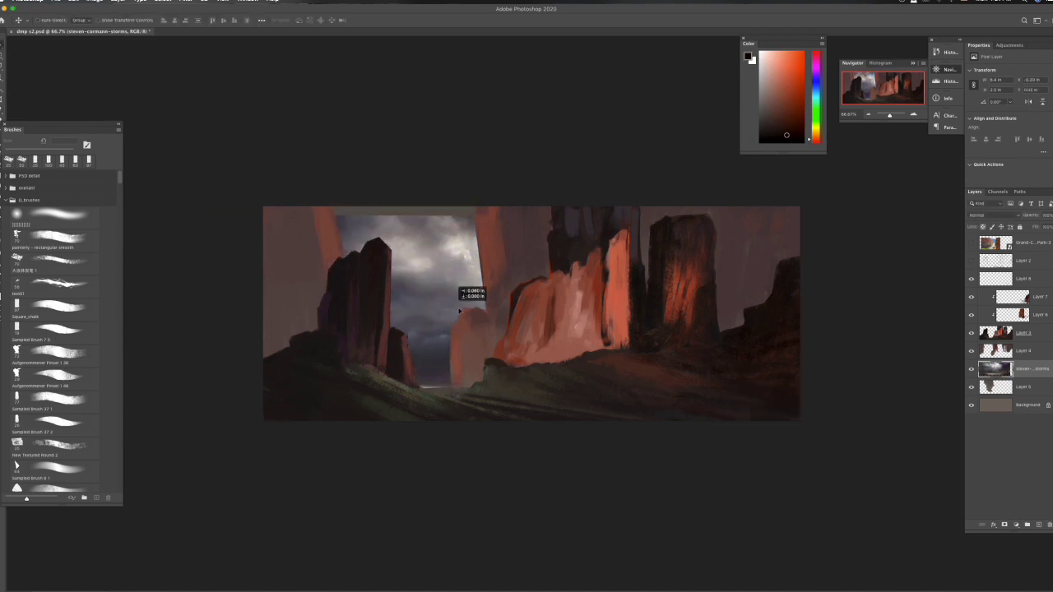
drag(448, 311, 402, 307)
key(ctrl+t)
drag(669, 217, 696, 194)
drag(444, 271, 431, 299)
key(Return)
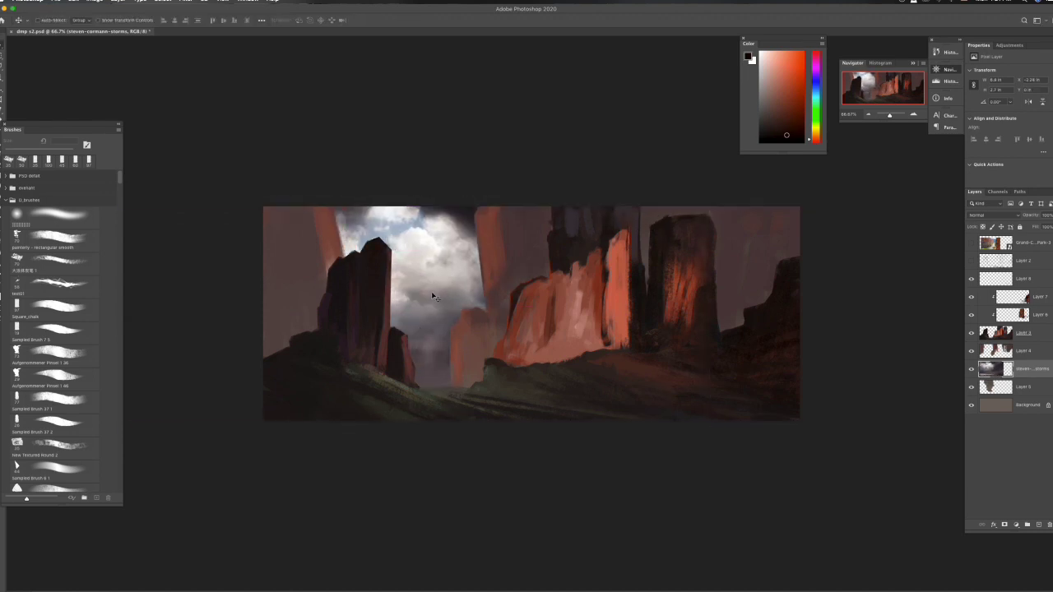
Darken the storm sky with Curves by pulling down the highlights, then nudge it into place
key(ctrl+m)
drag(706, 530, 710, 520)
drag(813, 424, 812, 463)
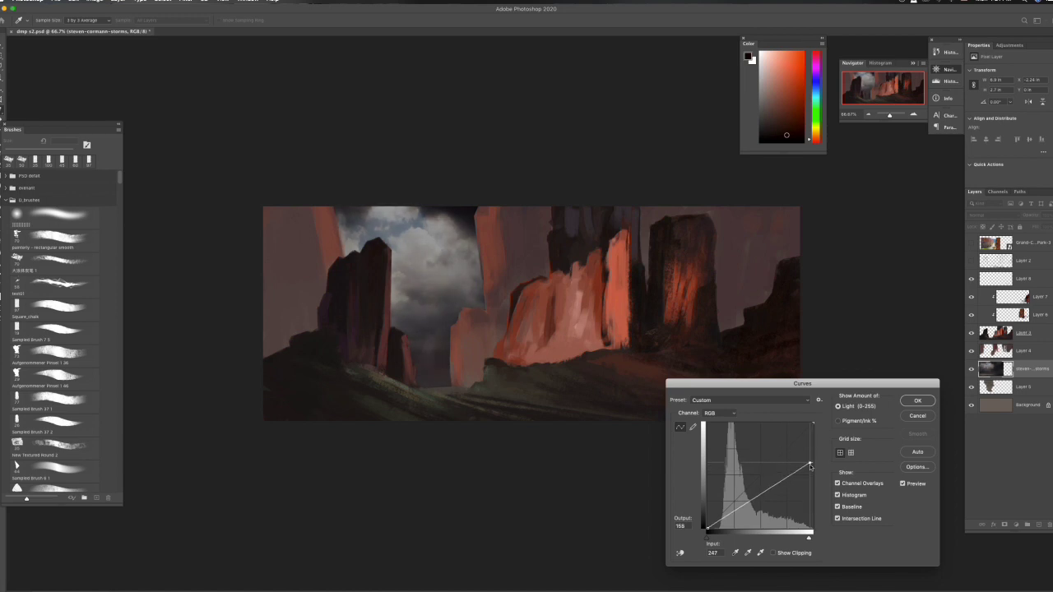
key(Return)
drag(444, 281, 436, 285)
drag(455, 283, 455, 282)
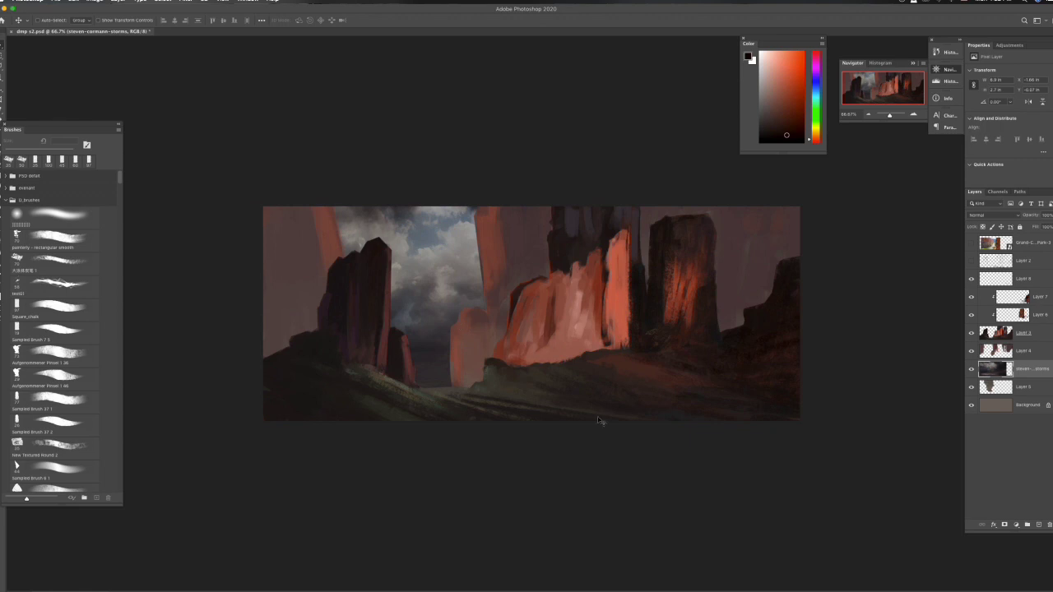
key(ctrl+plus)
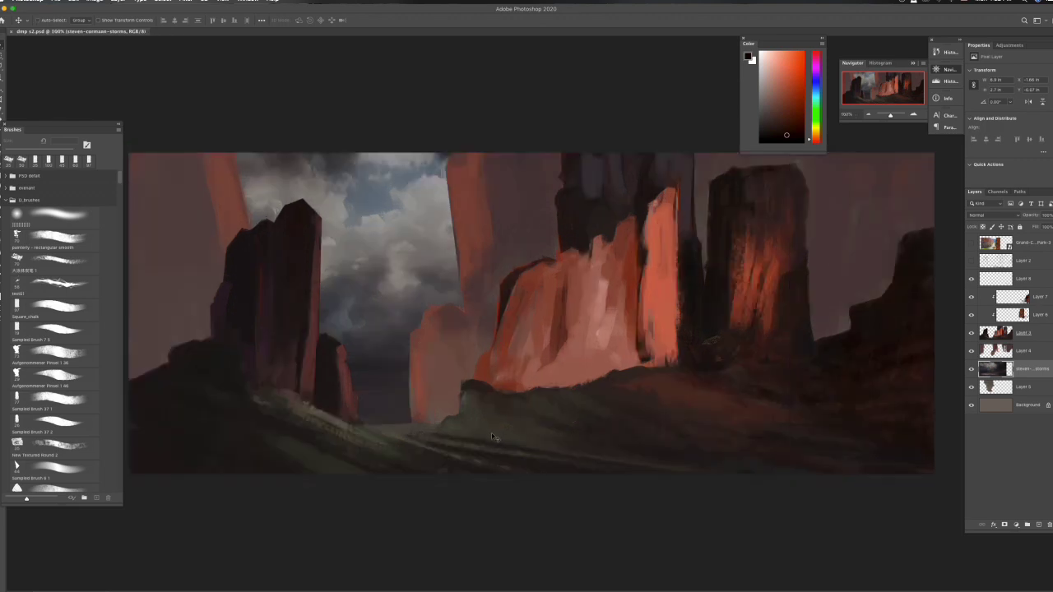
click(971, 243)
Lasso the right-hand cliff in the canyon photo onto its own layer and move it over the central tower
key(l)
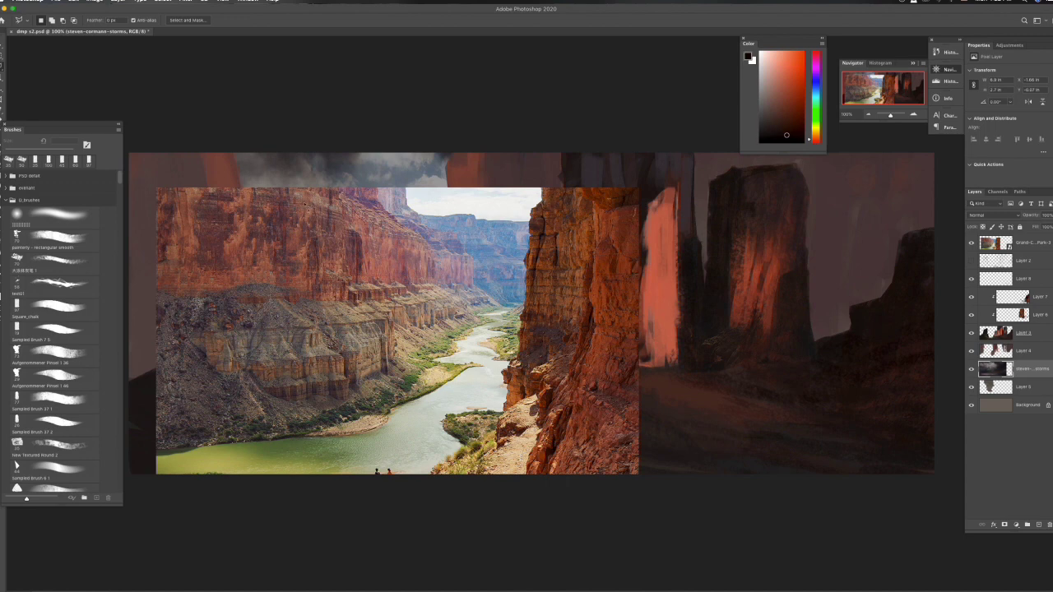
drag(543, 215, 545, 212)
key(ctrl+j)
click(971, 243)
key(v)
drag(609, 272, 657, 282)
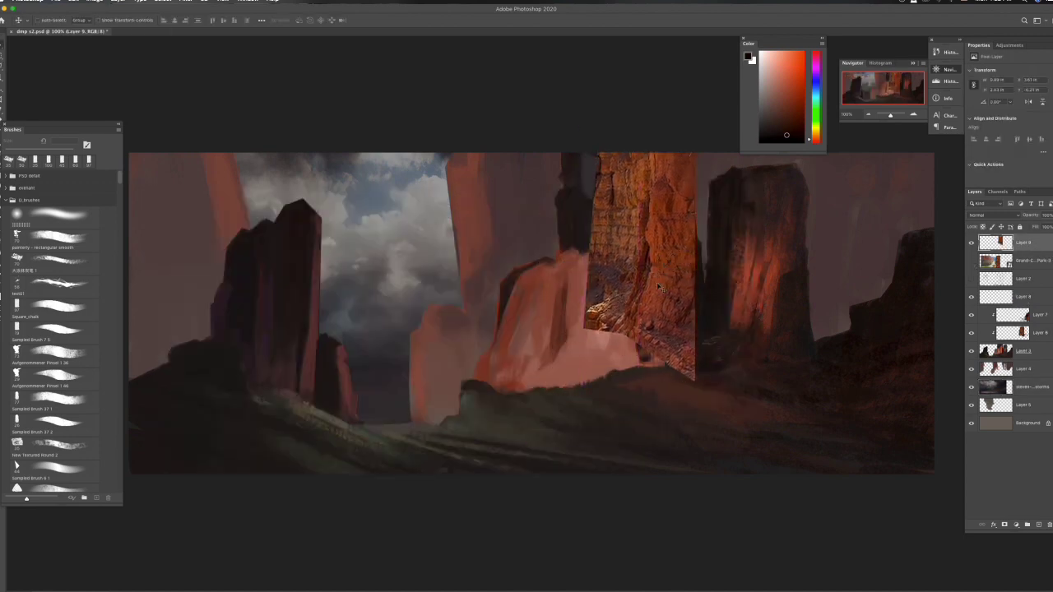
Clip the cliff texture to the tower layer in Overlay mode, adjust its opacity, and brush faint strokes
right_click(1034, 302)
click(979, 346)
mouse_move(671, 231)
mouse_down()
mouse_move(689, 214)
mouse_move(676, 230)
mouse_up()
click(993, 214)
click(999, 301)
mouse_move(638, 310)
mouse_down()
mouse_move(658, 234)
mouse_move(657, 325)
mouse_up()
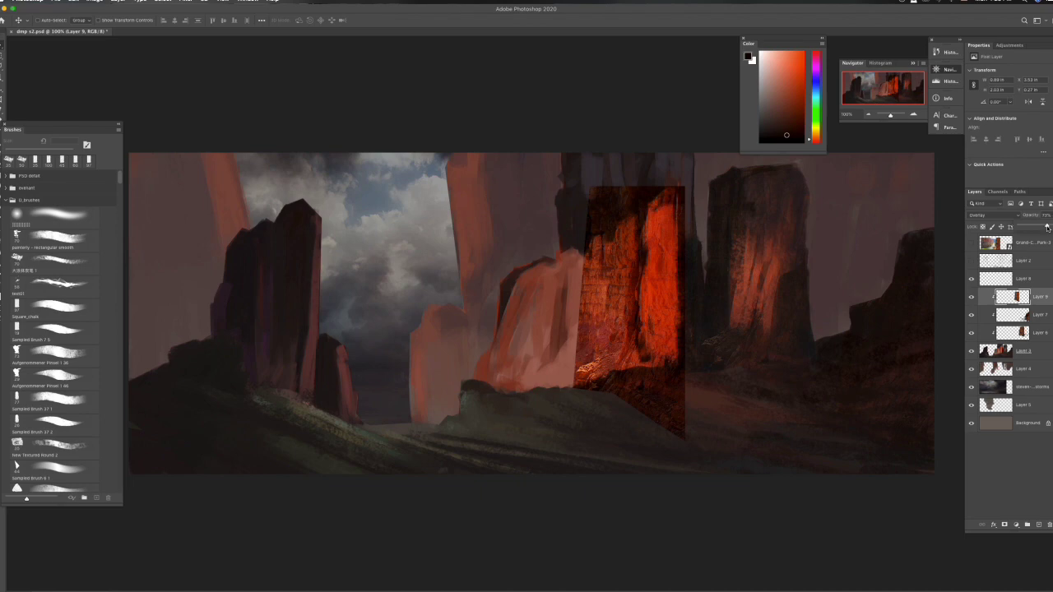
click(1049, 214)
key(b)
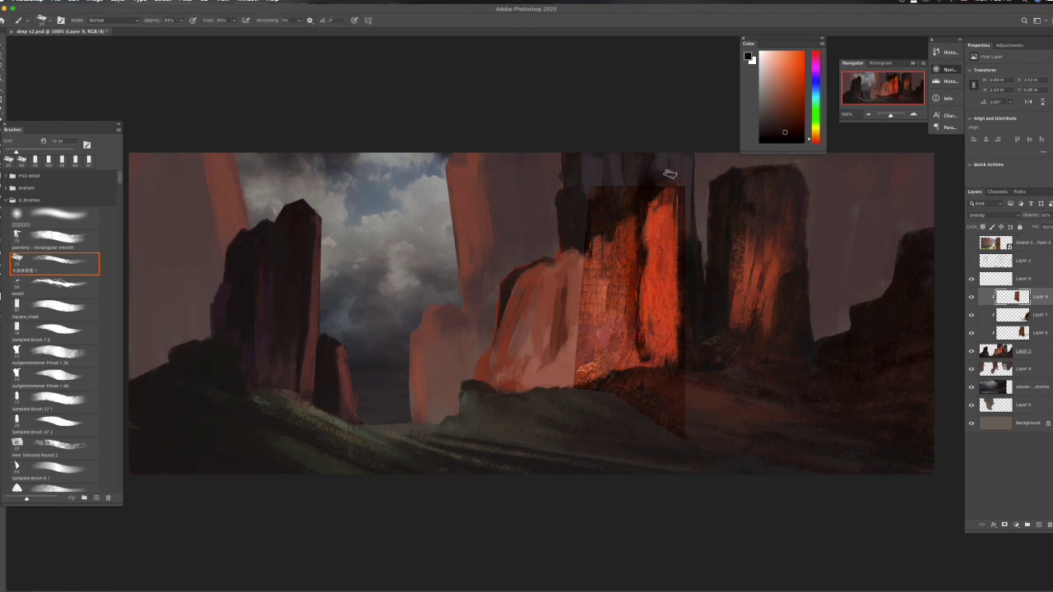
key(b)
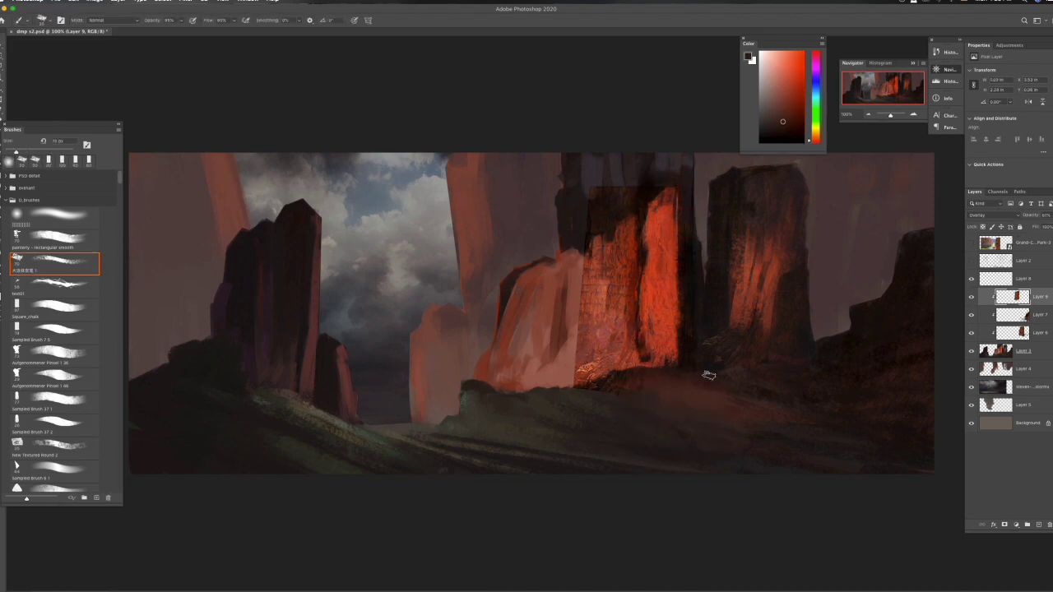
drag(611, 388, 637, 204)
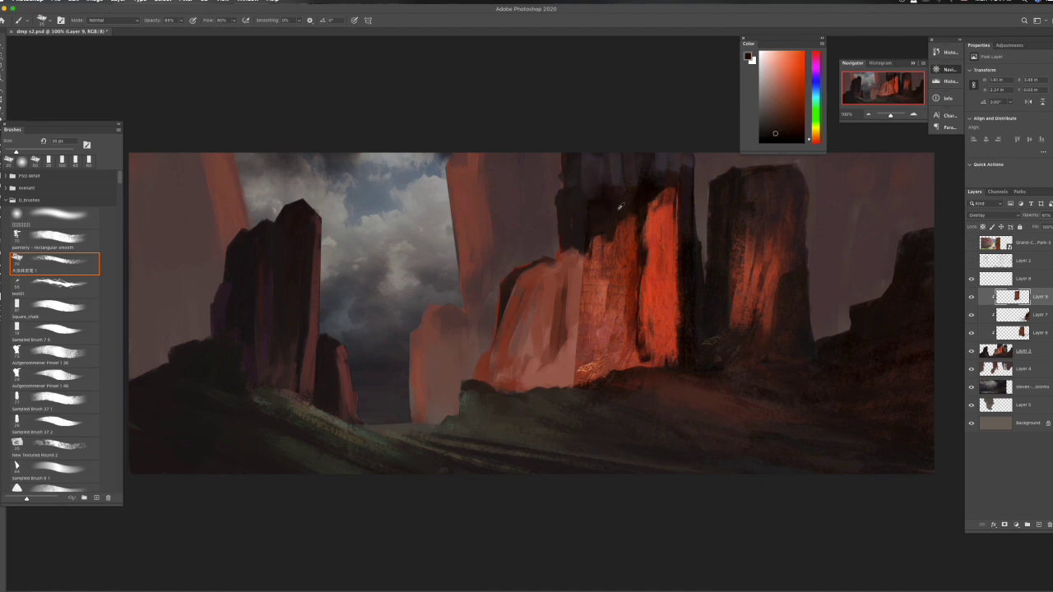
Duplicate the cliff texture, move the copy lower on the tower, and clip it to the tower layer
key(ctrl+j)
key(ctrl+t)
drag(553, 302, 545, 323)
key(Return)
right_click(1032, 298)
click(967, 372)
scroll(640, 313, up, 1)
On the dark tower's layer, paint deeper shadows along the tower's left and right edges
key(b)
ctrl+click(912, 386)
mouse_move(430, 248)
mouse_down()
mouse_move(428, 184)
mouse_move(437, 296)
mouse_up()
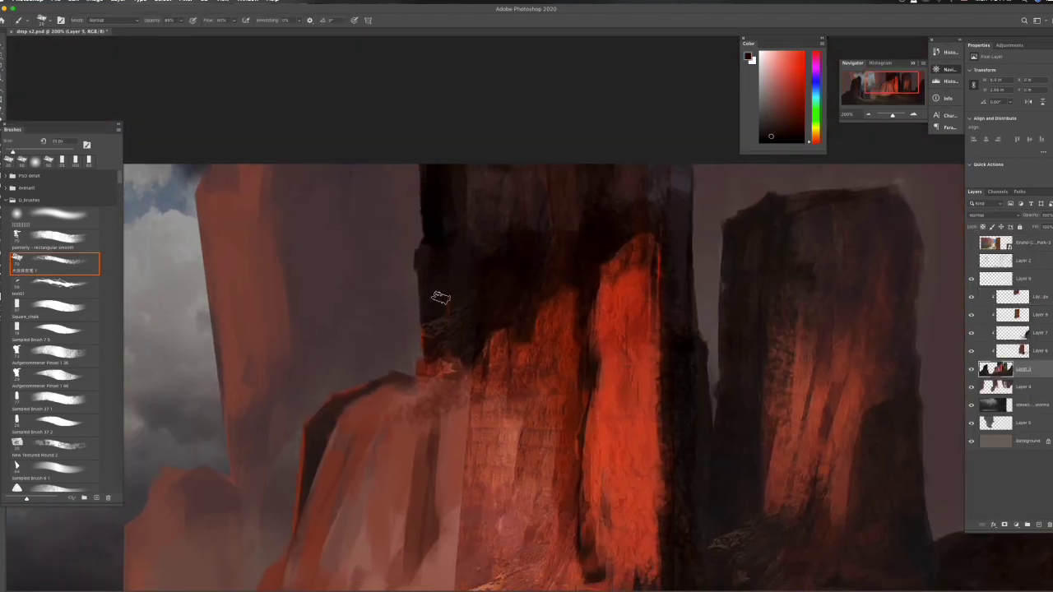
drag(656, 190, 657, 214)
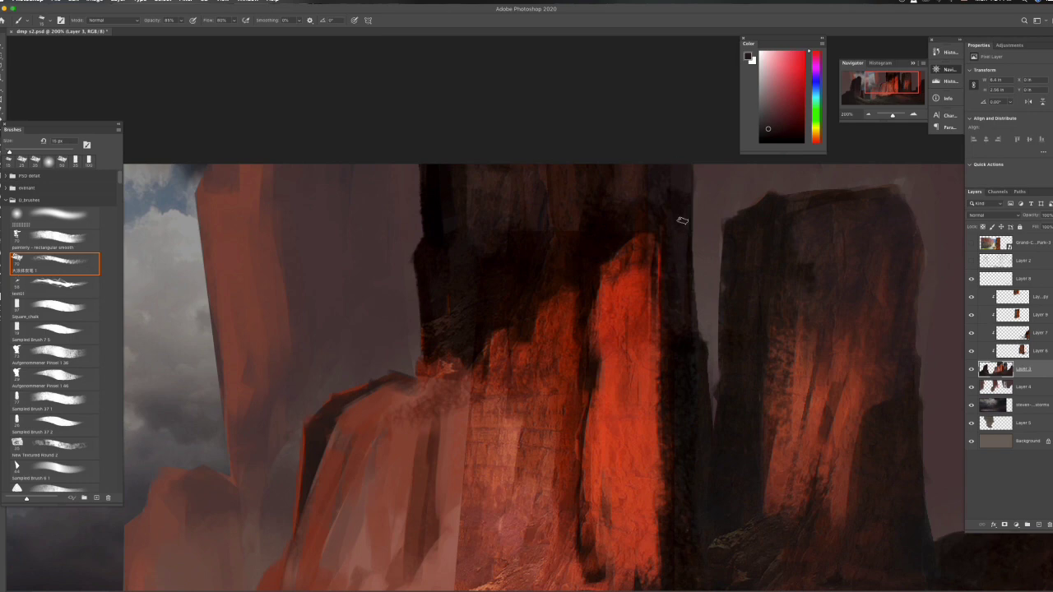
scroll(516, 316, down, 2)
scroll(516, 316, up, 1)
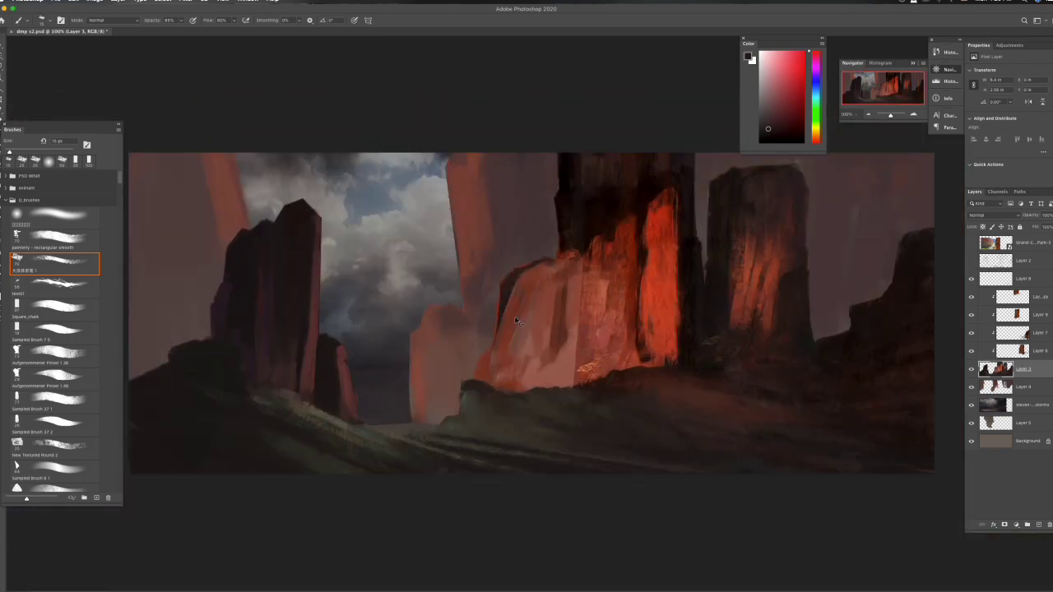
Duplicate the cliff texture again, clip the copy to the tower, and position it across the central tower
key(v)
key(ctrl+j)
mouse_move(715, 357)
mouse_down()
mouse_move(656, 387)
mouse_move(547, 334)
mouse_up()
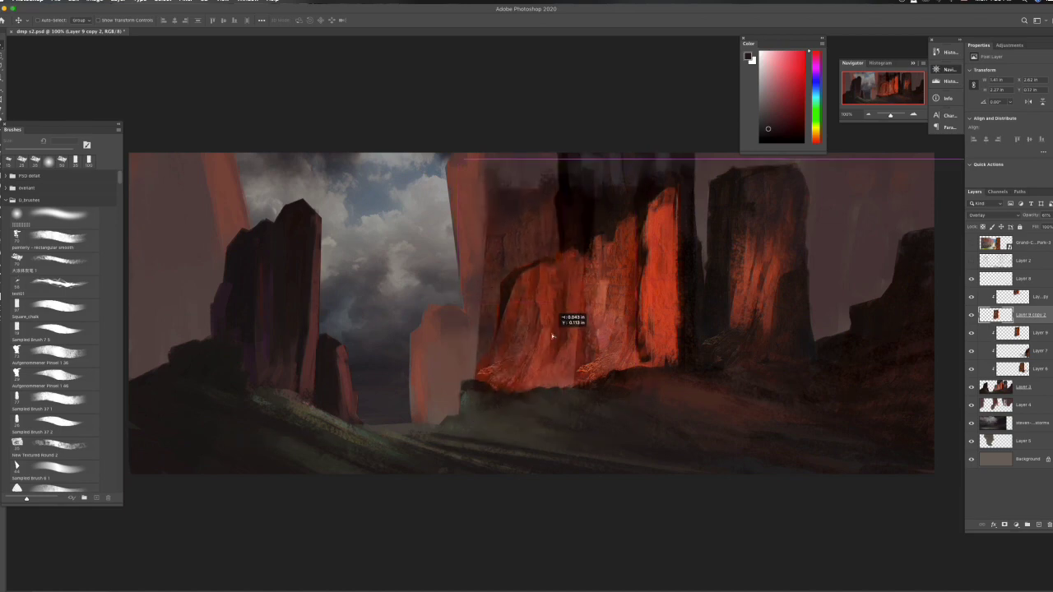
right_click(1024, 322)
click(962, 390)
drag(543, 344, 523, 362)
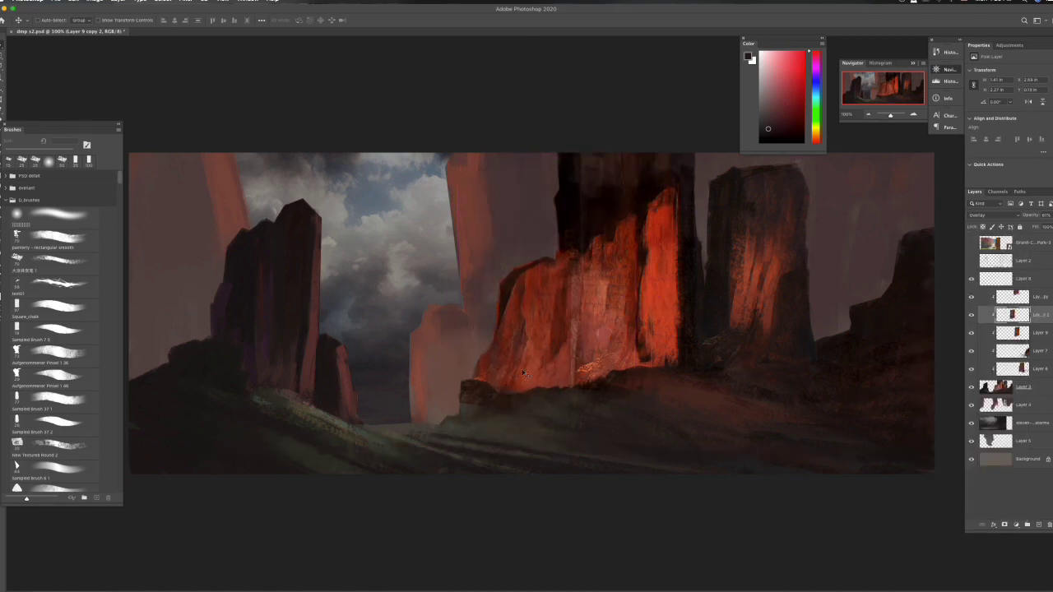
key(ctrl+plus)
drag(524, 401, 503, 376)
Sample dark brown and reddish tones, then merge the texture copies into Layer 9
key(b)
alt+click(594, 484)
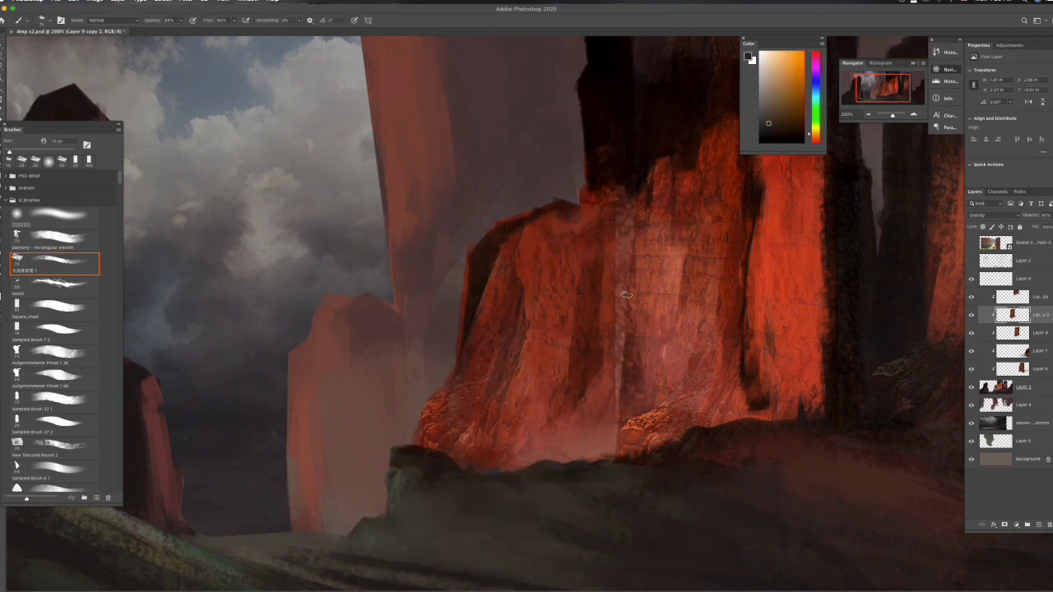
alt+click(615, 247)
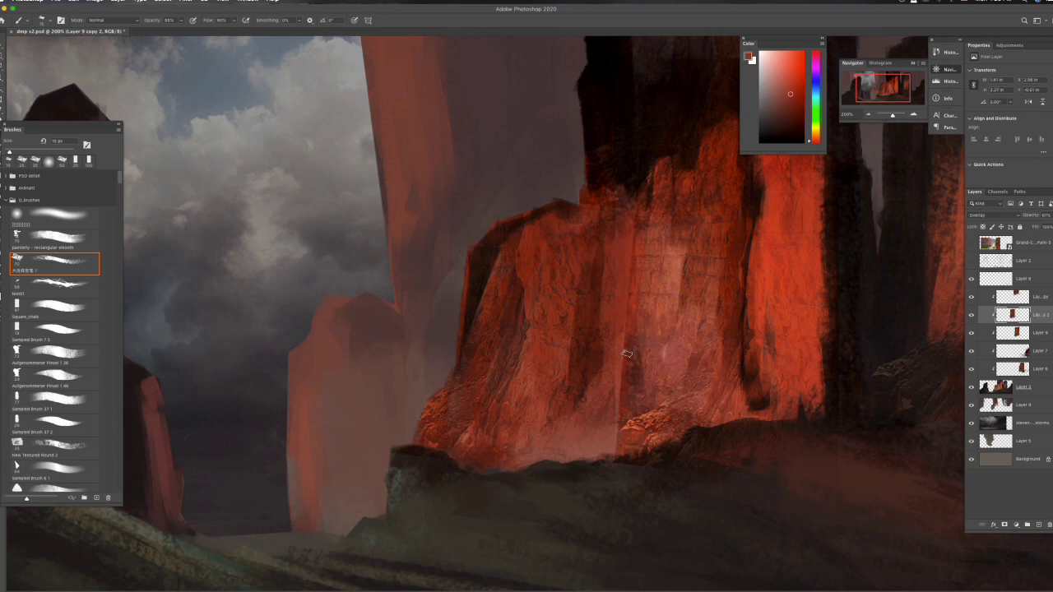
key(alt+[)
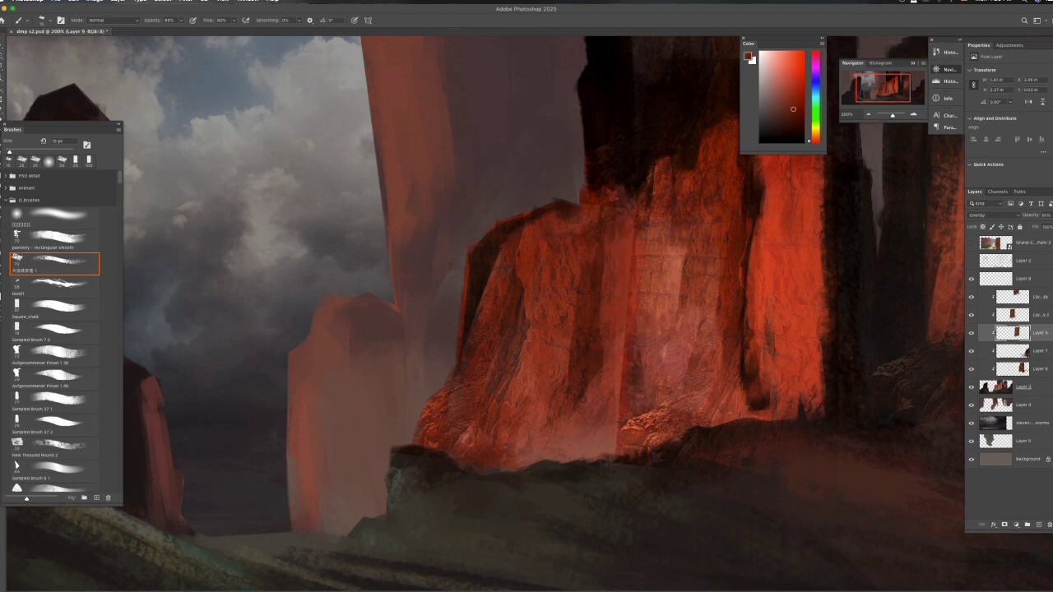
click(1041, 320)
key(ctrl+e)
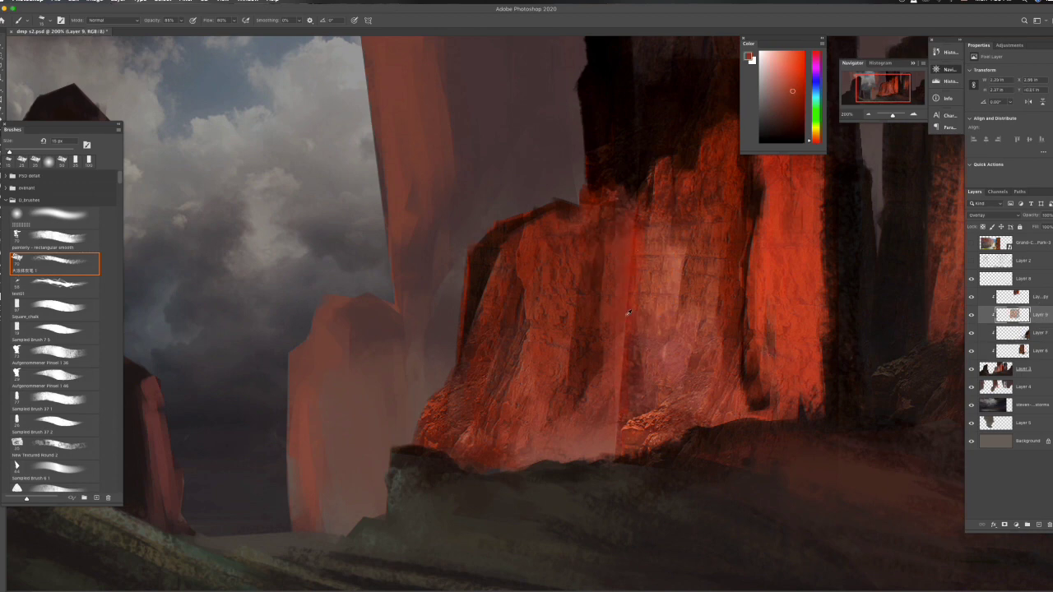
With a rectangular painterly brush, paint red and dark vertical streaks on the lit cliff
key(comma)
mouse_move(630, 226)
mouse_down()
mouse_move(622, 440)
mouse_move(555, 470)
mouse_up()
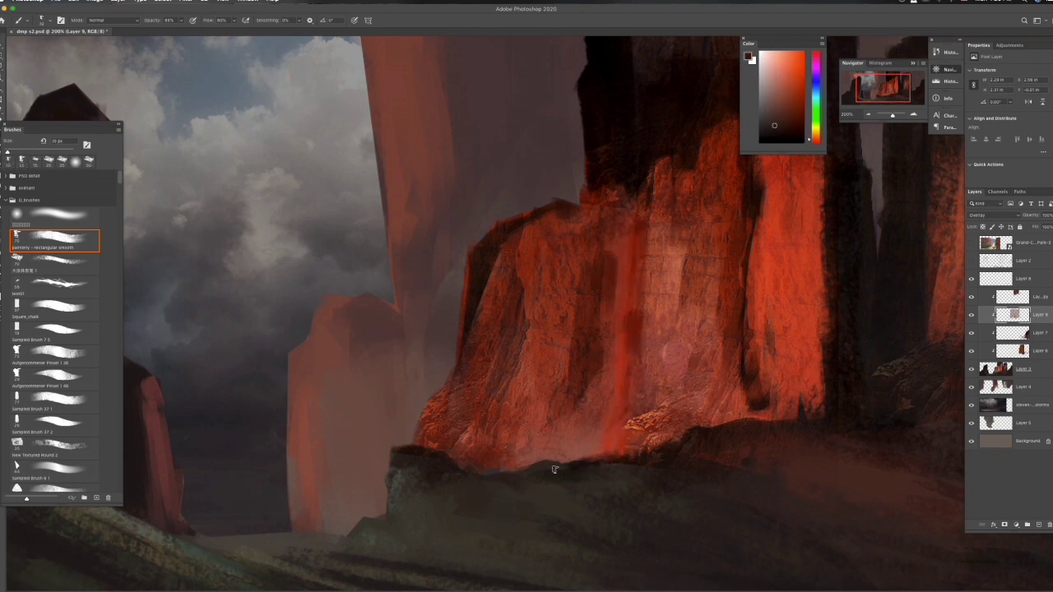
drag(591, 399, 599, 247)
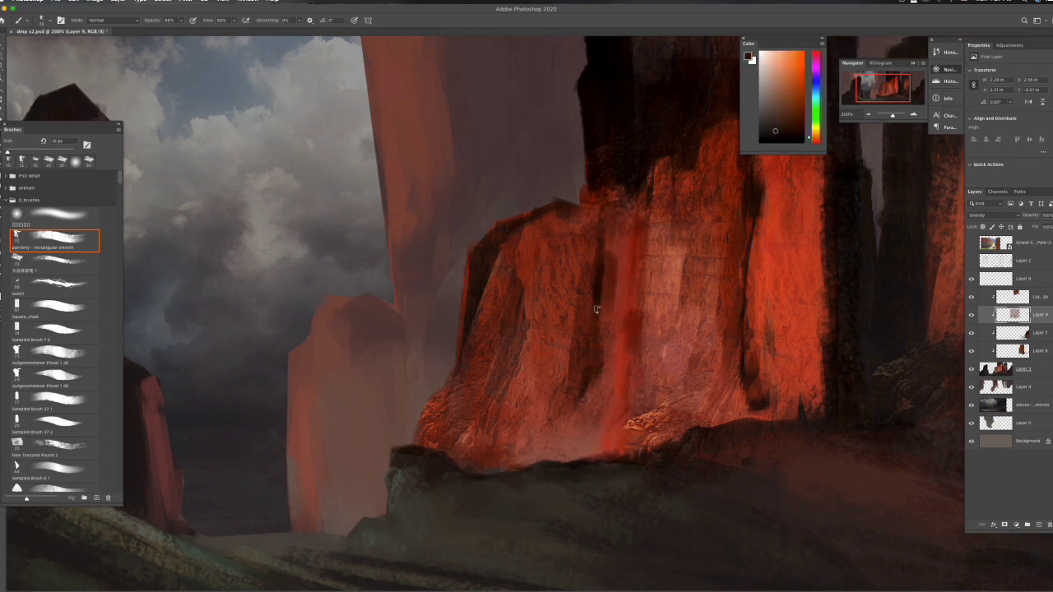
scroll(589, 321, up, 2)
drag(562, 350, 561, 306)
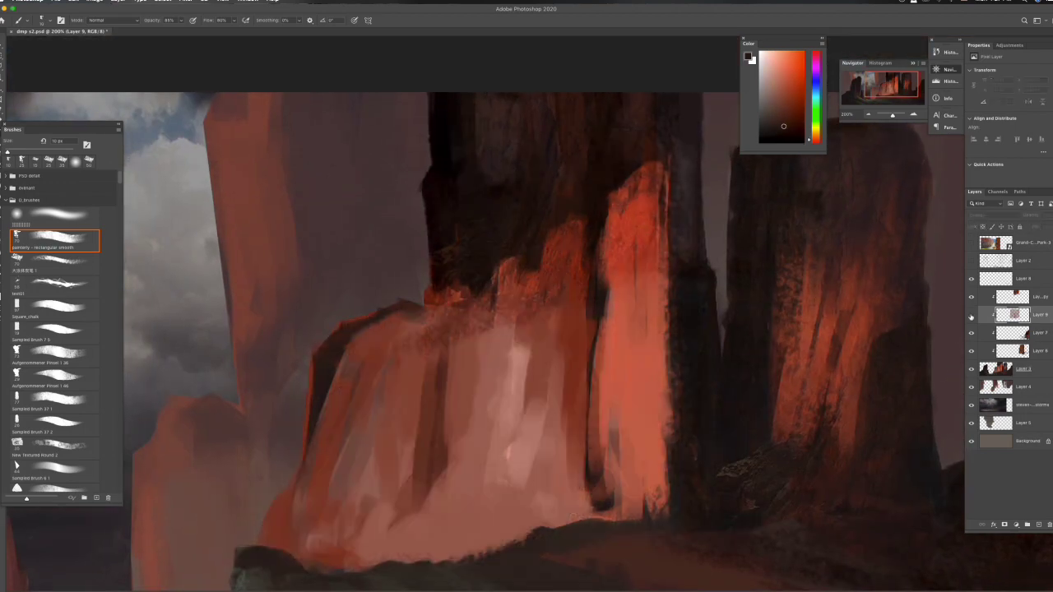
Reveal the rock texture layer, zoom out to the whole painting, and show the Grand Canyon photo layer
click(971, 315)
key(e)
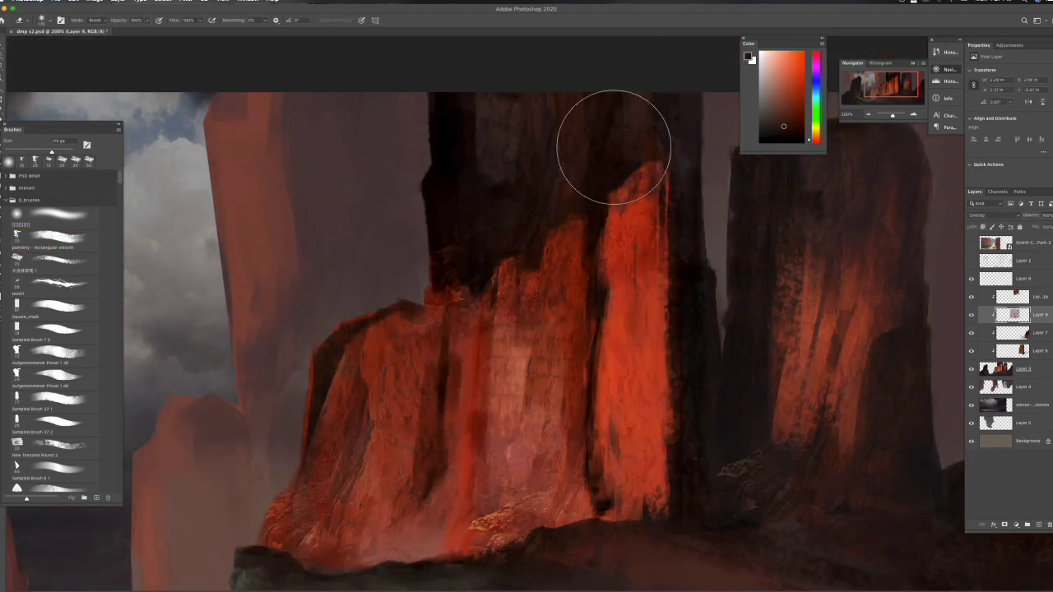
key(ctrl+minus)
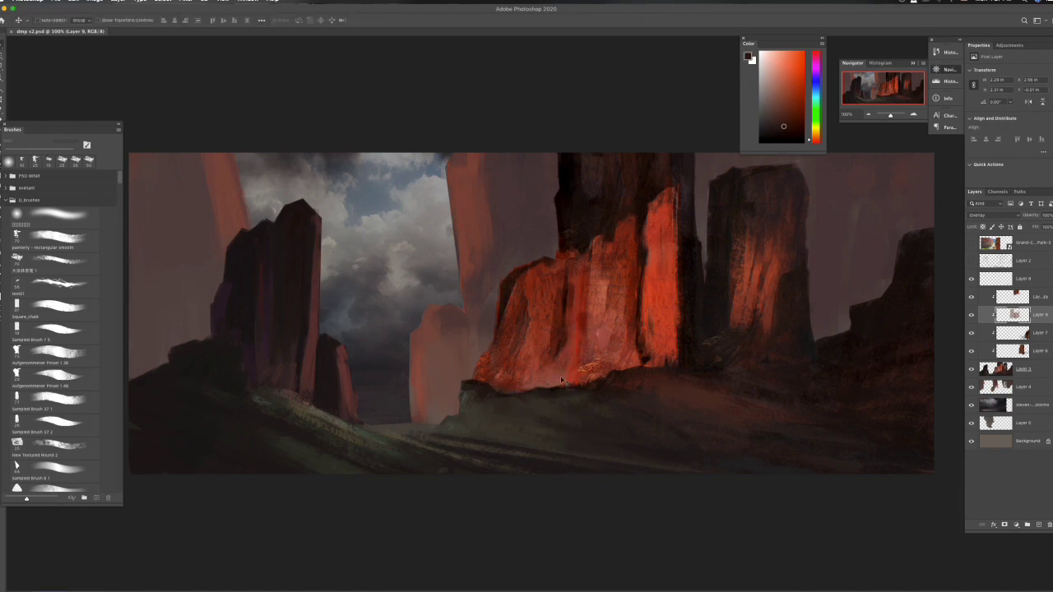
click(1021, 243)
click(971, 242)
Copy a cliff edge from the canyon photo to a new layer and move it onto the left rock tower
key(m)
drag(518, 393, 553, 476)
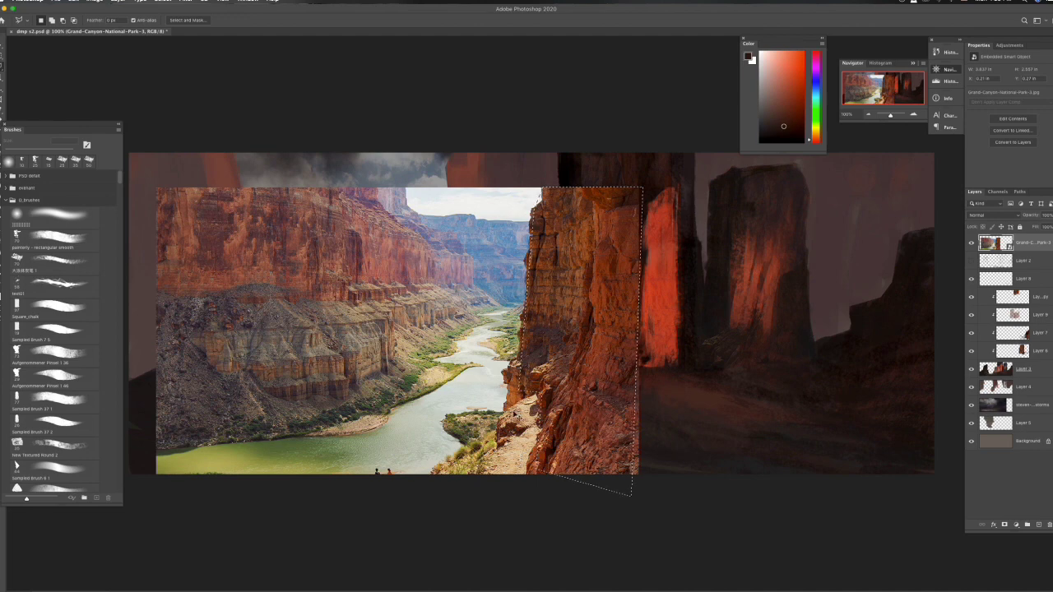
key(ctrl+j)
click(971, 243)
key(v)
drag(584, 329, 271, 329)
Clip the cliff layer to the rock below, blend it as Soft Light, and lower its opacity
right_click(1028, 307)
click(979, 379)
click(992, 215)
click(992, 313)
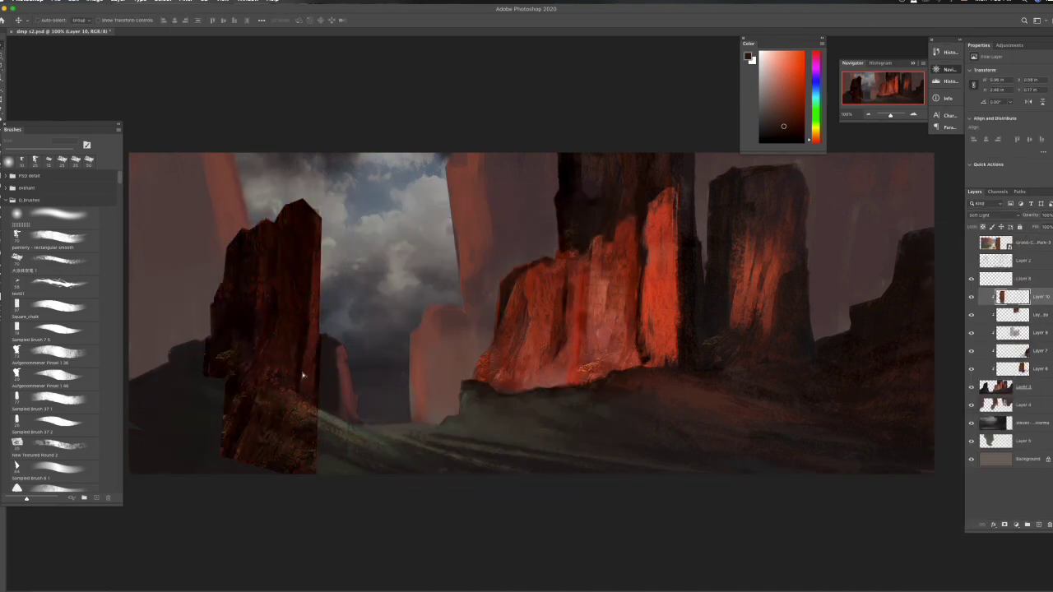
mouse_move(1050, 215)
mouse_down()
mouse_move(1030, 229)
mouse_move(1041, 230)
mouse_up()
Zoom in on the left tower, pick a rectangular brush, and move the texture over the central canyon gap
key(b)
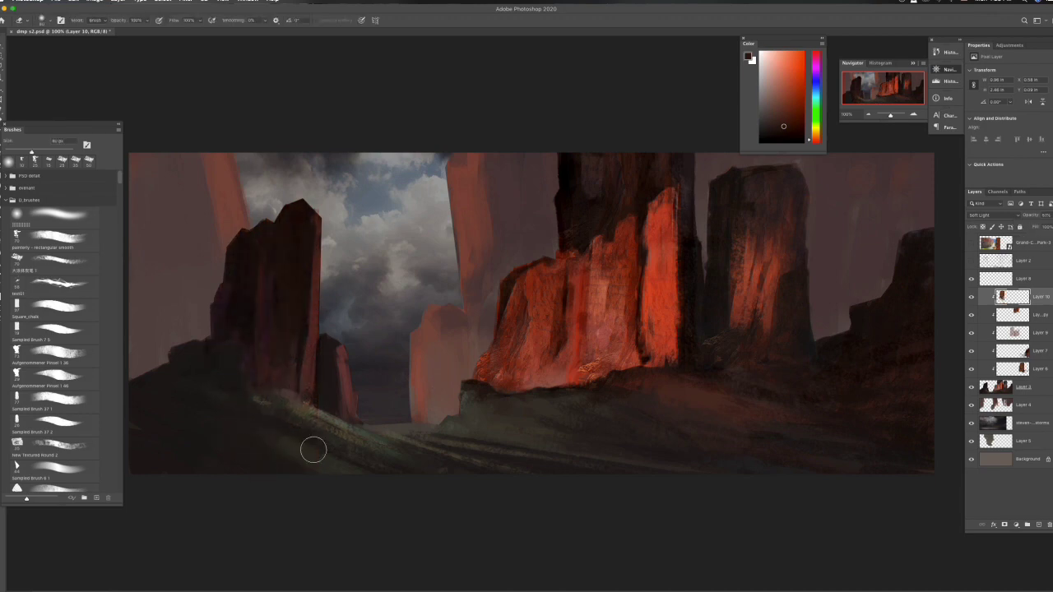
key(ctrl+plus)
scroll(298, 434, left, 5)
key(period)
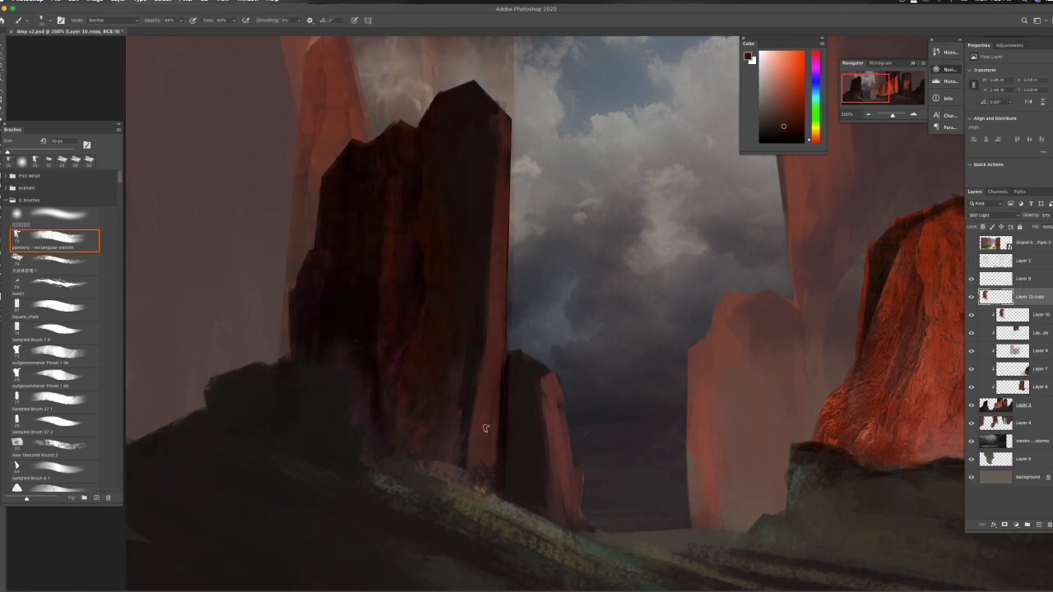
key(v)
mouse_move(655, 294)
mouse_down()
mouse_move(546, 450)
mouse_move(553, 461)
mouse_up()
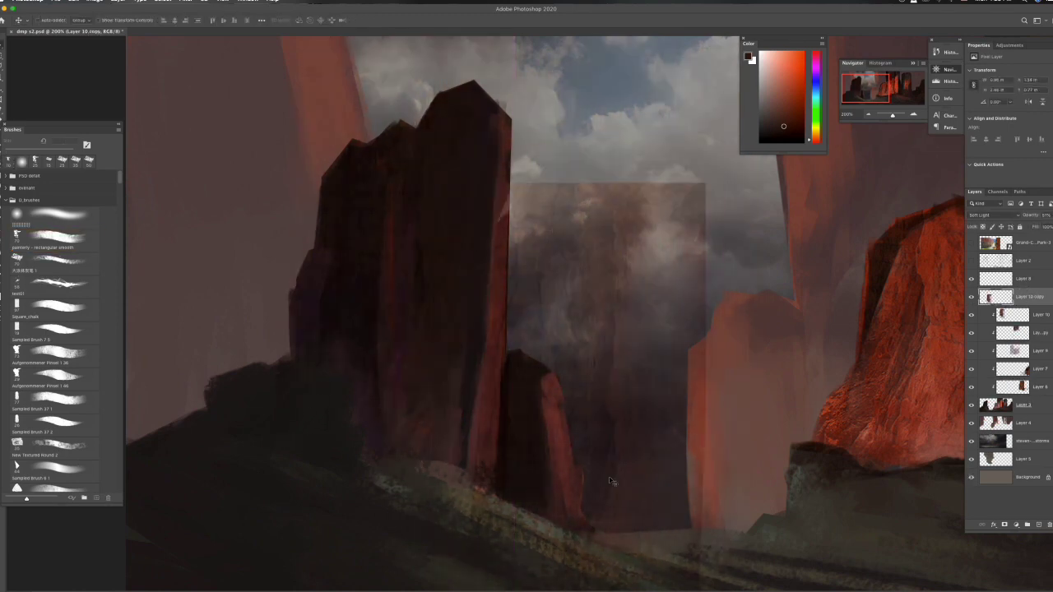
scroll(548, 482, down, 5)
Copy the outlined central rock area to Layer 11, delete the extra duplicate, and clip Layer 11 to the rock
key(l)
mouse_move(416, 451)
mouse_down()
mouse_move(545, 506)
mouse_move(418, 488)
mouse_up()
key(ctrl+j)
key(Delete)
right_click(1036, 296)
click(979, 393)
Choose a painting brush, dismiss the warning, zoom out, and step down to the Layer 9 copy layer
click(53, 240)
click(447, 377)
key(Return)
drag(538, 503, 208, 503)
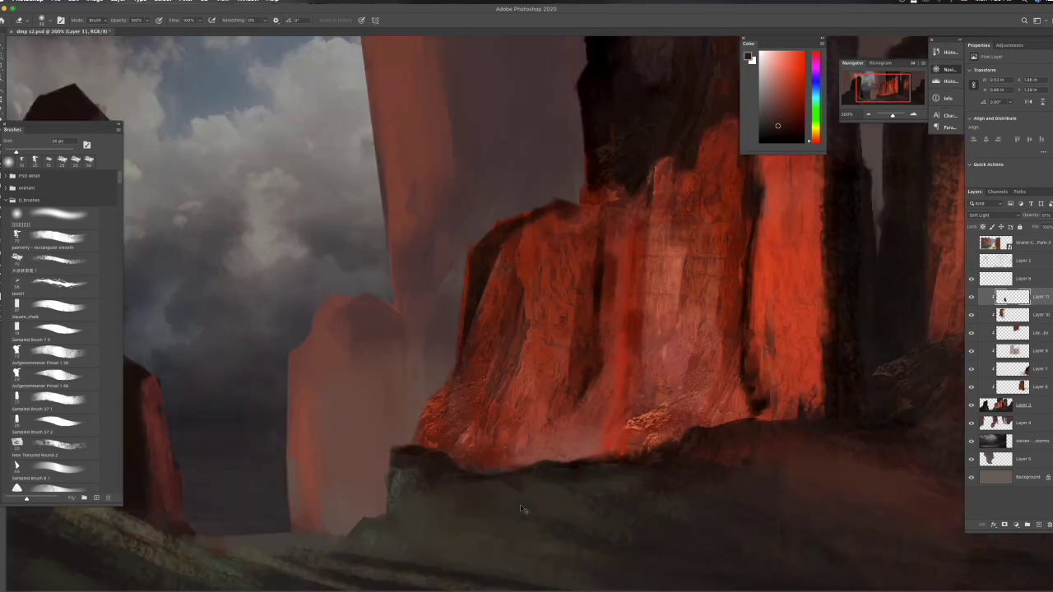
key(ctrl+minus)
key(alt+bracketleft)
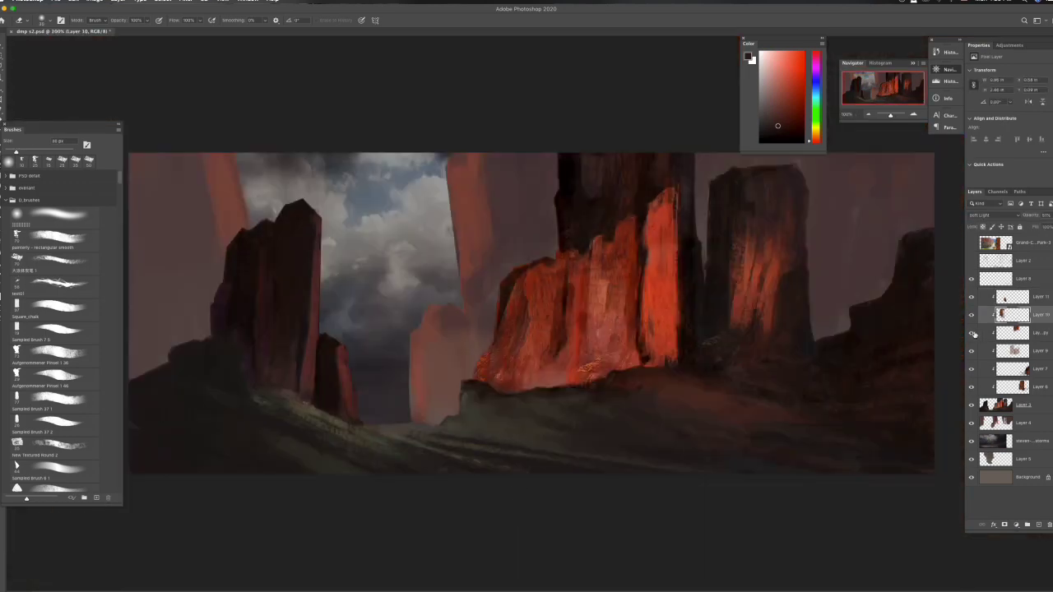
key(alt+bracketleft)
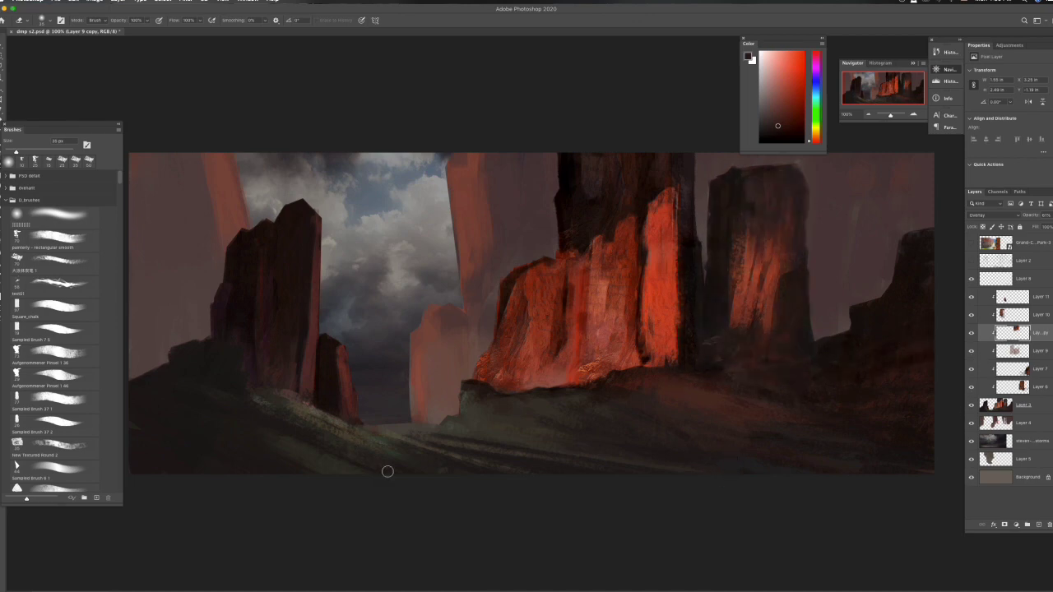
Copy the left cliff from the photo to Layer 12, clip it under Layer 3, and lower its opacity
key(l)
mouse_move(288, 193)
mouse_down()
mouse_move(286, 335)
mouse_move(214, 288)
mouse_up()
key(ctrl+j)
key(v)
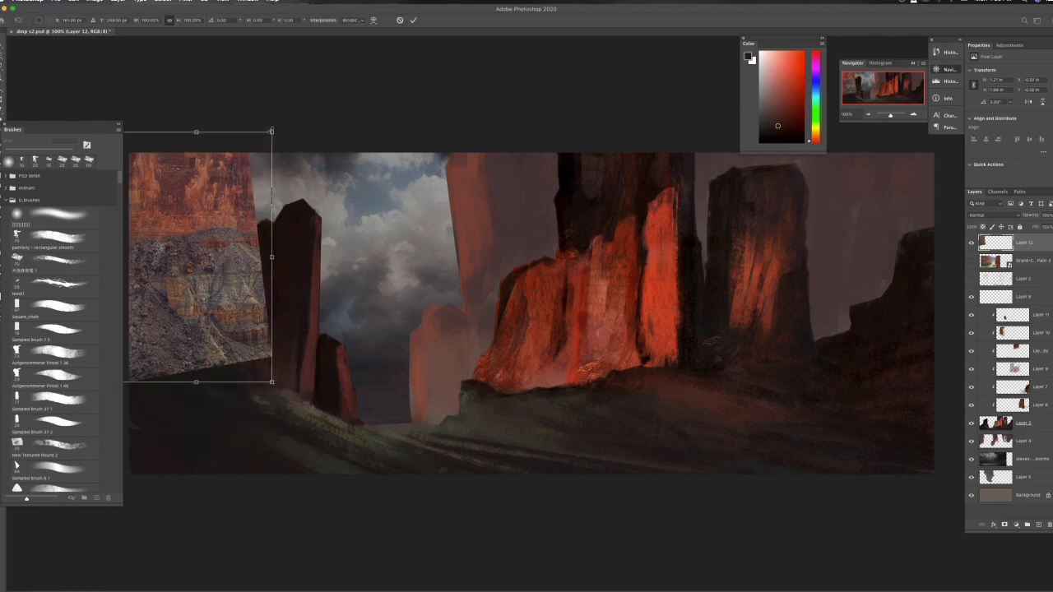
drag(997, 243, 997, 432)
right_click(1020, 423)
click(955, 375)
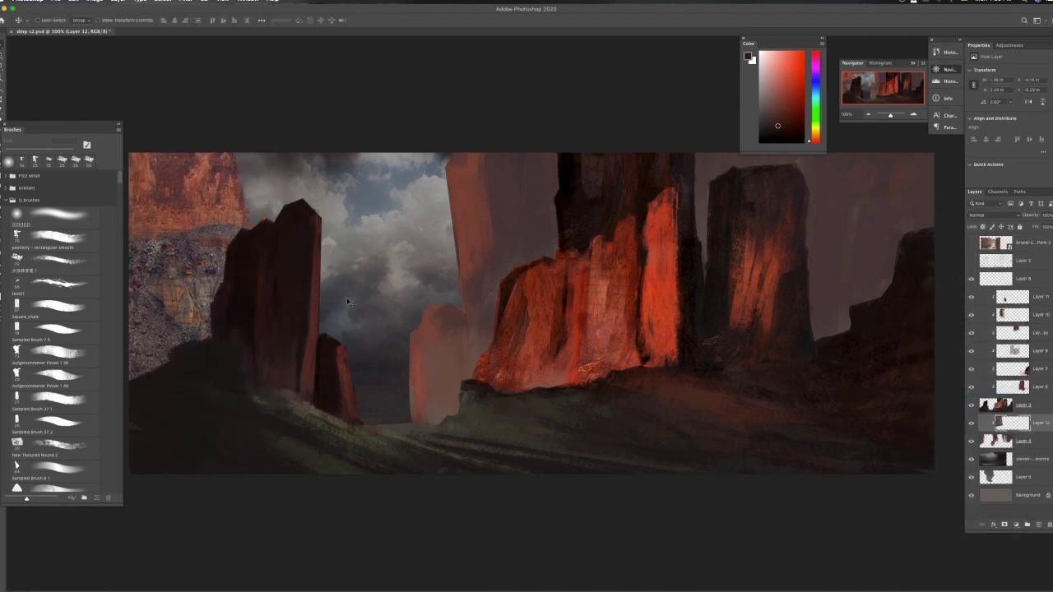
drag(1047, 227, 1039, 227)
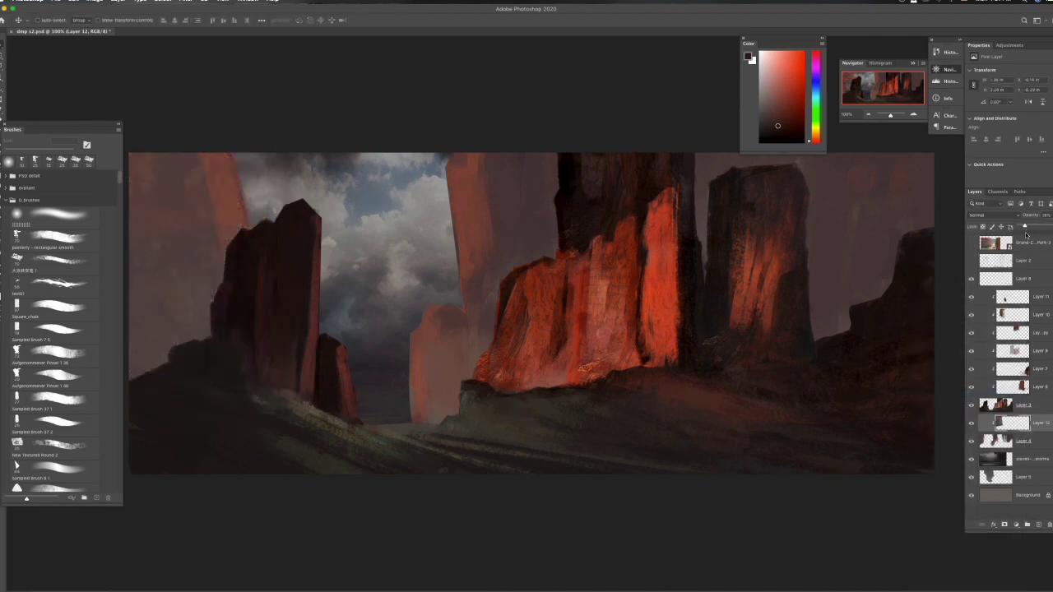
Duplicate the cliff texture, clip the copy to the layer below, and move it onto the right rock tower
key(ctrl+j)
drag(445, 214, 526, 246)
right_click(1020, 423)
click(951, 392)
mouse_move(475, 315)
mouse_down()
mouse_move(467, 321)
mouse_move(888, 222)
mouse_up()
Free Transform the copied texture to stretch it over the right rock and nudge it into place
key(ctrl+t)
key(ctrl+minus)
drag(759, 375, 799, 421)
key(Return)
scroll(721, 332, up, 3)
mouse_move(721, 333)
mouse_down()
mouse_move(706, 376)
mouse_move(731, 365)
mouse_up()
key(ctrl+t)
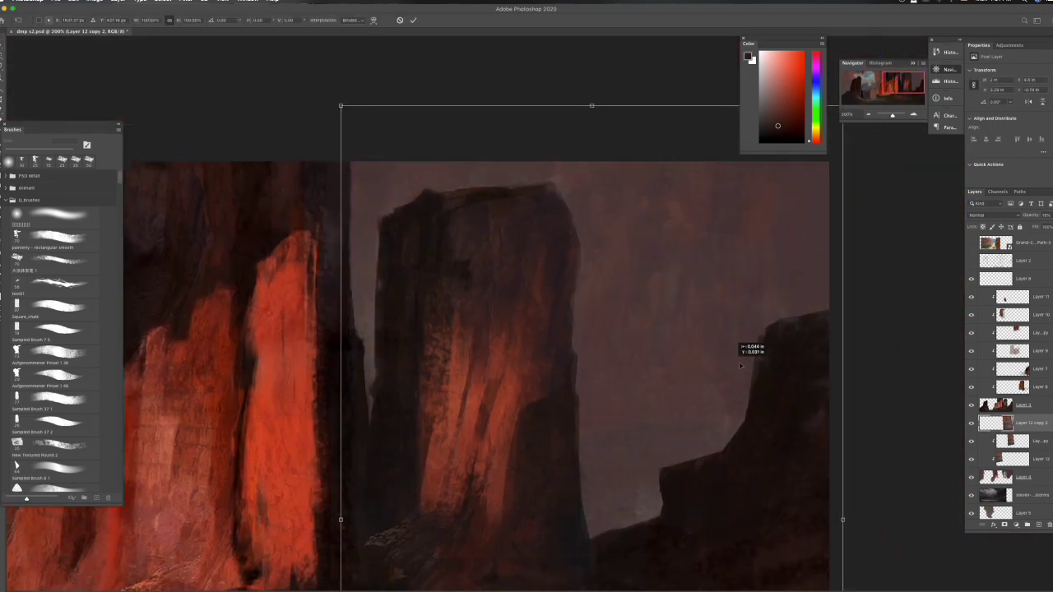
key(Return)
scroll(682, 456, down, 3)
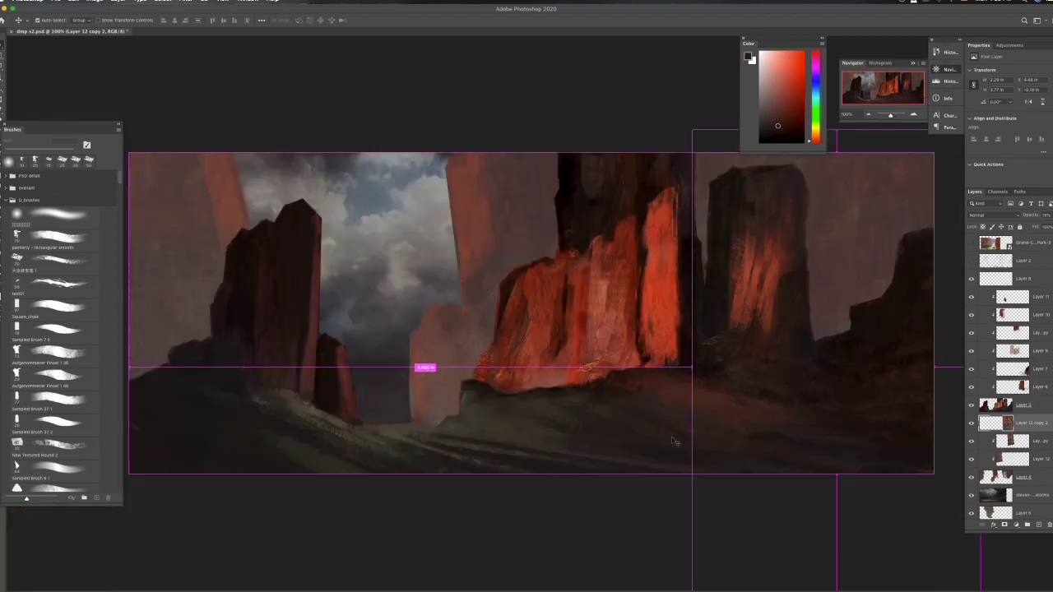
Zoom out to the whole painting, select Layer 8, and toggle the painting group to compare
right_click(915, 432)
key(Escape)
scroll(724, 457, down, 1)
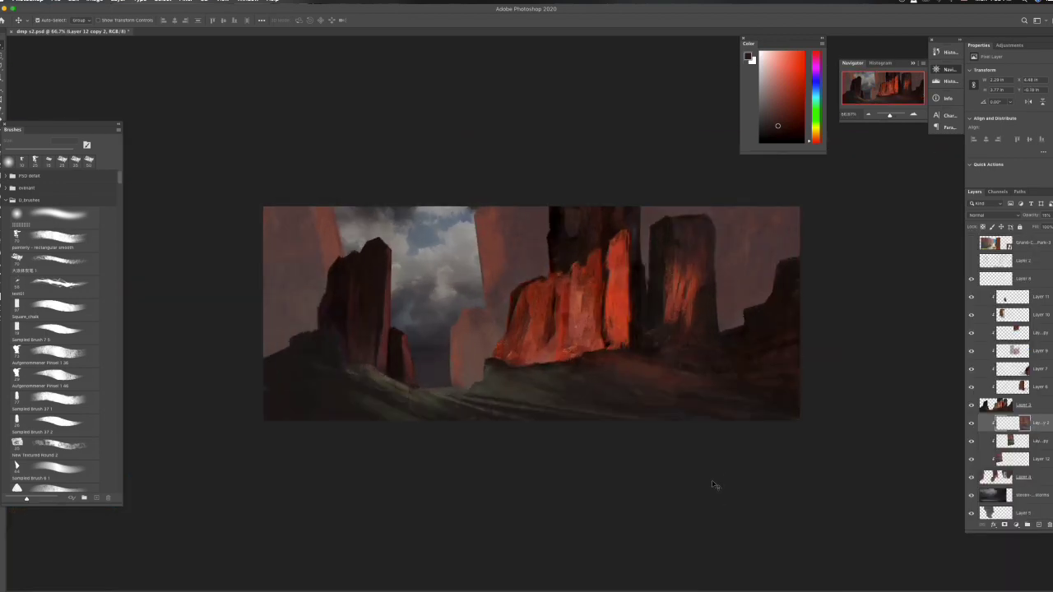
scroll(541, 435, up, 1)
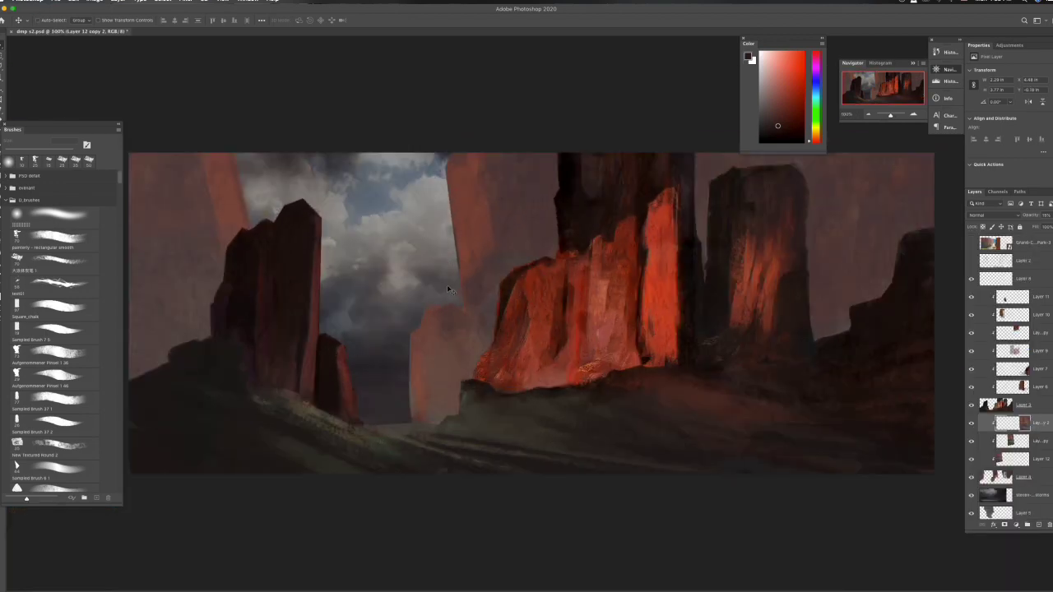
click(1021, 278)
click(972, 260)
click(972, 405)
key(b)
click(972, 260)
click(972, 243)
click(972, 243)
click(972, 243)
click(972, 260)
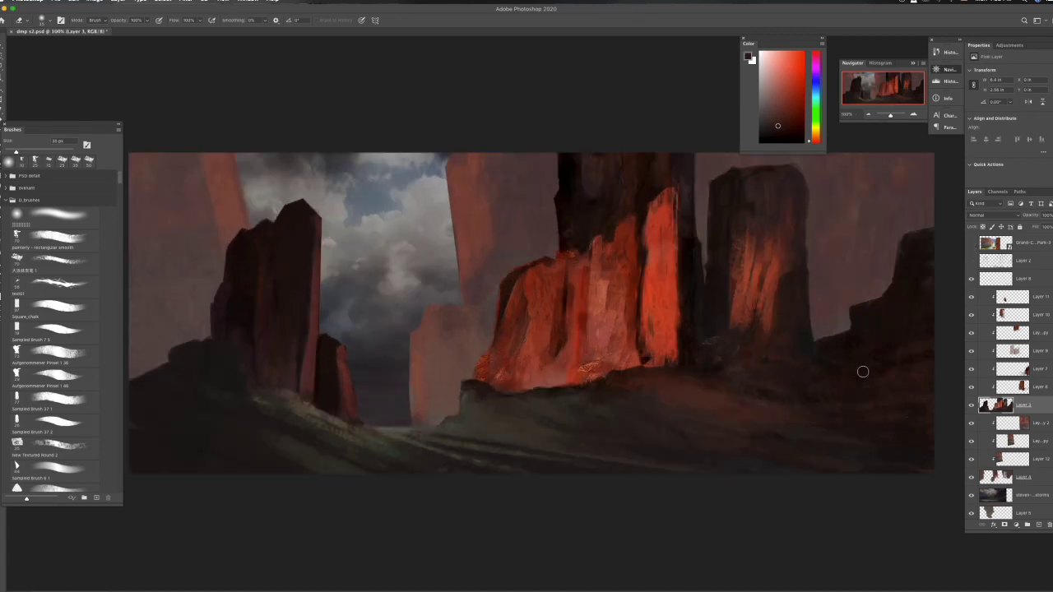
click(1020, 279)
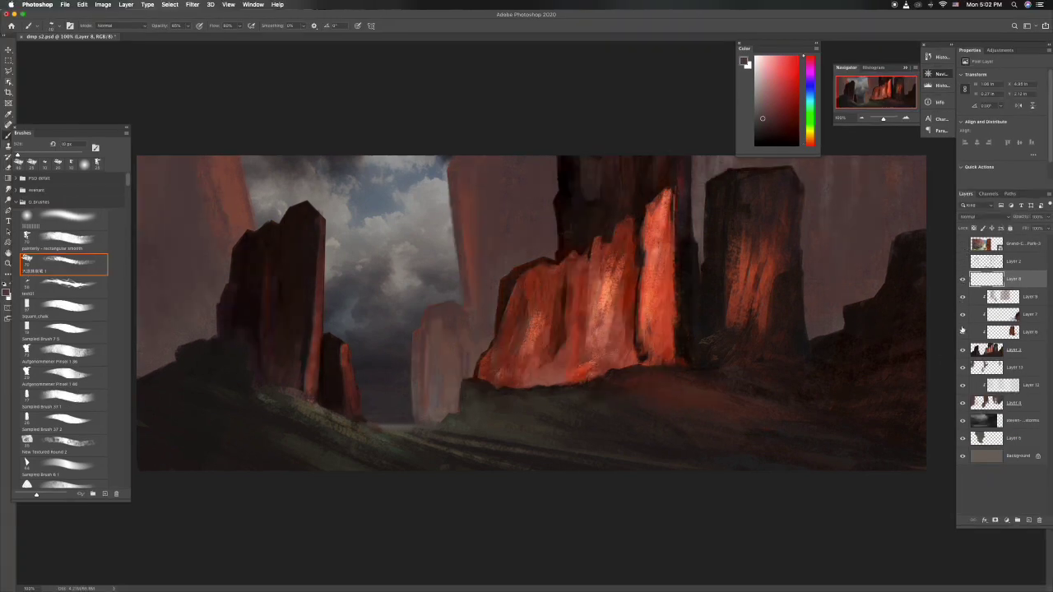
click(970, 332)
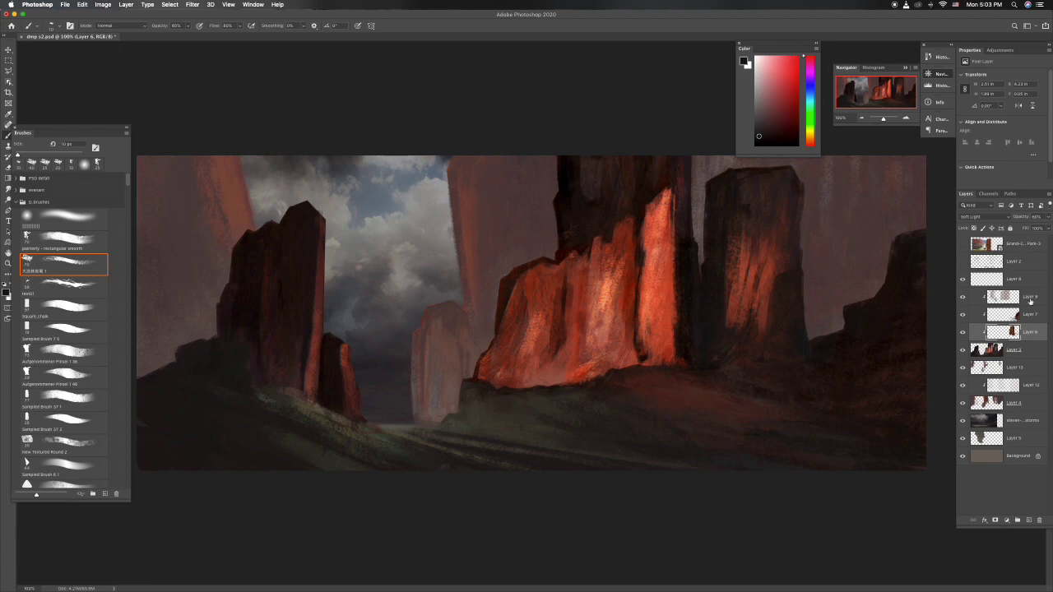
click(1014, 349)
key(super+equal)
scroll(489, 358, left, 10)
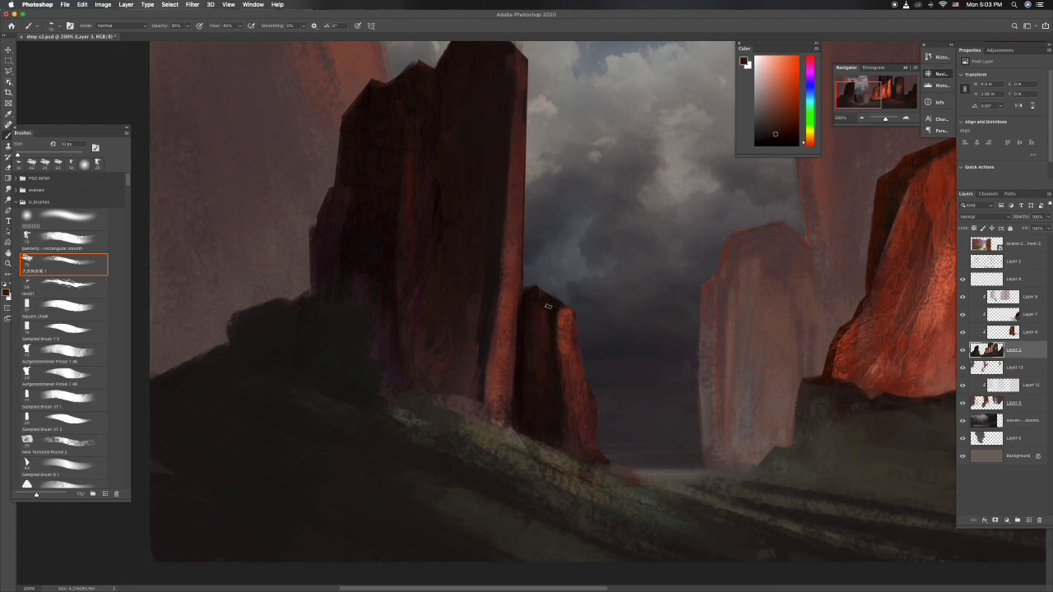
Sample brownish-orange and dark reddish-brown colours from the painting for the valley floor
alt+click(607, 479)
alt+click(498, 403)
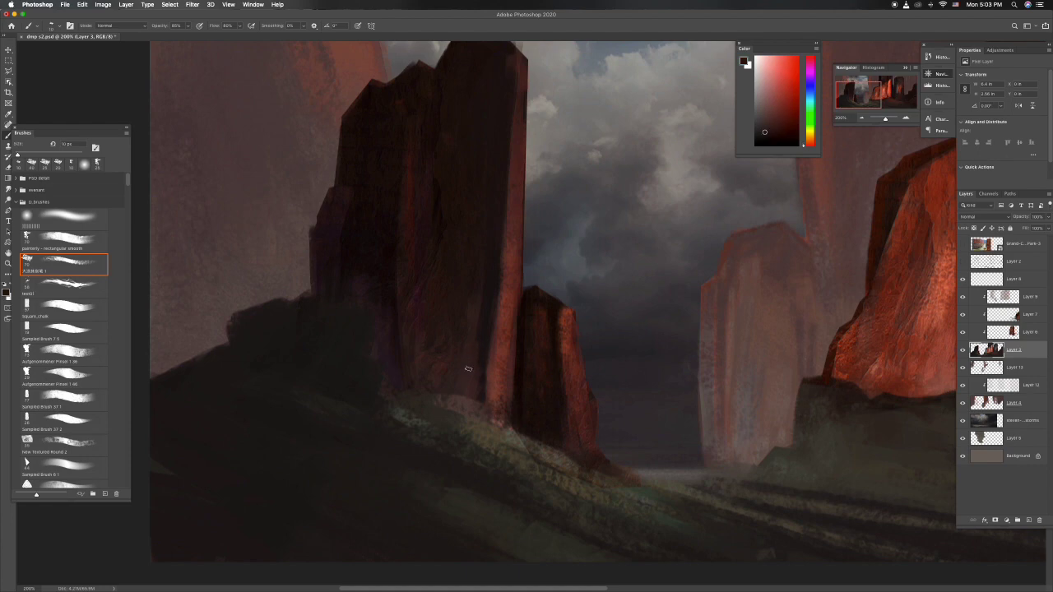
scroll(465, 294, up, 3)
key(e)
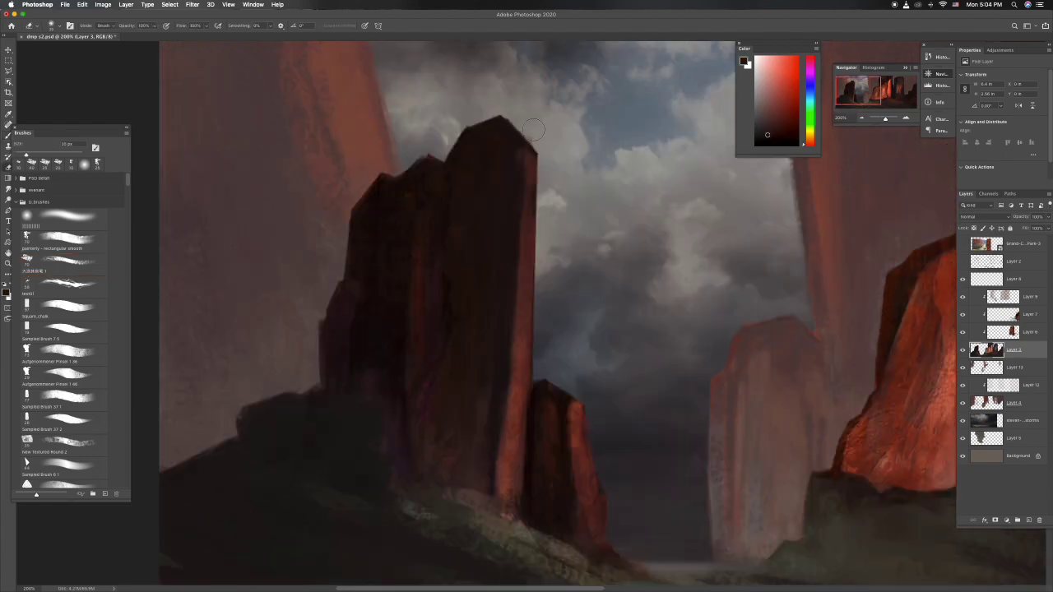
key(b)
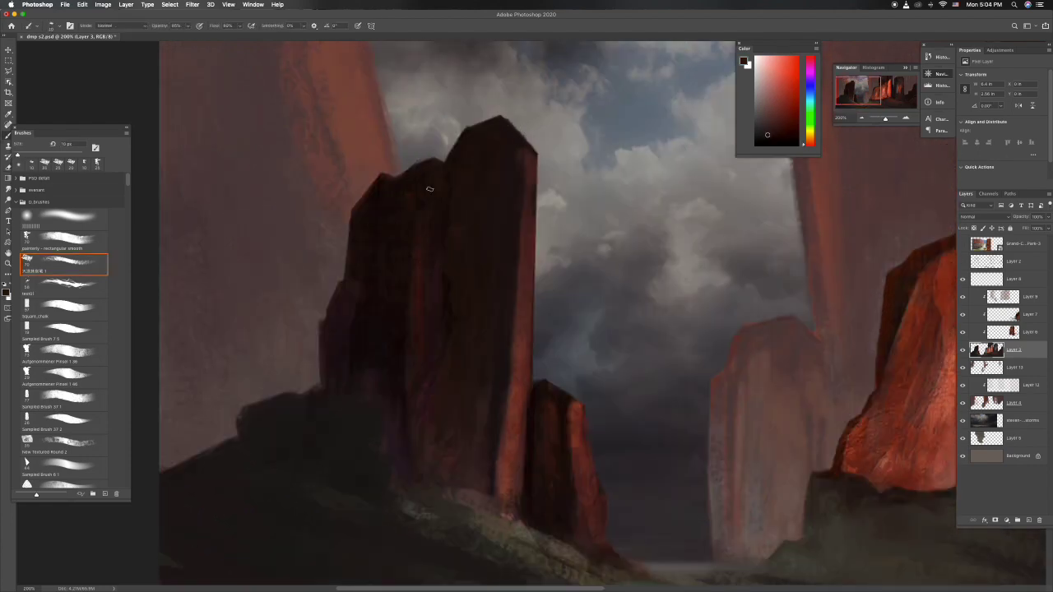
scroll(385, 282, down, 2)
scroll(355, 353, down, 1)
Sample orange tones and select Layer 8 to paint the valley floor on
alt+click(295, 356)
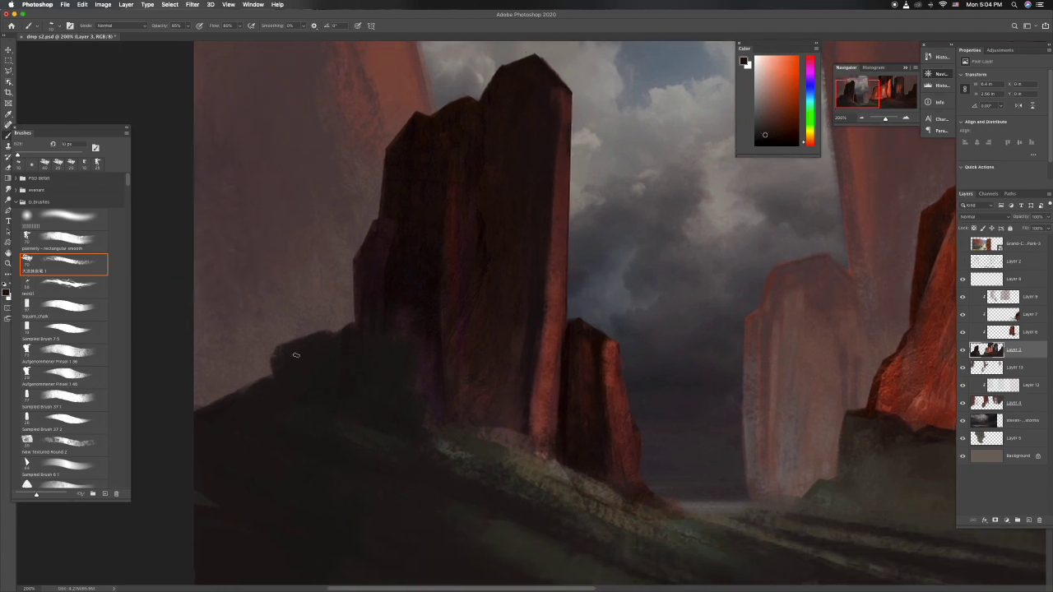
alt+click(336, 425)
scroll(258, 482, down, 2)
scroll(482, 430, right, 5)
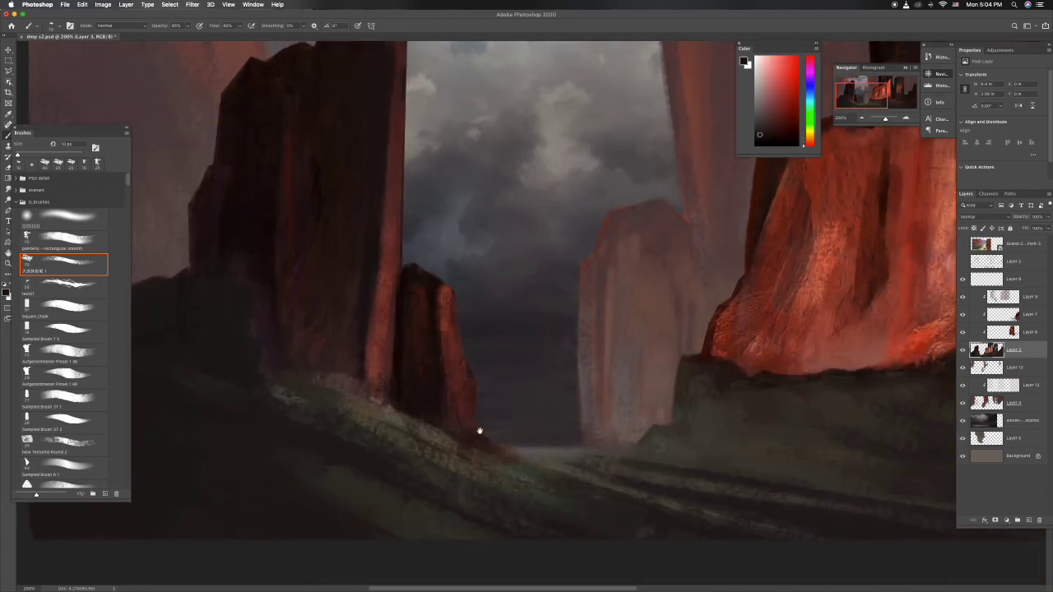
scroll(465, 449, left, 2)
ctrl+click(464, 448)
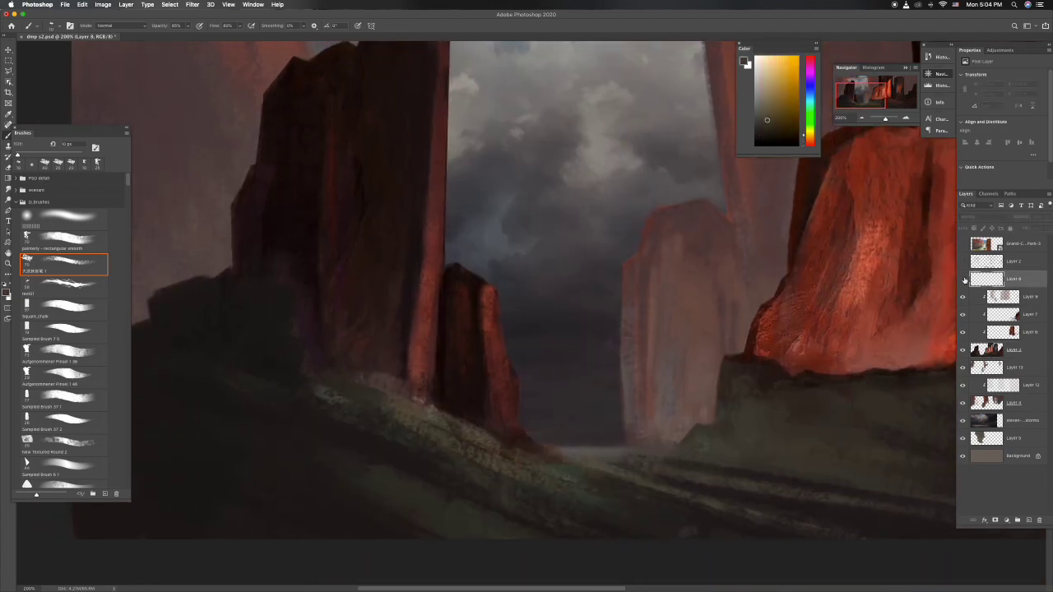
alt+click(410, 400)
scroll(411, 400, left, 5)
scroll(414, 397, up, 2)
Sample olive, dark red, orange and dark olive tones from the slope and rocks
alt+click(441, 425)
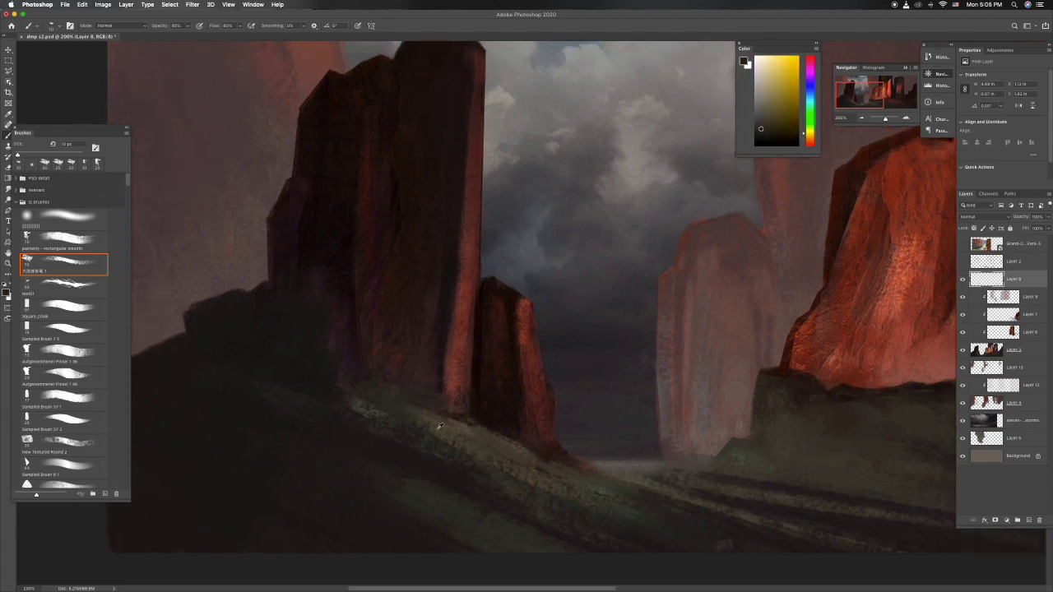
alt+click(426, 395)
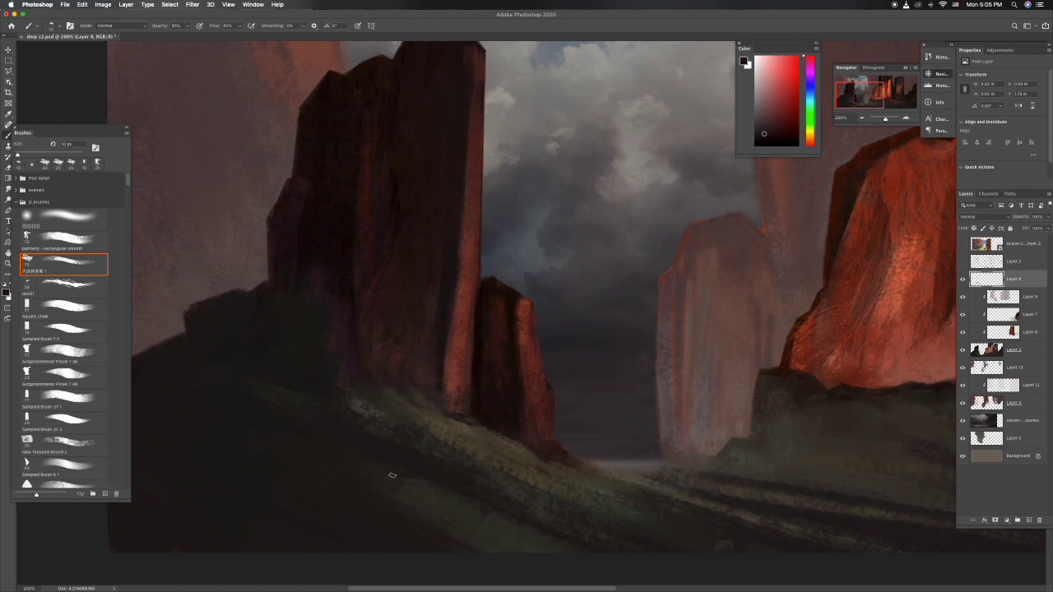
alt+click(341, 381)
alt+click(329, 331)
alt+click(347, 374)
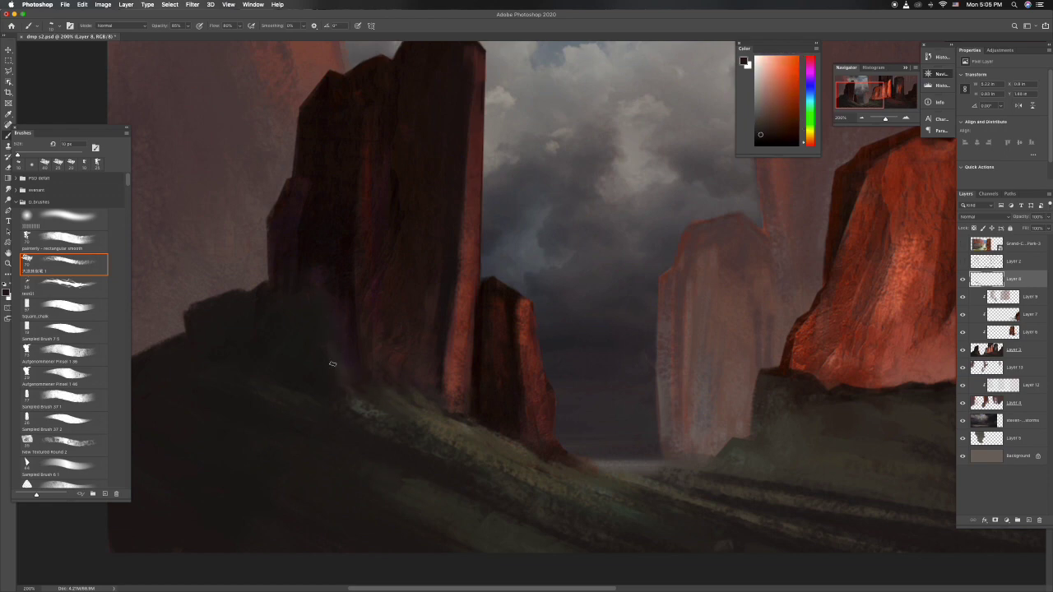
alt+click(292, 381)
alt+click(289, 360)
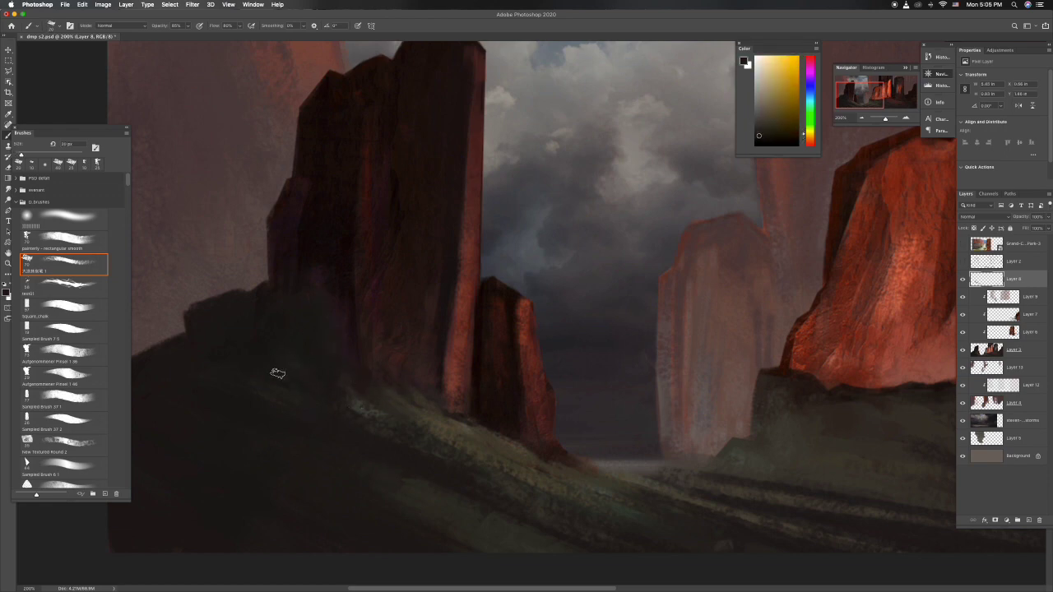
Pan toward the valley floor and sample its ground colour and a dark red-brown from the rock
drag(361, 477, 312, 445)
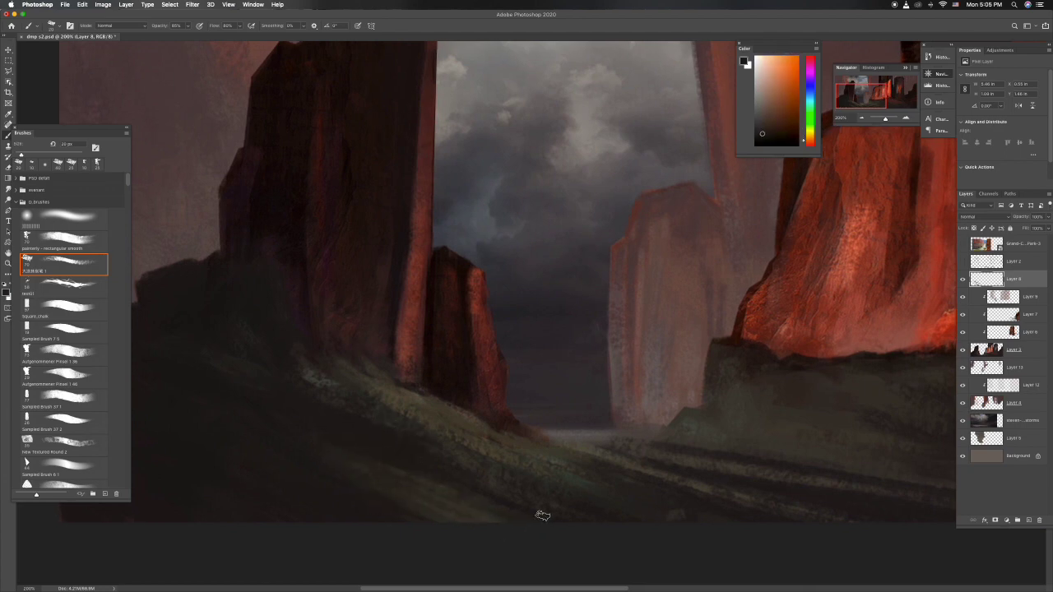
drag(513, 439, 496, 435)
alt+click(433, 417)
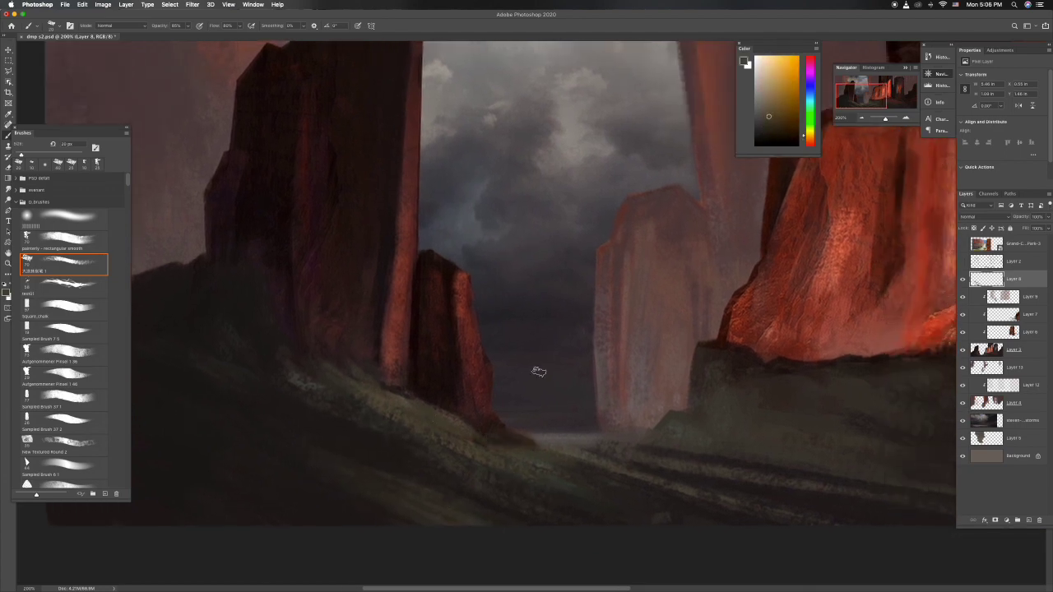
alt+click(568, 464)
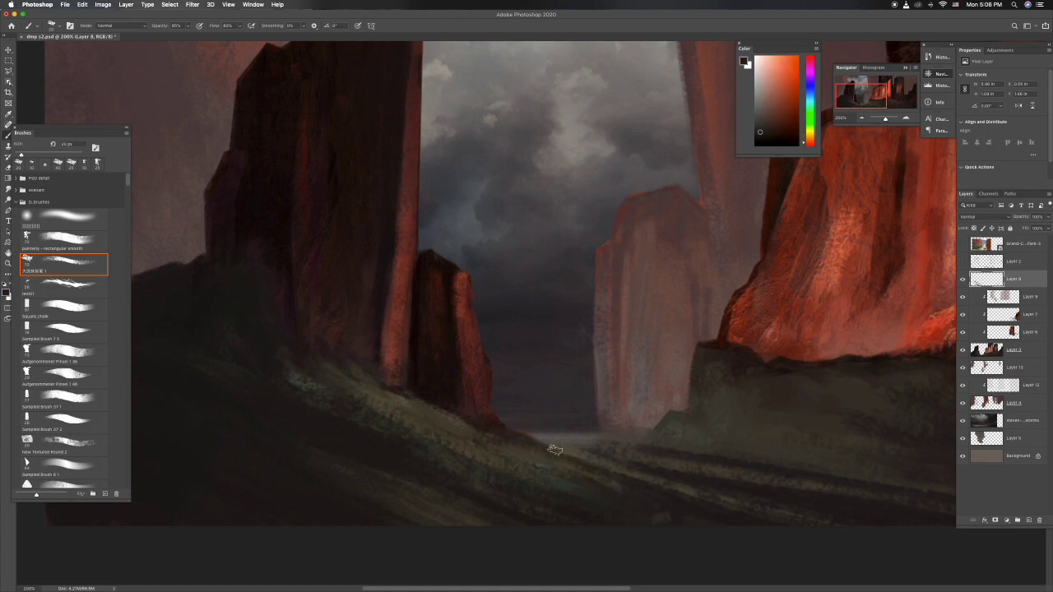
key(l)
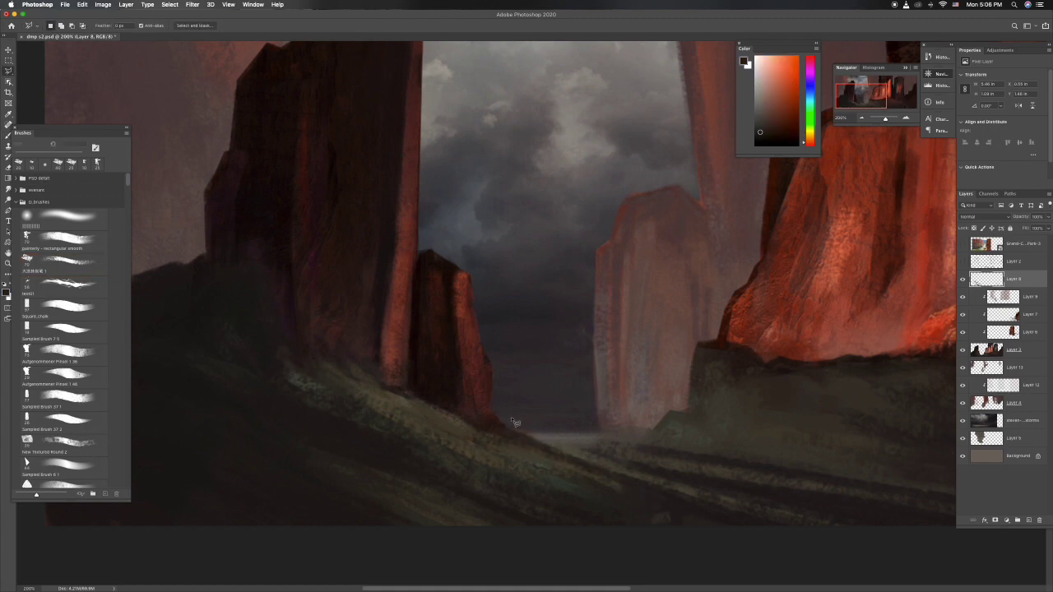
On Layer 3, clear the lasso selection and sample orange and darker ground tones in the valley
click(1032, 362)
key(ctrl+d)
key(b)
alt+click(829, 501)
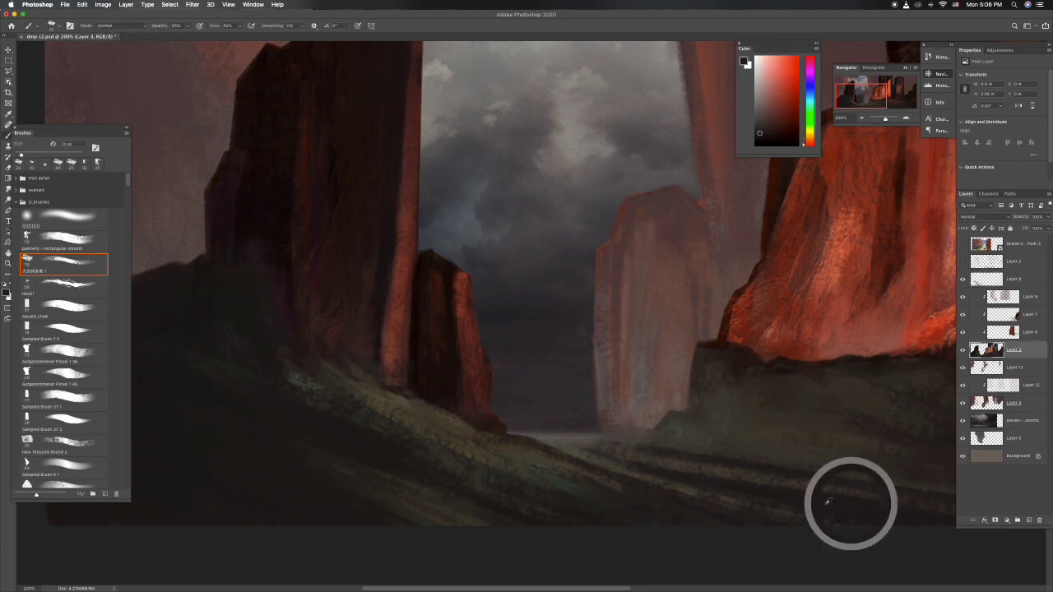
key(ctrl+minus)
key(ctrl+plus)
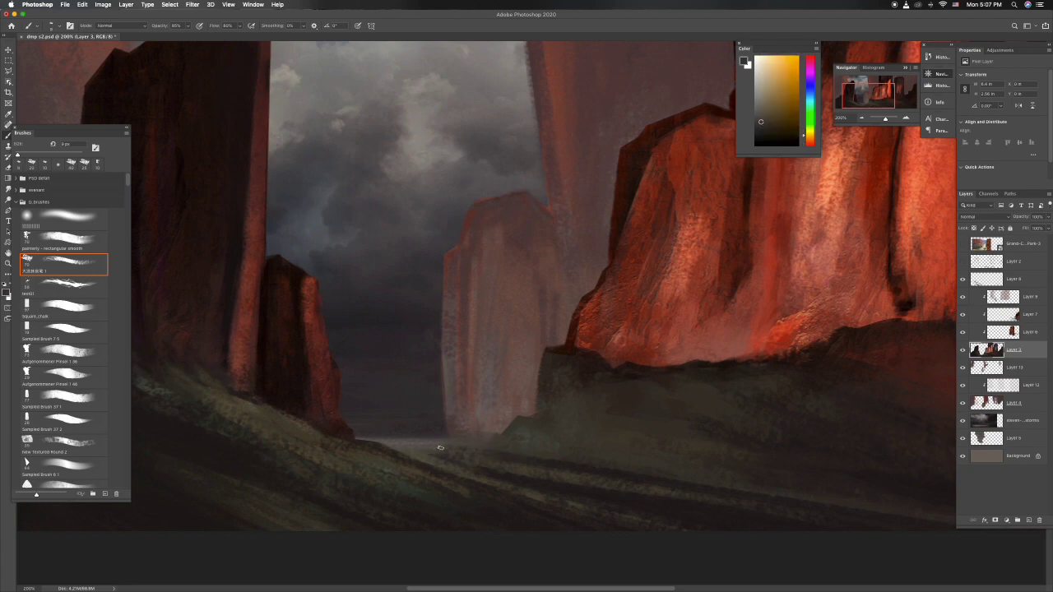
alt+click(495, 469)
alt+click(455, 443)
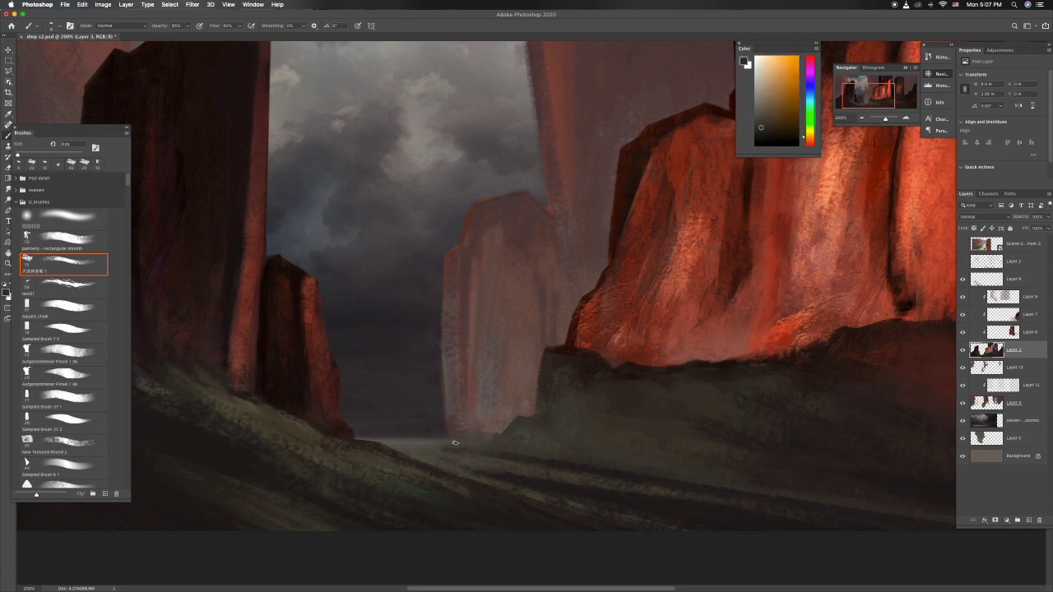
Paint dark reds and olive browns along the bases and edges of the right-hand towers
scroll(510, 457, down, 2)
alt+click(672, 477)
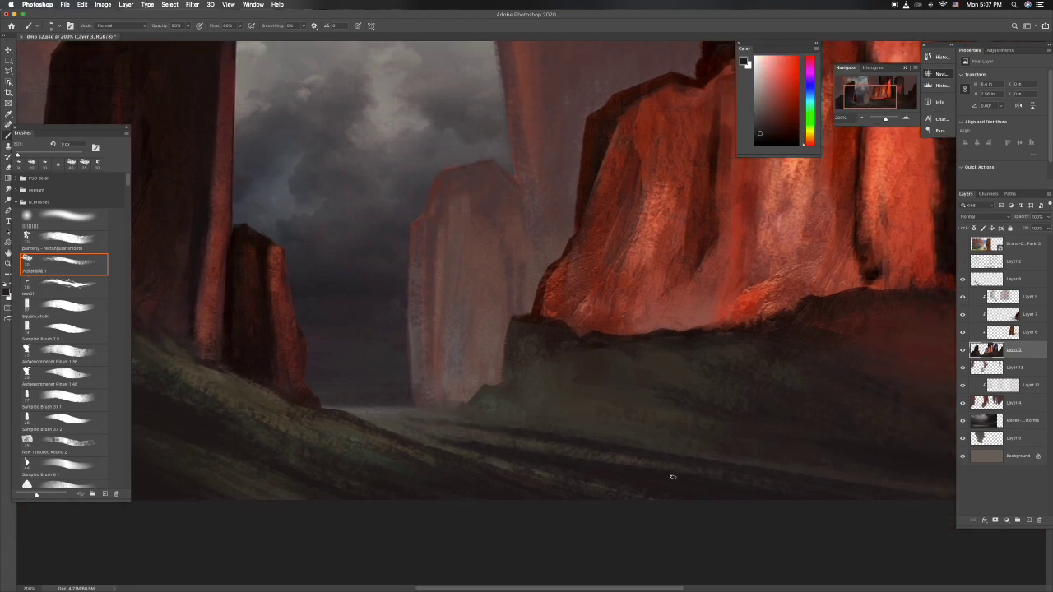
scroll(503, 484, right, 5)
alt+click(462, 402)
alt+click(486, 412)
alt+click(461, 383)
scroll(569, 390, right, 2)
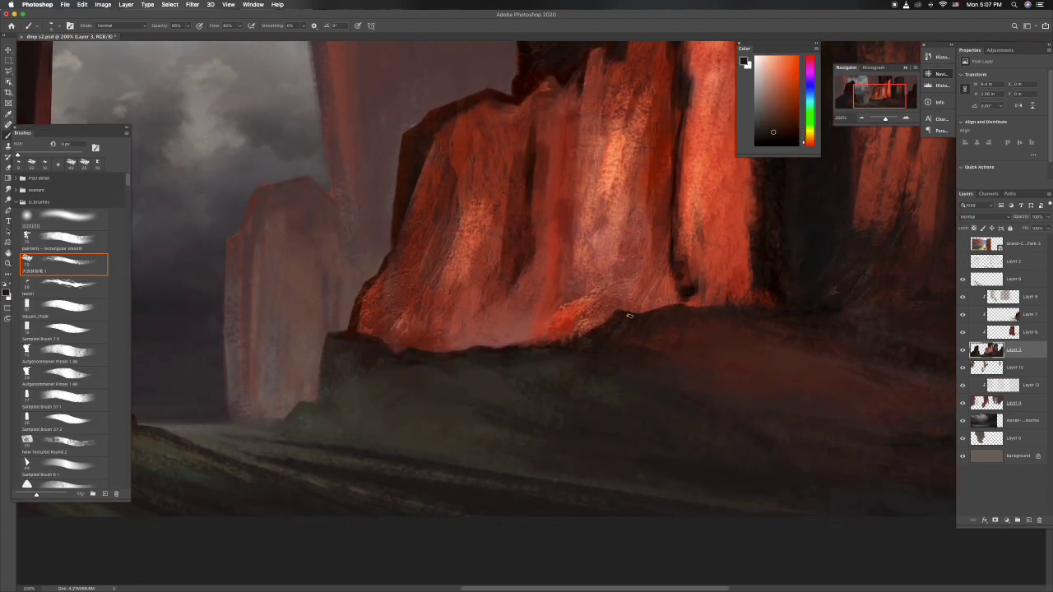
scroll(566, 346, right, 5)
scroll(565, 345, down, 1)
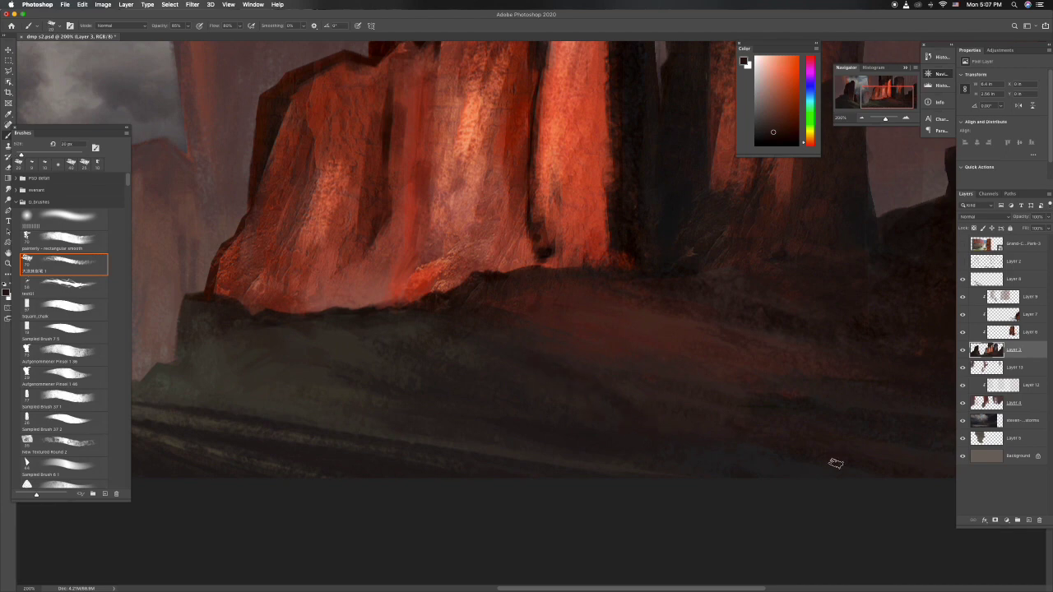
scroll(532, 301, right, 6)
scroll(532, 301, up, 4)
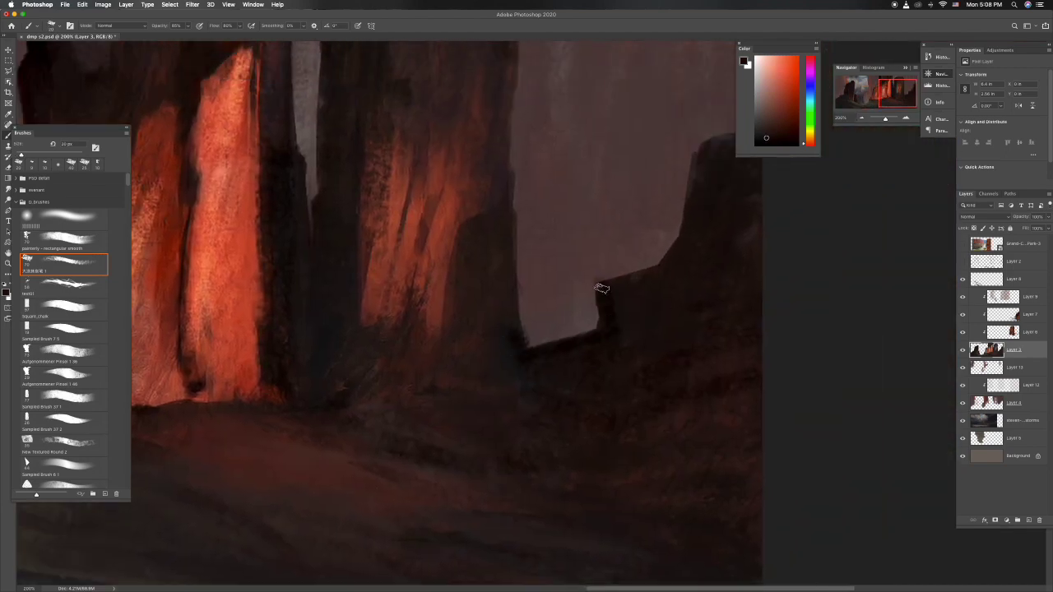
scroll(680, 214, right, 3)
alt+click(677, 173)
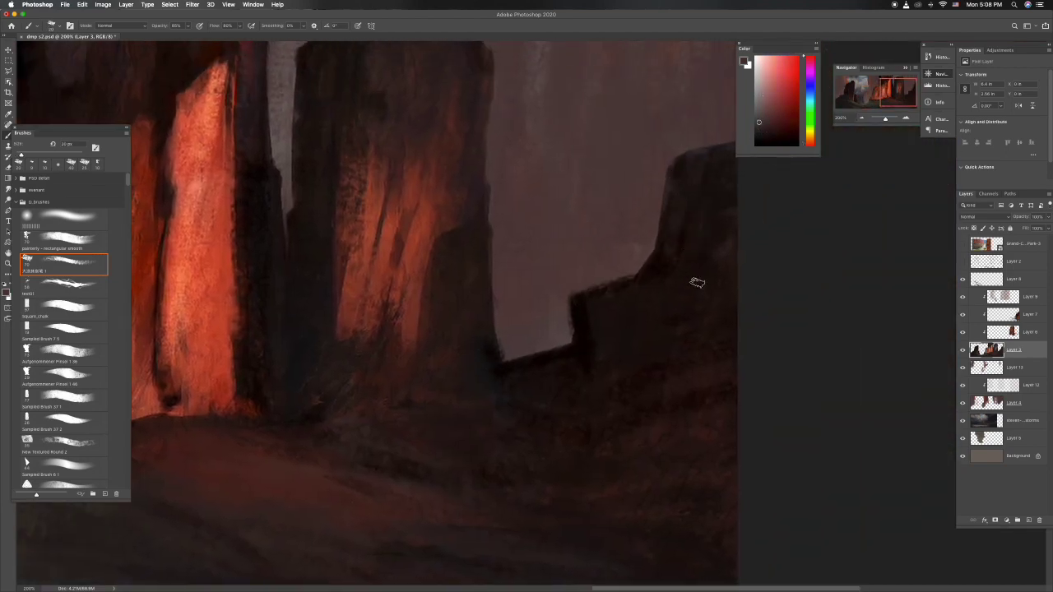
scroll(578, 414, down, 2)
scroll(647, 412, left, 5)
key(ctrl+minus)
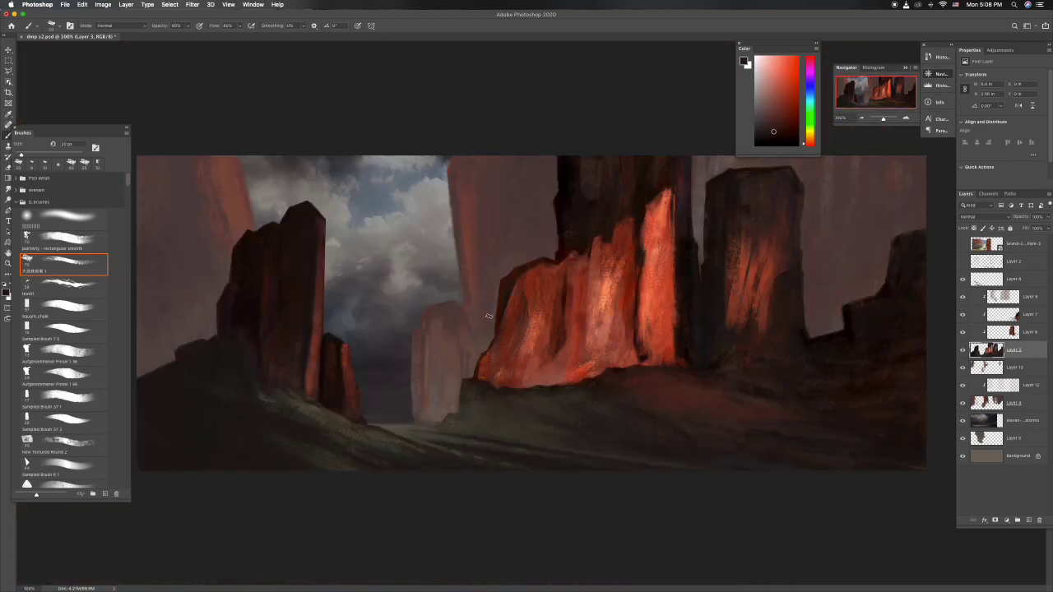
Check Layers 8, 13 and 4, settle on Layer 13, and cancel the unfinished lasso
ctrl+click(487, 290)
ctrl+click(494, 296)
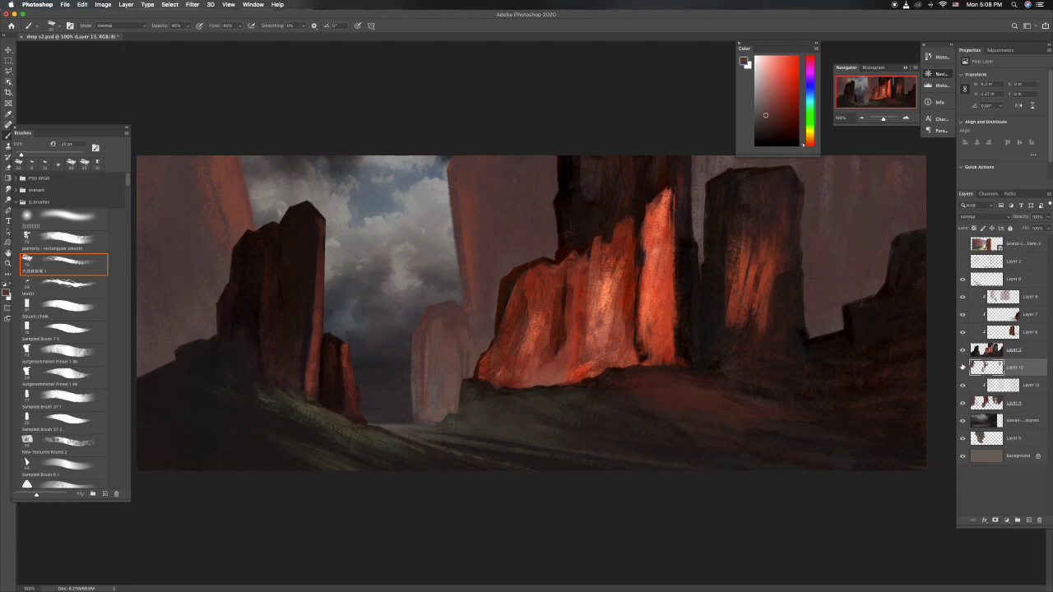
click(963, 403)
ctrl+click(402, 220)
key(m)
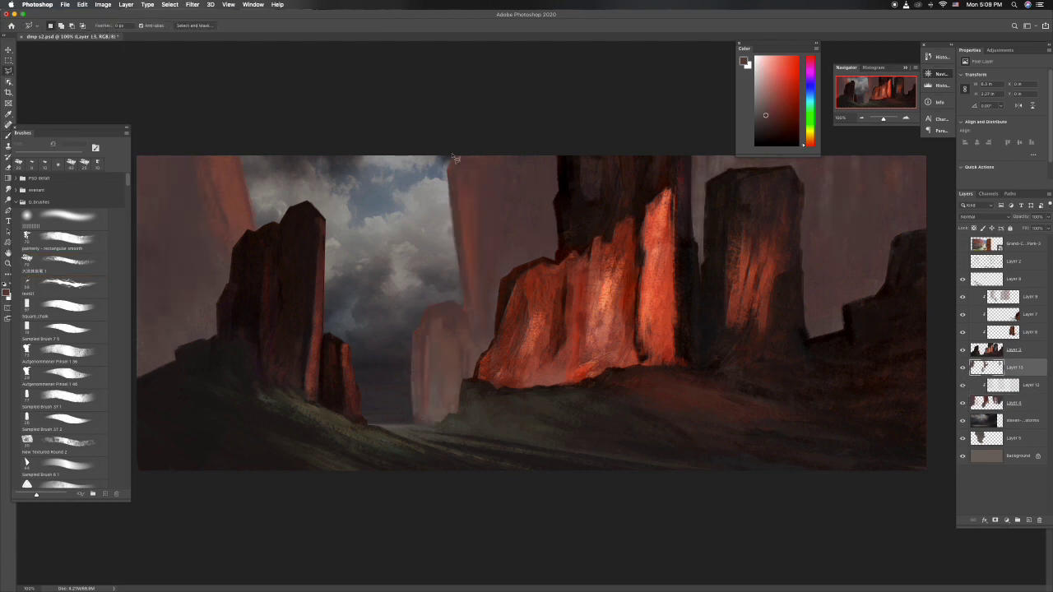
key(Escape)
key(v)
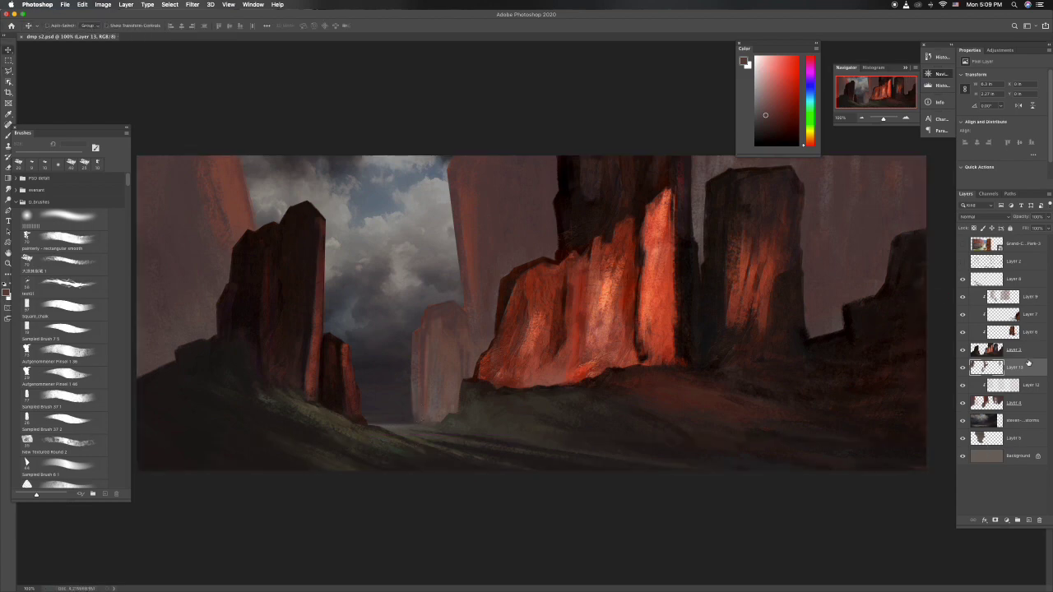
On a new Layer 14, brush faint Fog mist over the central rock, left edge and right rocks
key(ctrl+shift+alt+n)
drag(128, 189, 126, 207)
click(62, 298)
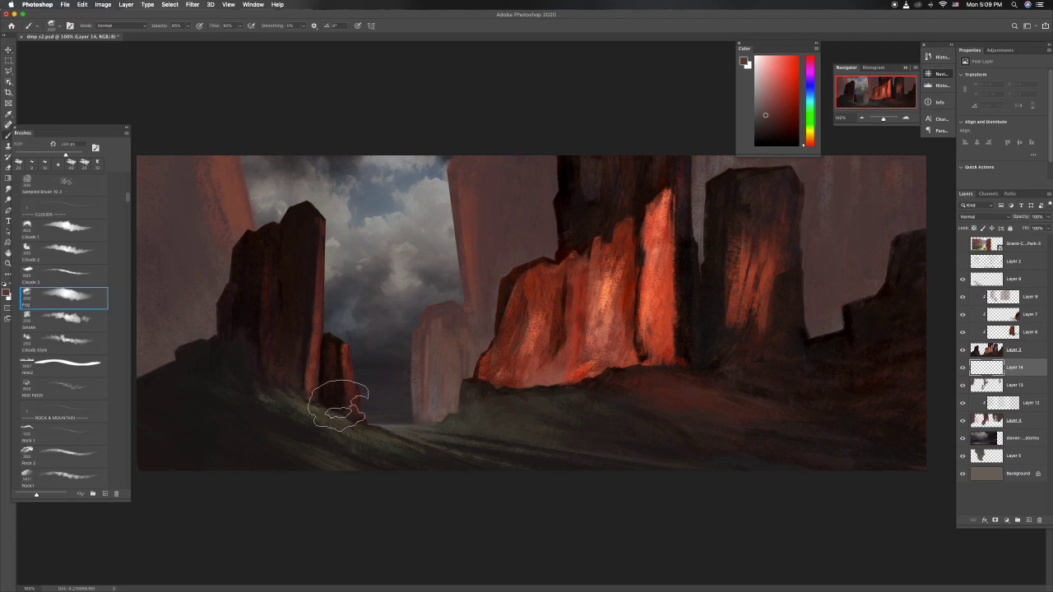
alt+click(405, 417)
mouse_move(405, 418)
mouse_down()
mouse_move(458, 426)
mouse_move(494, 211)
mouse_move(494, 322)
mouse_move(539, 239)
mouse_move(501, 302)
mouse_move(367, 431)
mouse_move(365, 404)
mouse_move(411, 419)
mouse_move(344, 371)
mouse_up()
alt+click(558, 270)
key(bracketright)
key(bracketright)
key(bracketright)
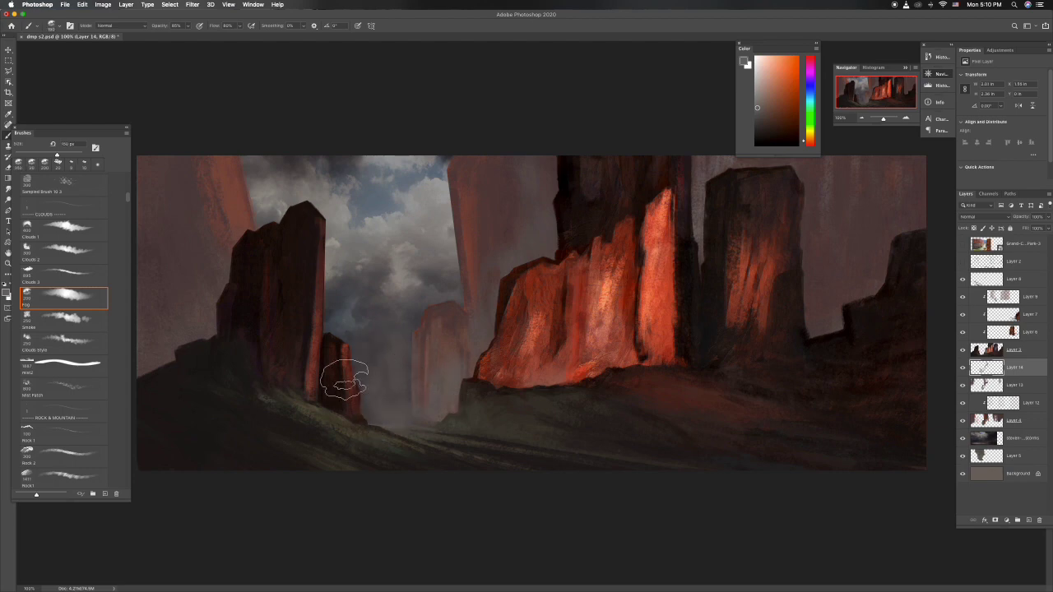
drag(172, 294, 169, 317)
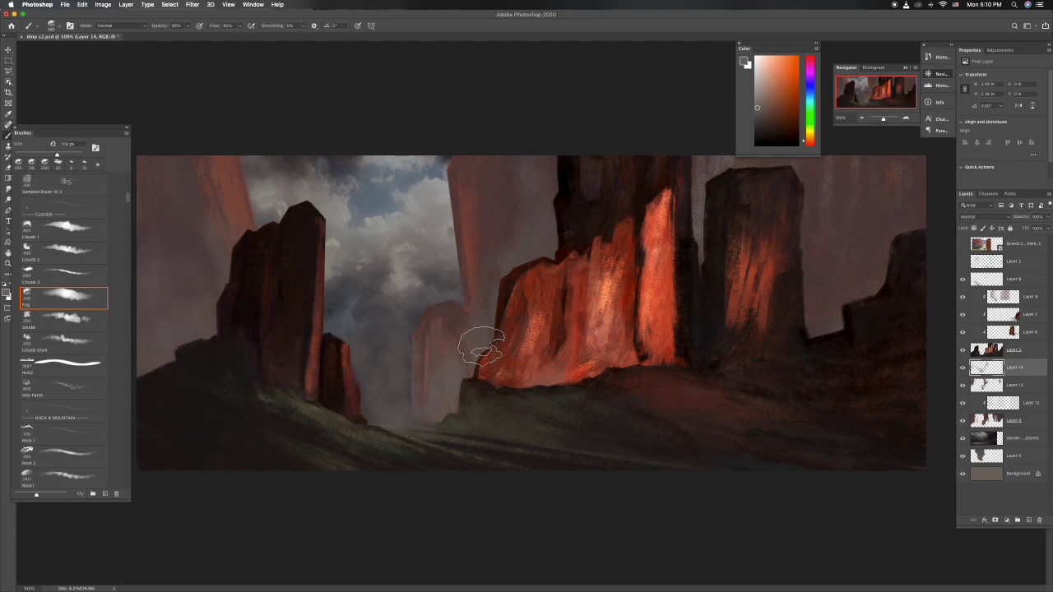
mouse_move(689, 161)
mouse_down()
mouse_move(910, 228)
mouse_move(815, 258)
mouse_up()
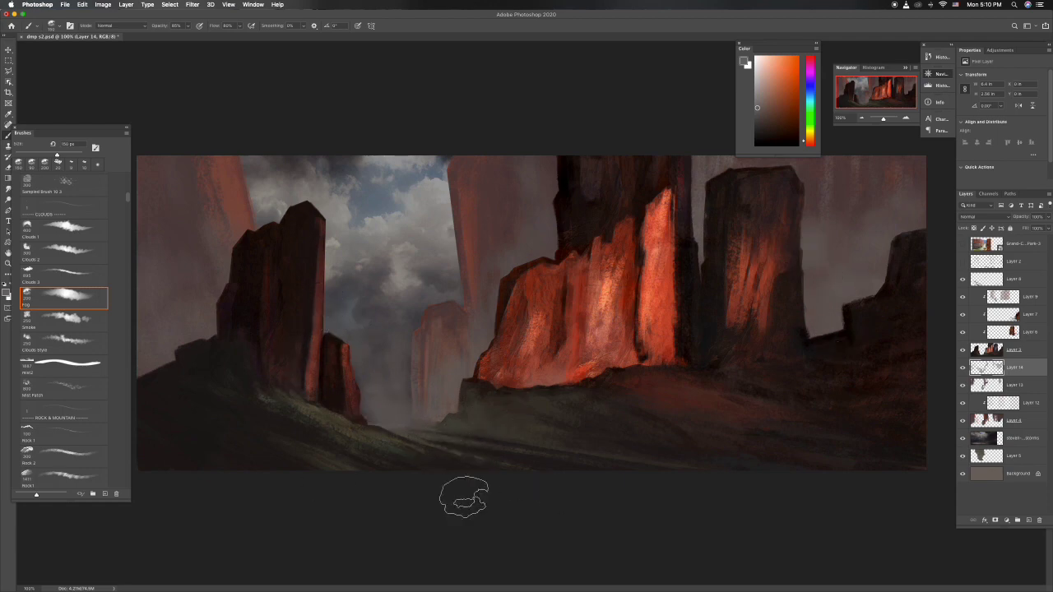
Add Layer 15 above Layer 8 and brush ~125 px fog over the right rock and left base
click(987, 279)
click(1028, 521)
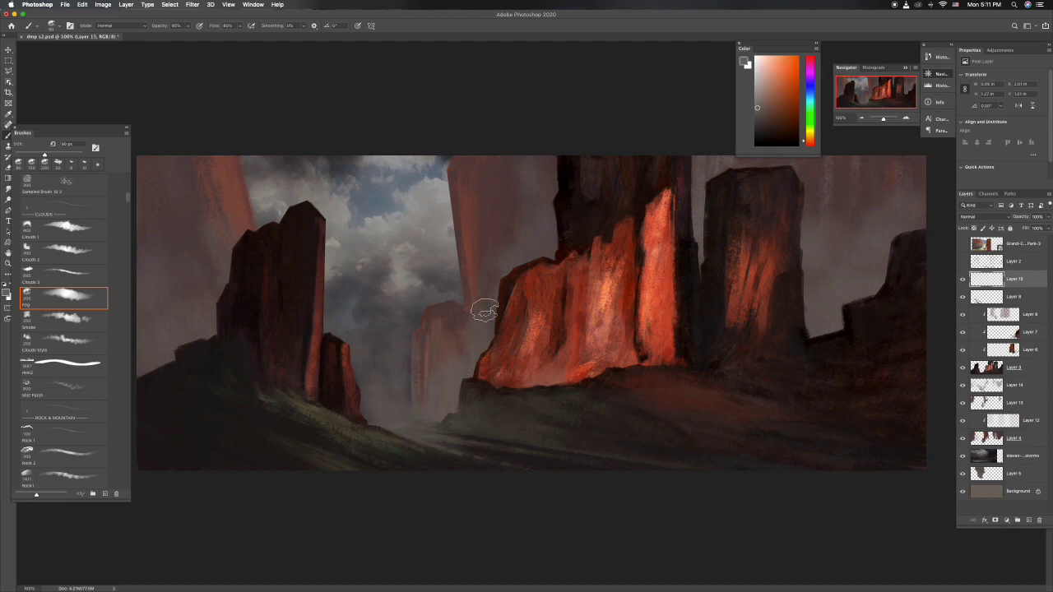
key(bracketright)
key(bracketright)
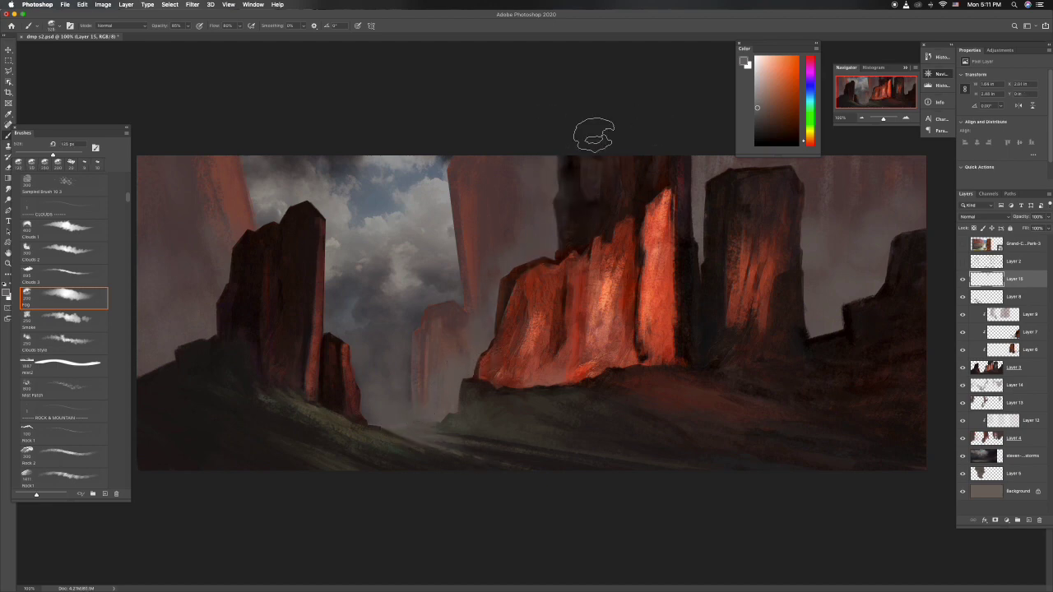
drag(792, 184, 768, 242)
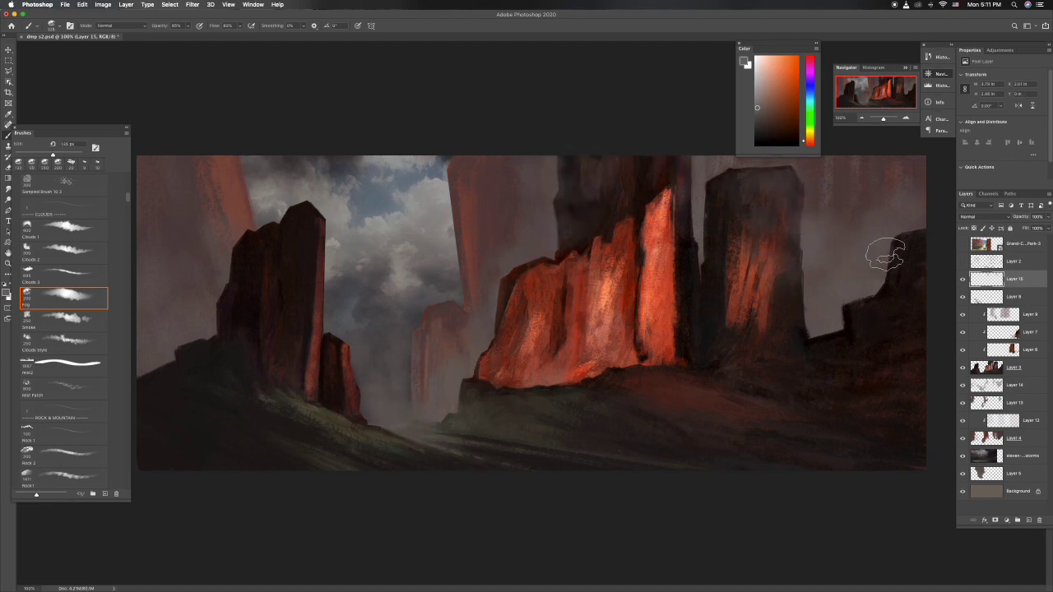
mouse_move(216, 313)
mouse_down()
mouse_move(191, 393)
mouse_move(207, 301)
mouse_up()
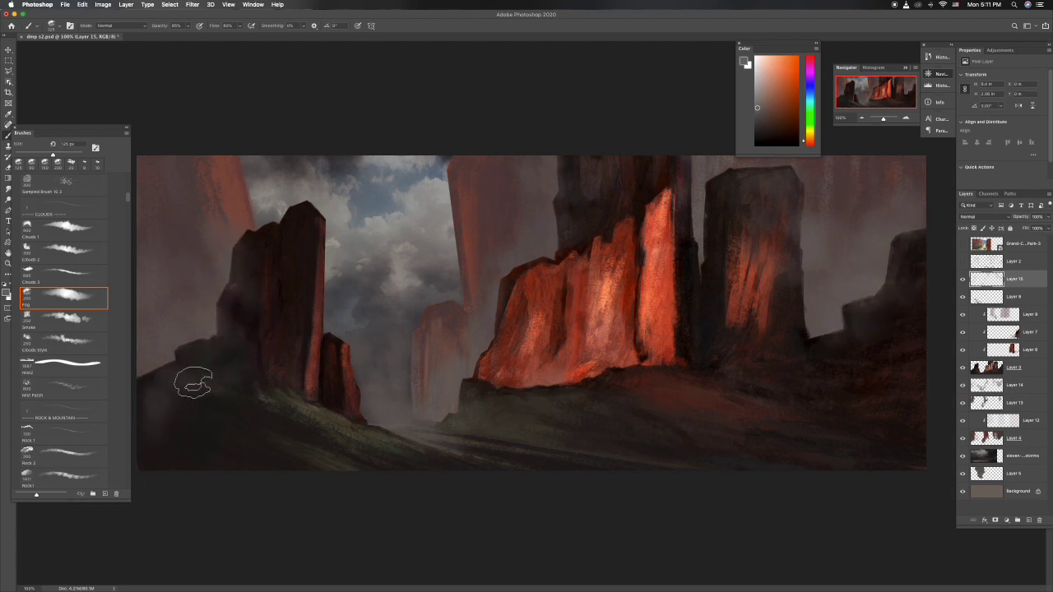
Set the brush flow to 90% and size to about 75 px, and return to Layer 14
key(shift+9)
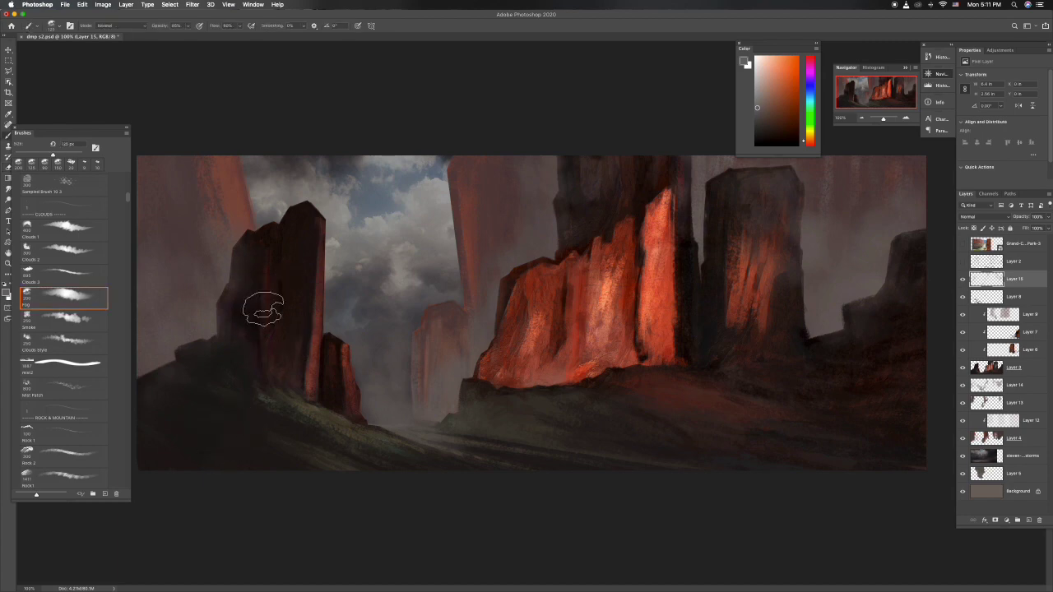
key(bracketleft)
key(bracketleft)
click(1025, 421)
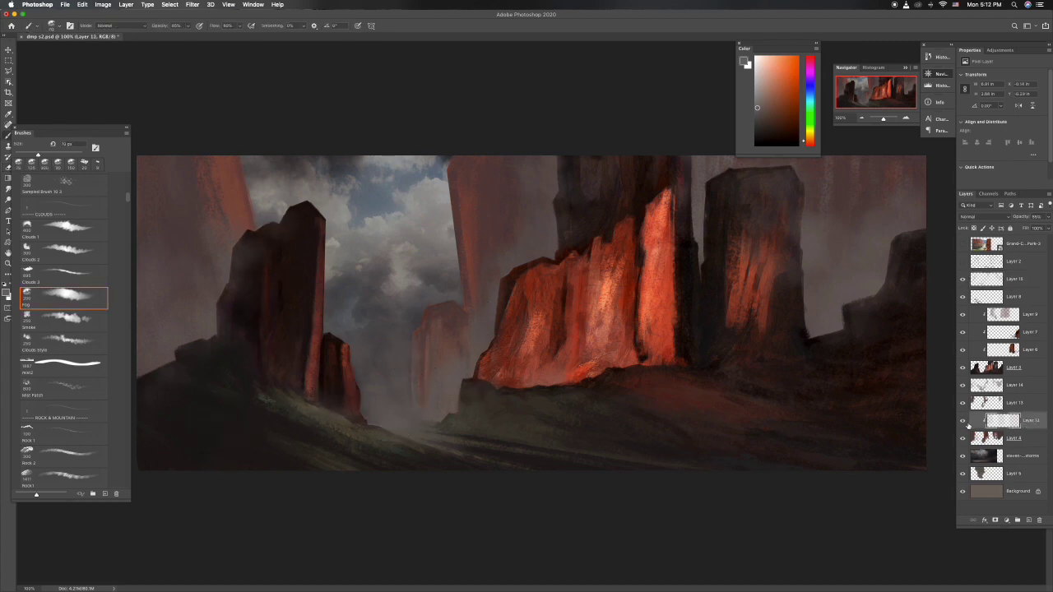
click(966, 385)
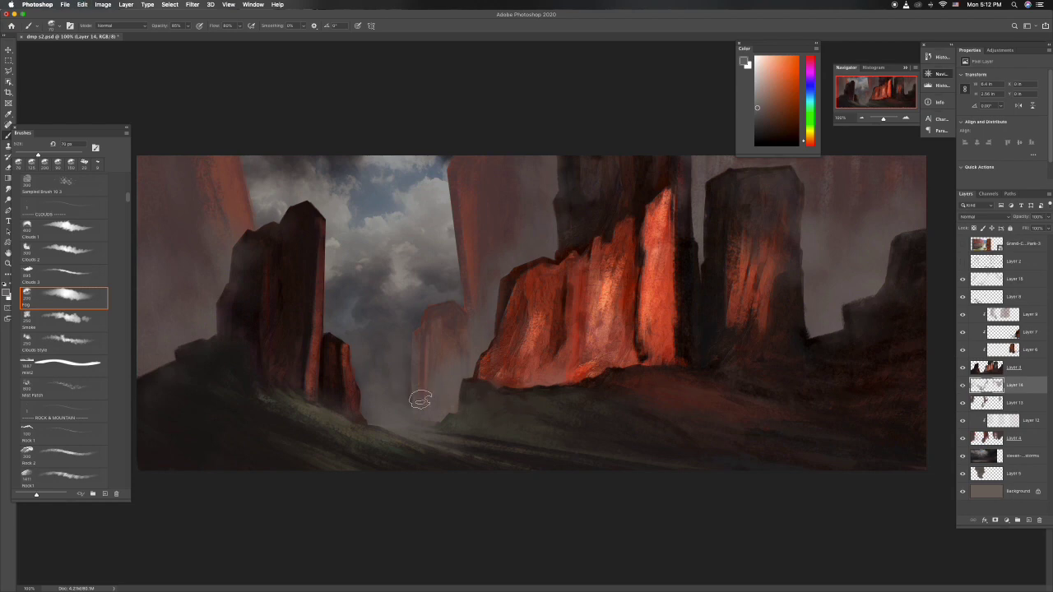
key(e)
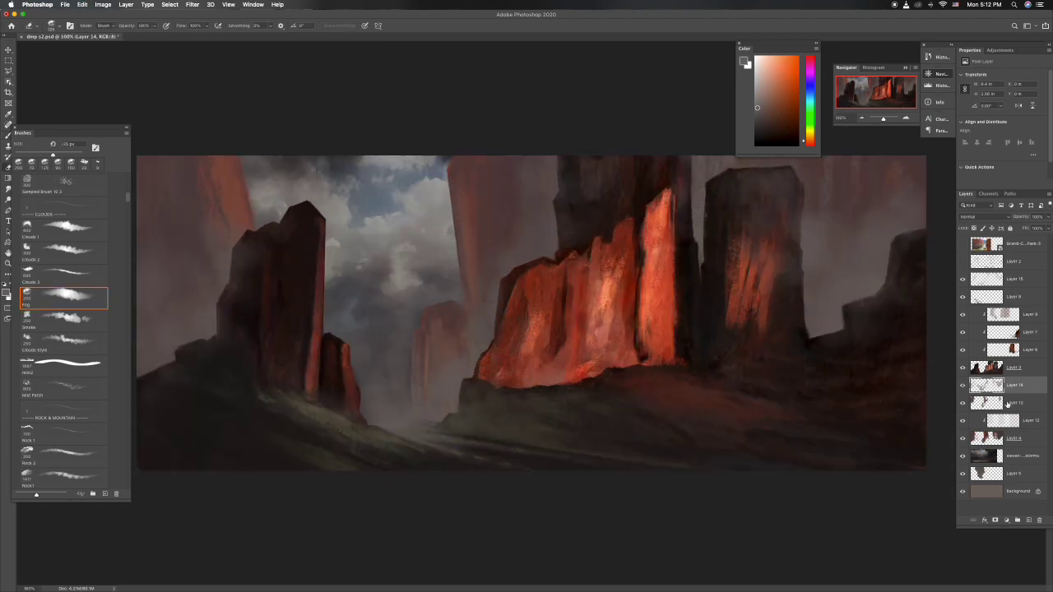
click(964, 261)
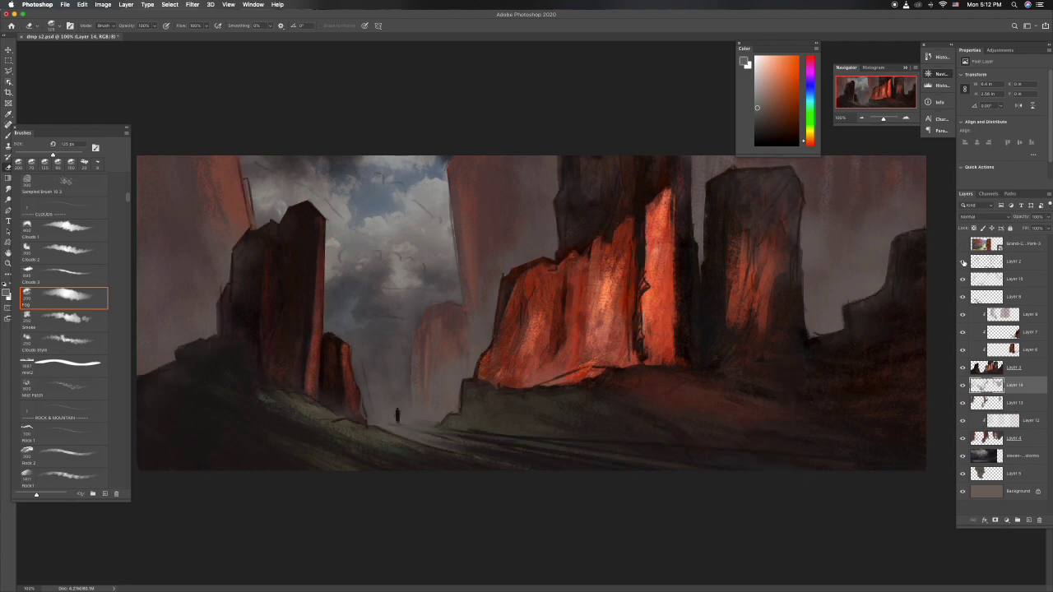
key(l)
key(v)
click(963, 262)
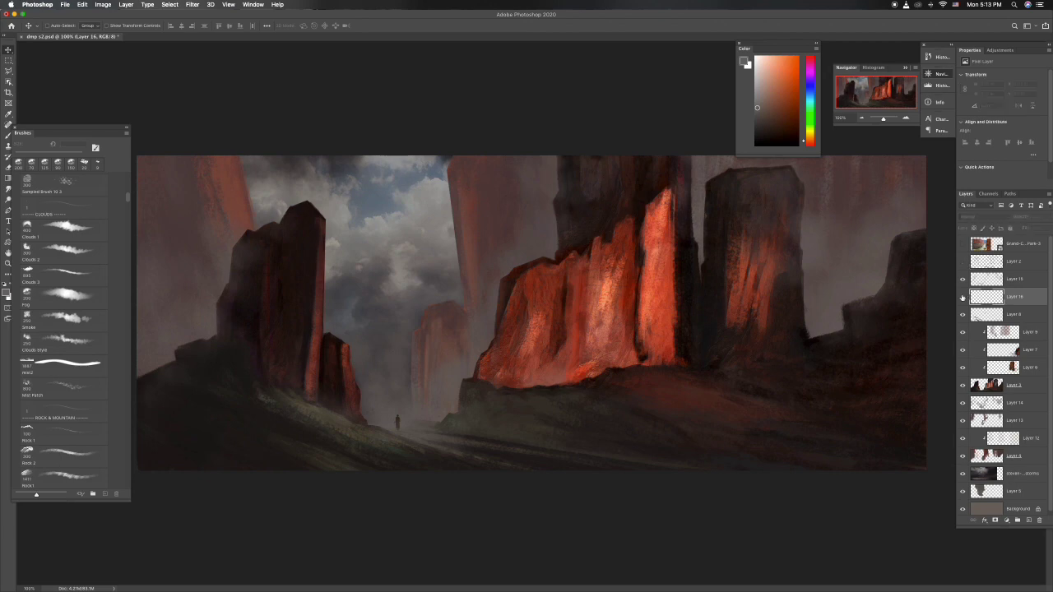
scroll(383, 432, up, 3)
mouse_move(400, 426)
mouse_down()
mouse_move(396, 412)
mouse_move(402, 422)
mouse_up()
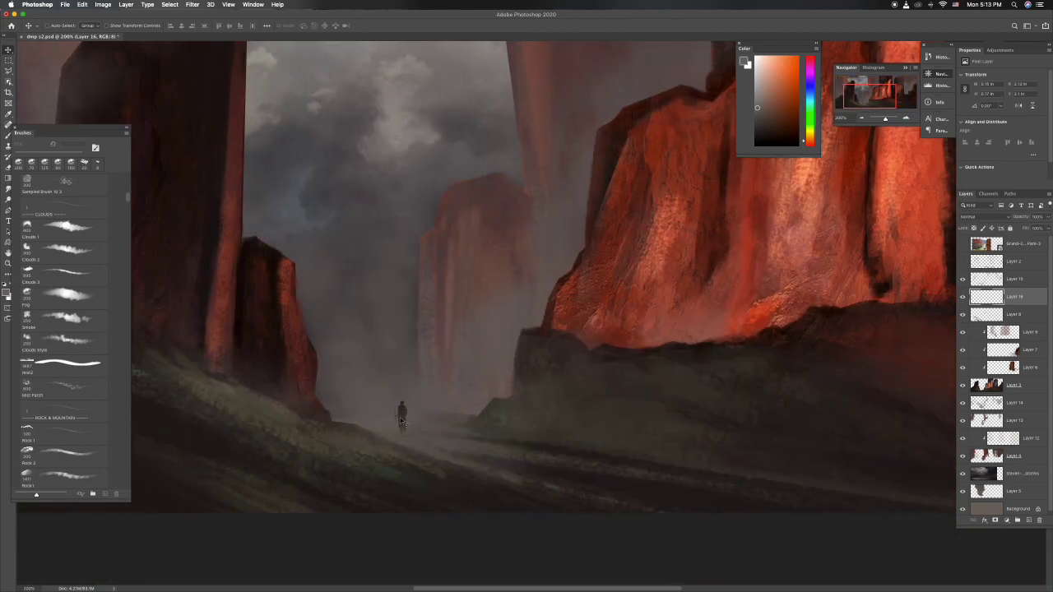
scroll(415, 445, down, 5)
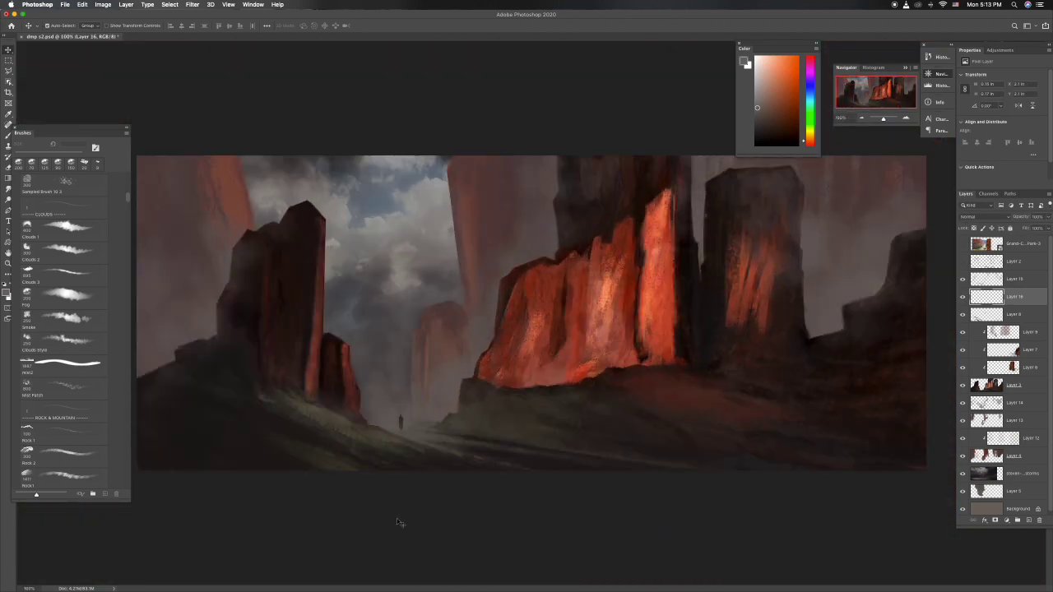
scroll(397, 519, up, 3)
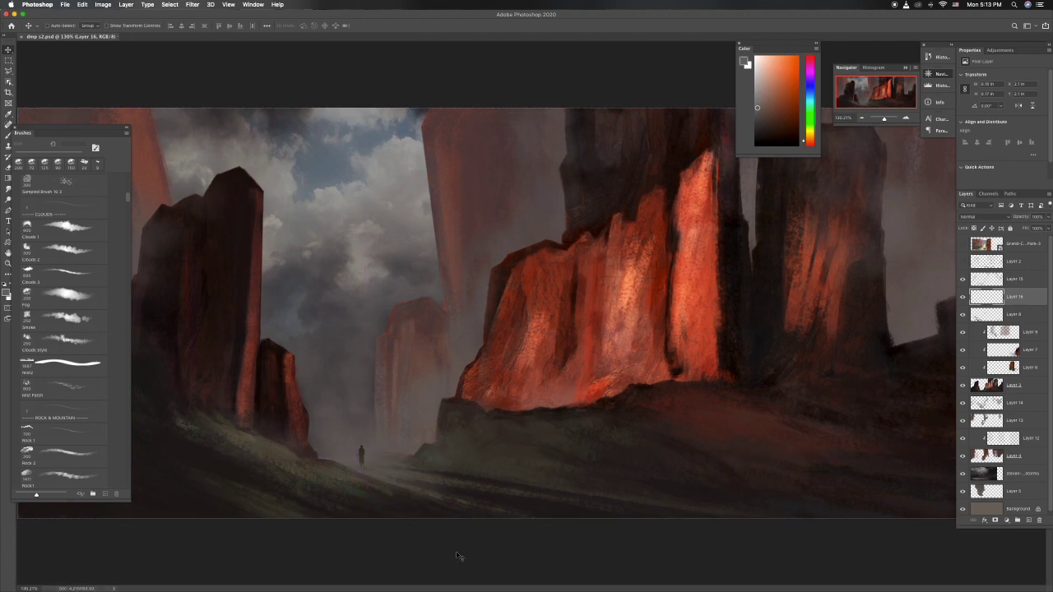
click(972, 261)
Add a Color Lookup layer, trying 2Strip, filmstock_50 and EdgyAmber before settling on DropBlues
click(1018, 523)
click(1013, 542)
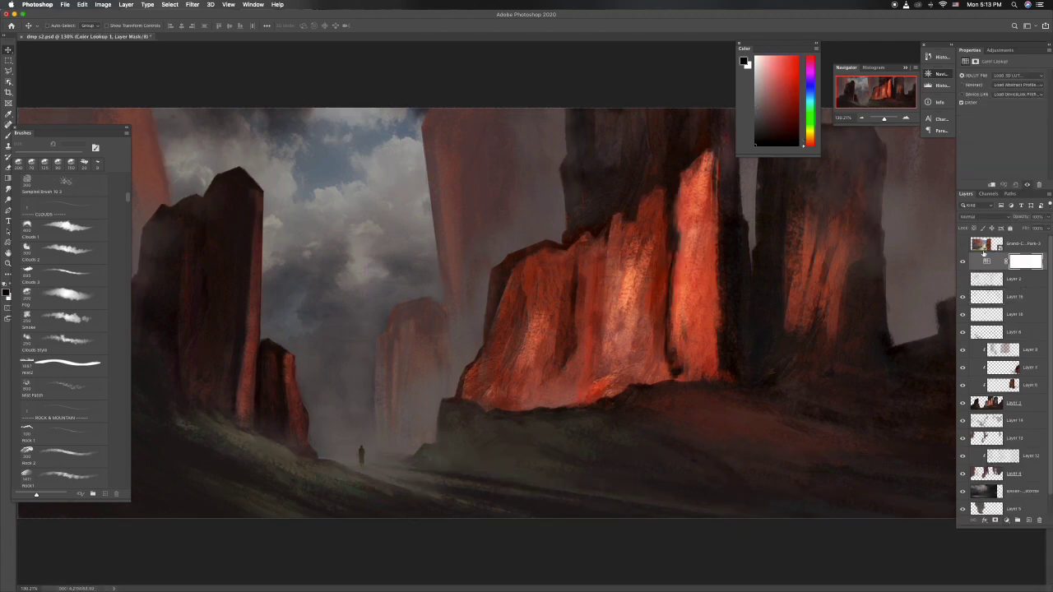
click(1018, 75)
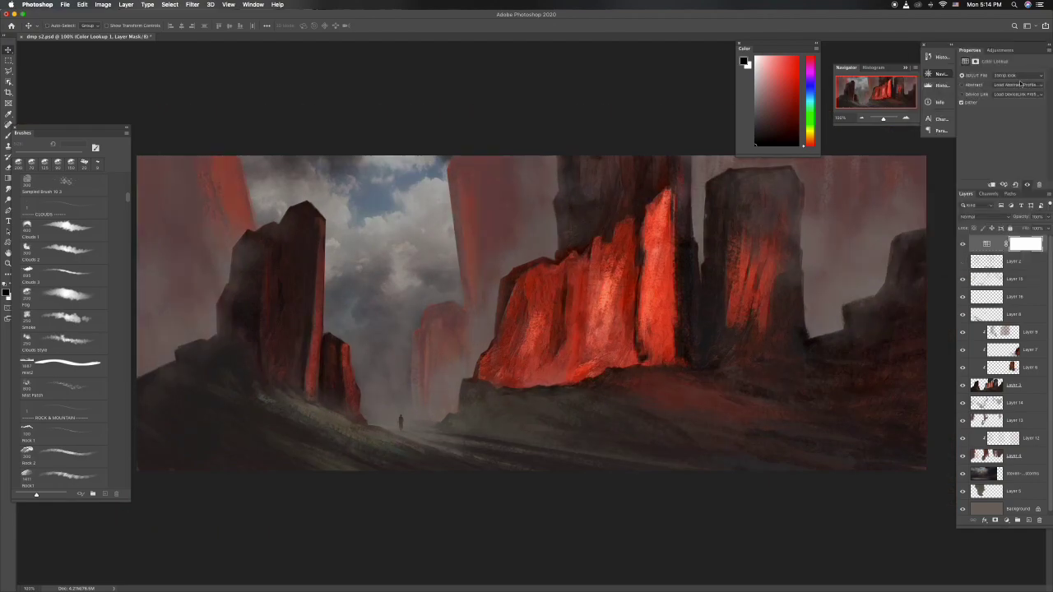
click(1020, 79)
click(1024, 79)
click(1027, 79)
click(1029, 79)
click(1032, 78)
click(1025, 99)
click(1032, 78)
click(1025, 63)
key(Up)
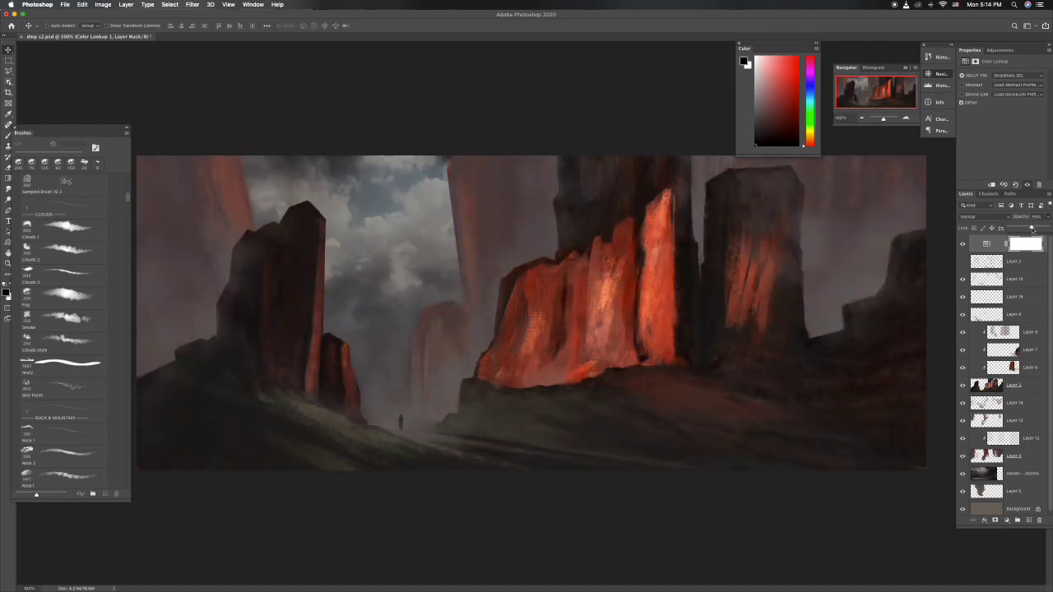
click(991, 280)
Lower Layer 15's opacity to about 81%, then review the whole painting from Layers 3 and 8
drag(1041, 225, 1034, 229)
key(b)
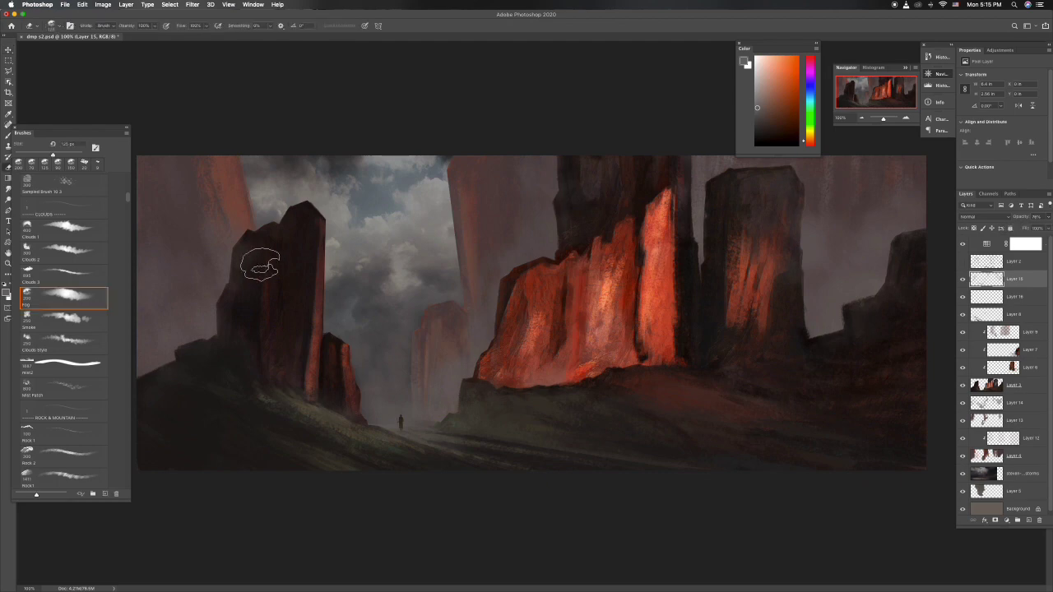
scroll(578, 531, up, 3)
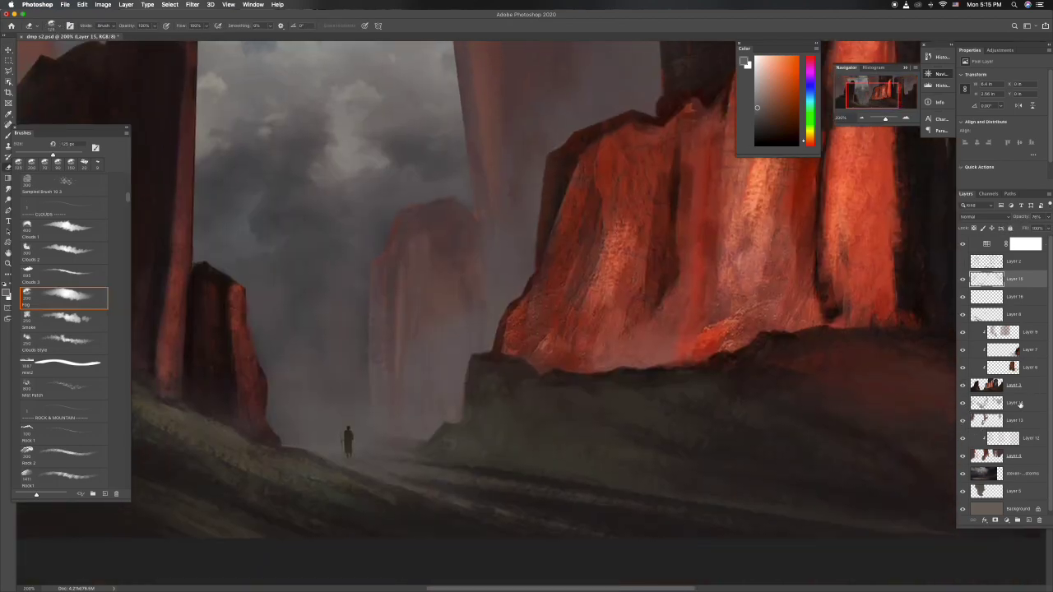
ctrl+click(524, 417)
scroll(74, 246, up, 3)
scroll(83, 189, up, 3)
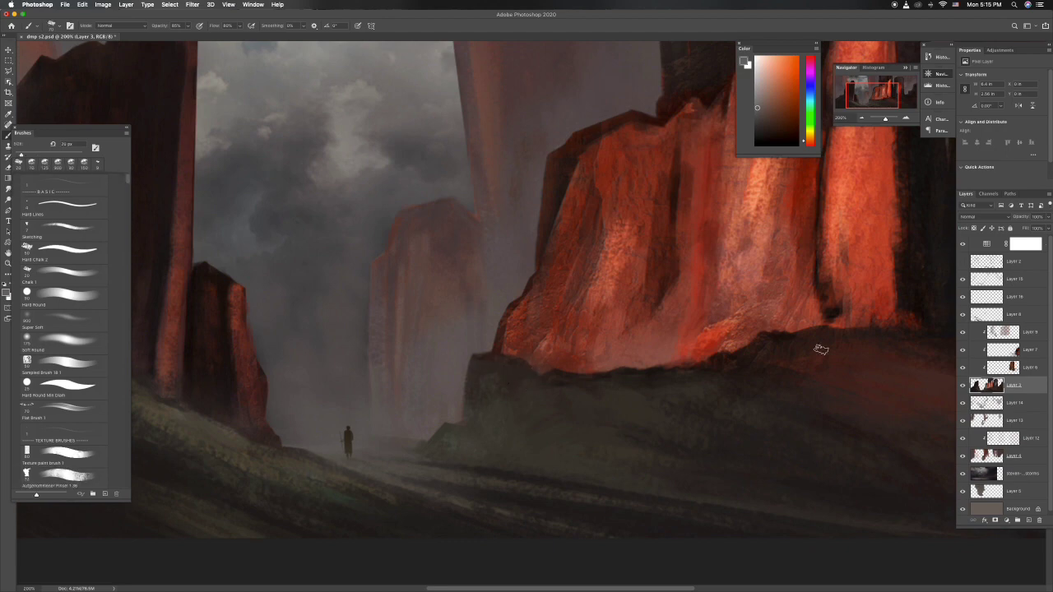
ctrl+click(545, 374)
alt+click(545, 374)
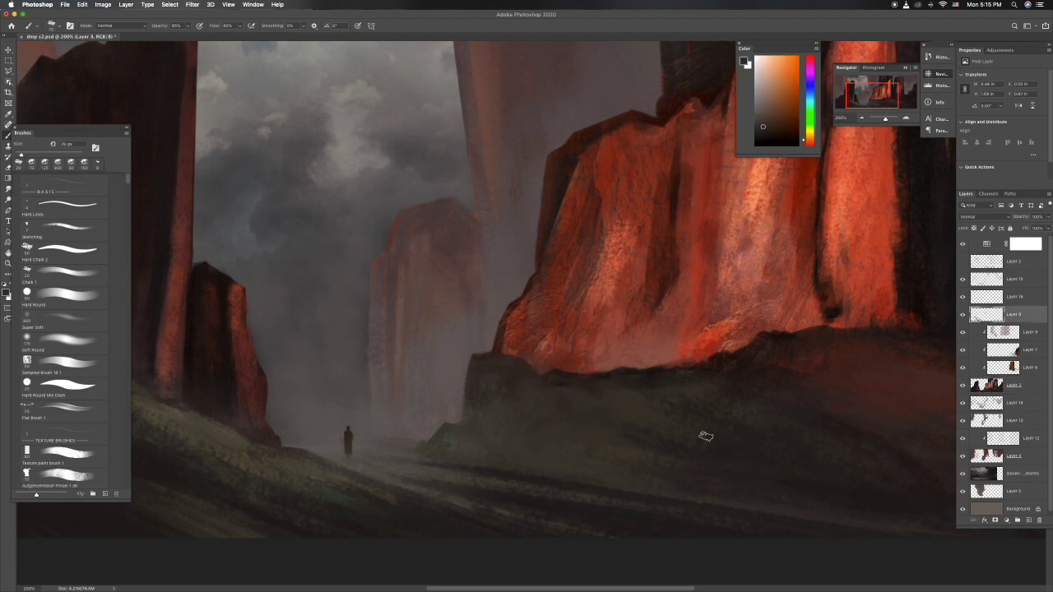
key(ctrl+1)
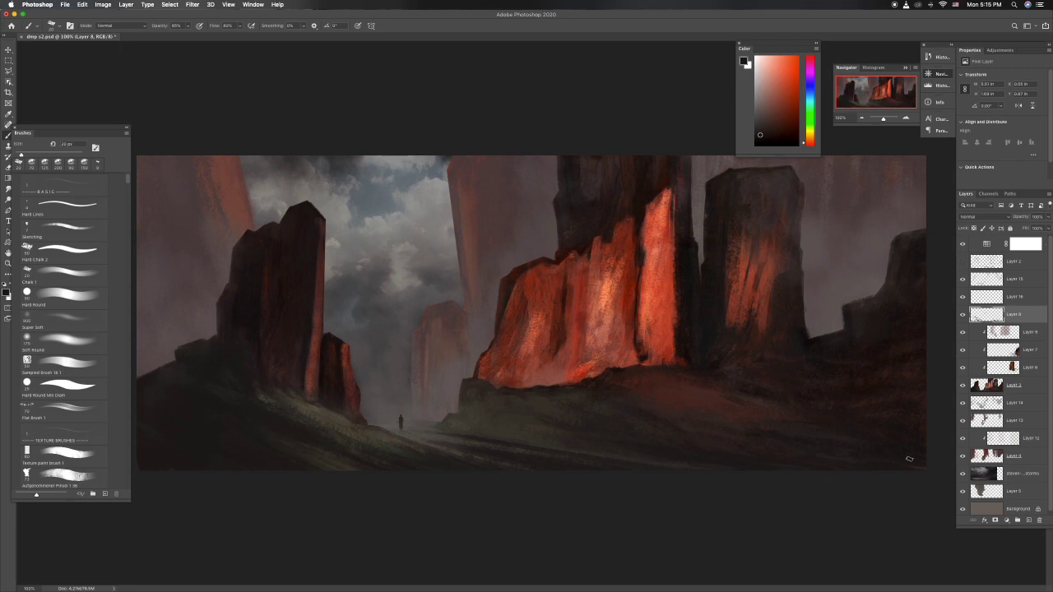
alt+click(431, 440)
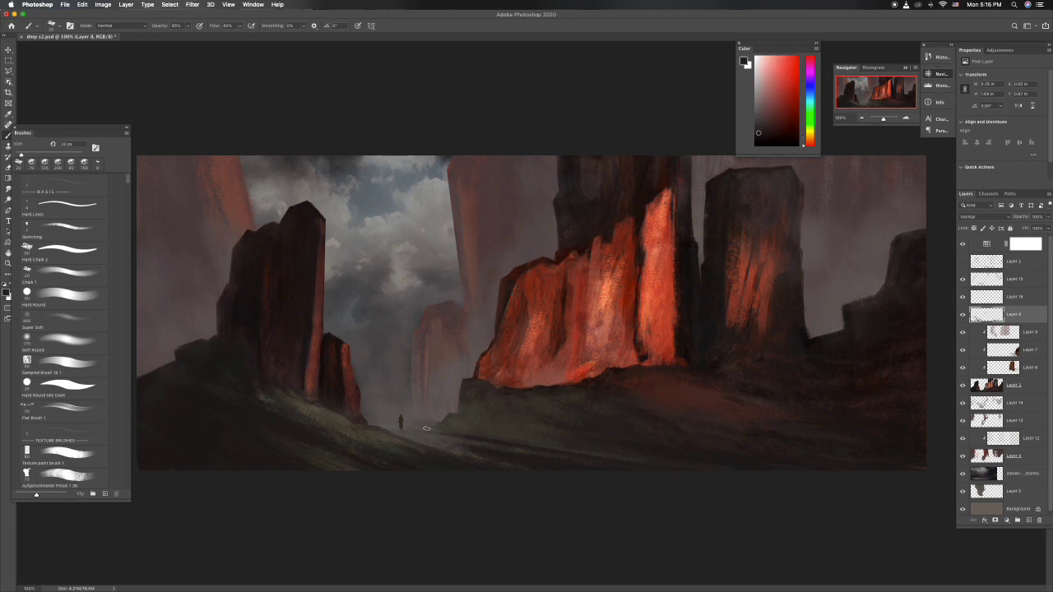
Toggle Layer 8 and Layer 12 visibility to compare the distant rocks, then return to Layer 13
click(973, 295)
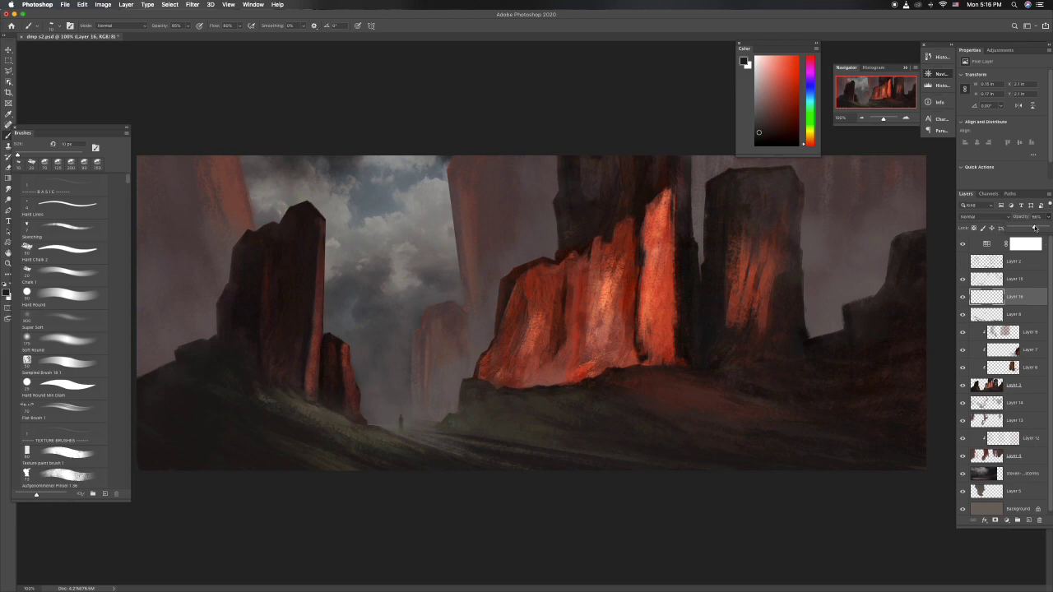
key(ctrl+plus)
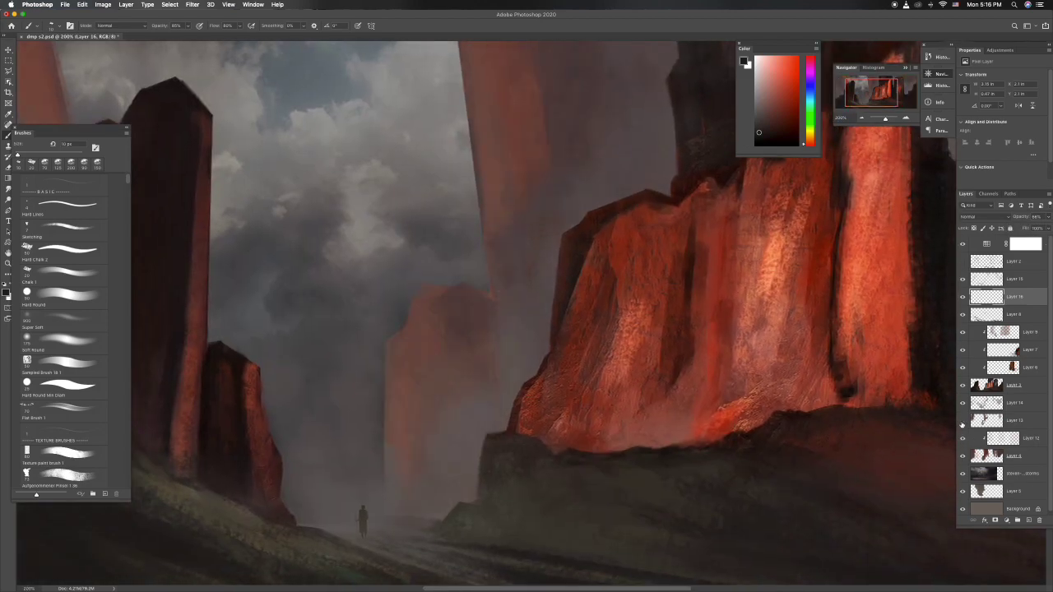
click(988, 420)
key(e)
key(space)
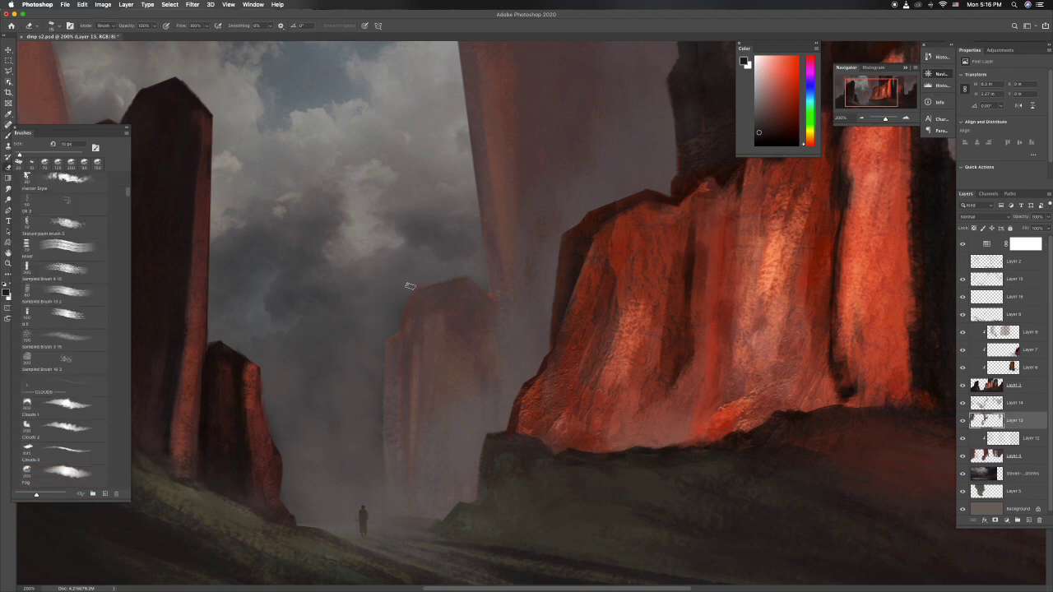
click(998, 459)
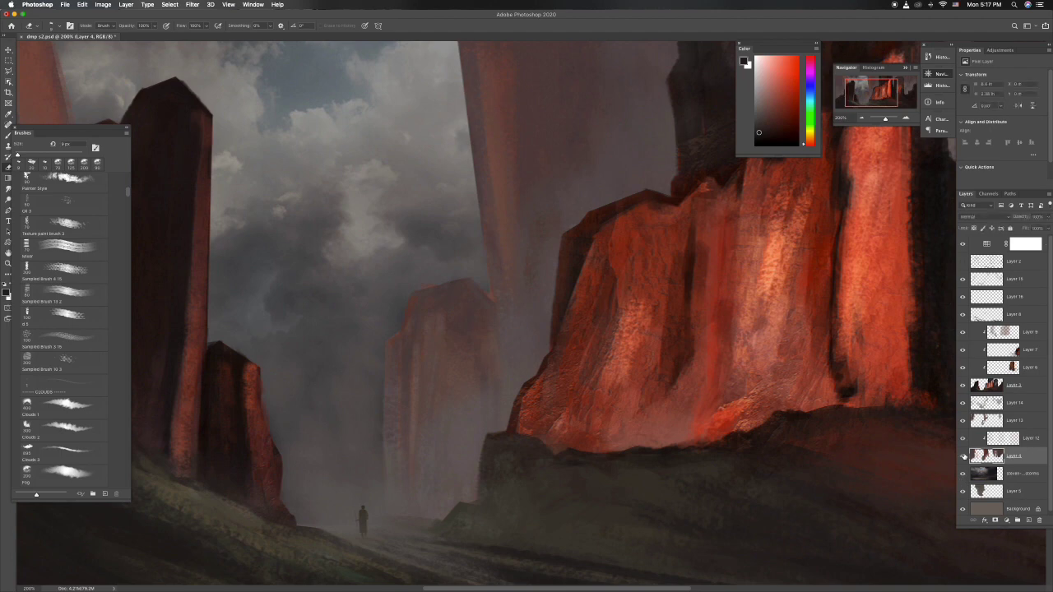
click(962, 315)
click(963, 438)
click(962, 437)
super+click(458, 427)
Sample several dark and light reds from the distant rock, ending on a light greyish red
key(b)
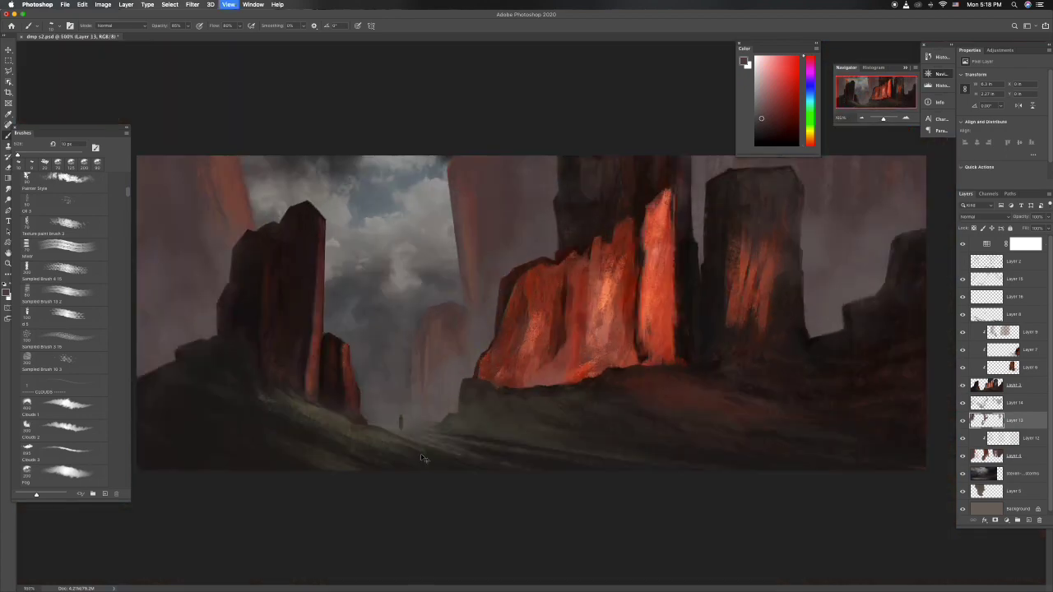
drag(391, 368, 367, 289)
alt+click(297, 347)
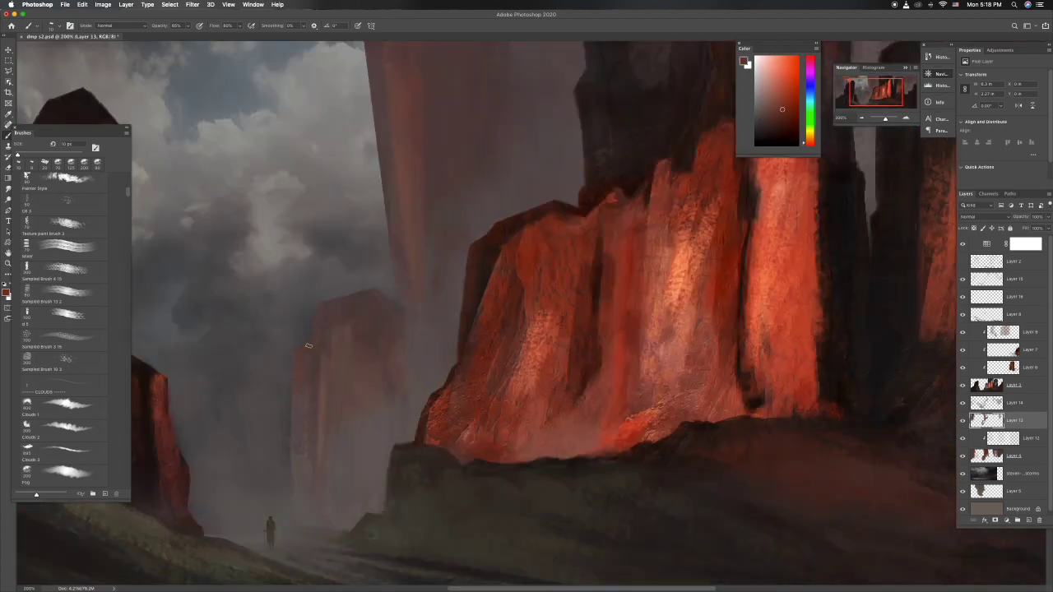
alt+click(320, 365)
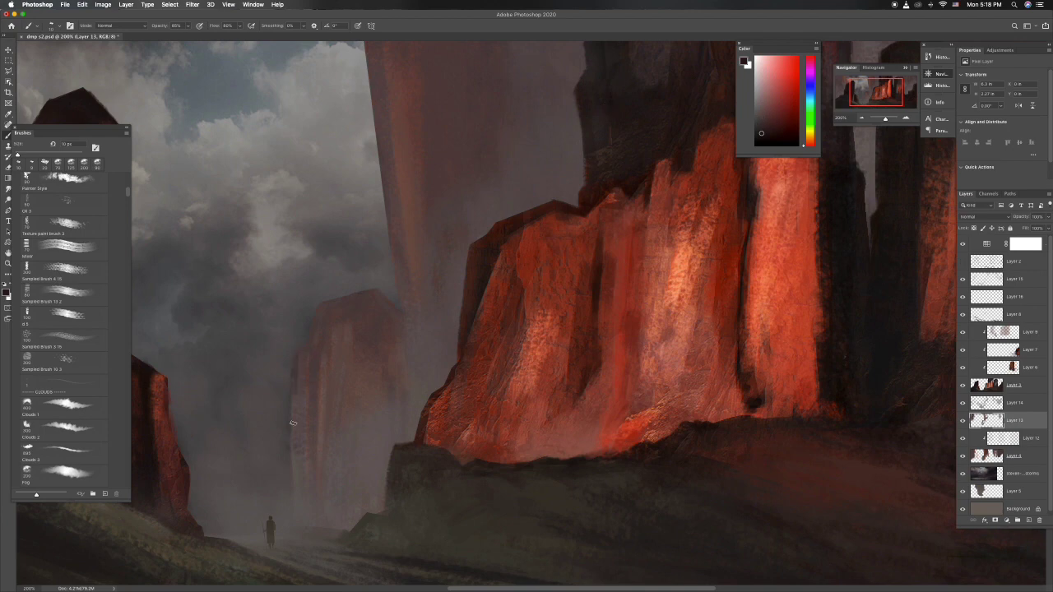
alt+click(320, 315)
alt+click(307, 348)
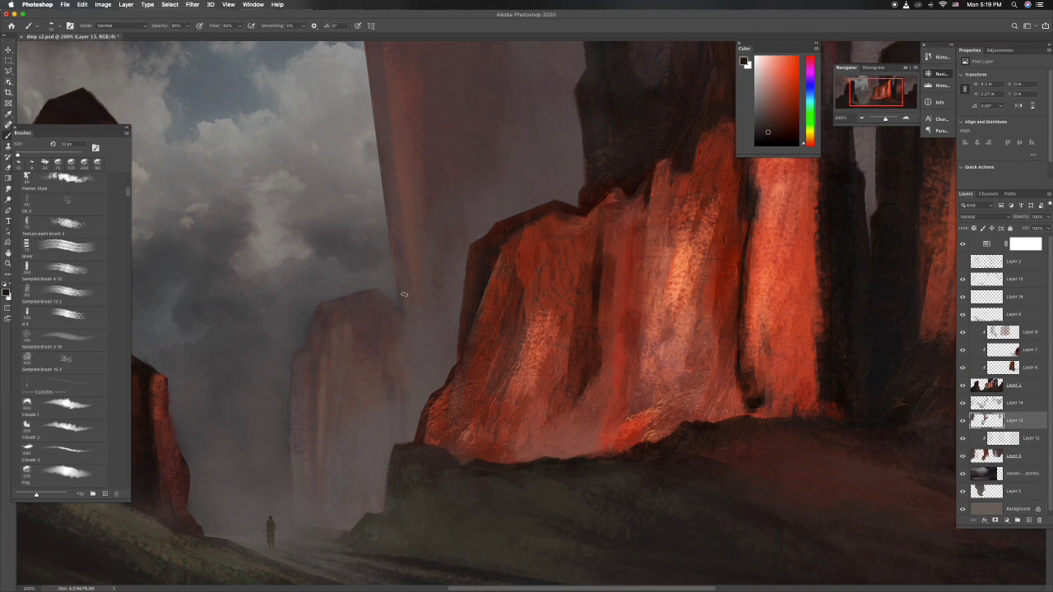
alt+click(296, 384)
click(381, 499)
key(super+minus)
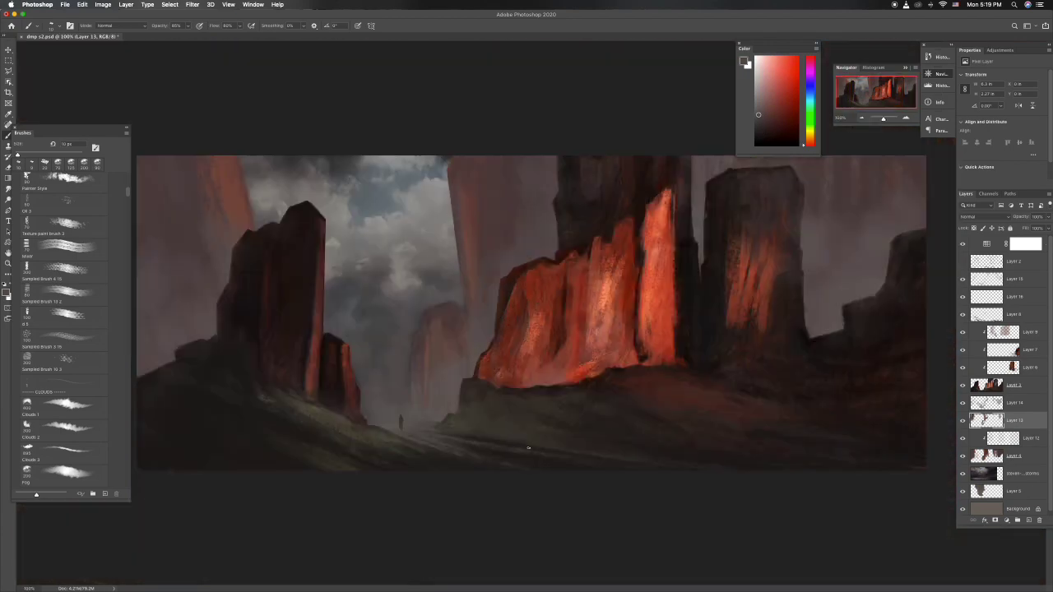
click(1019, 474)
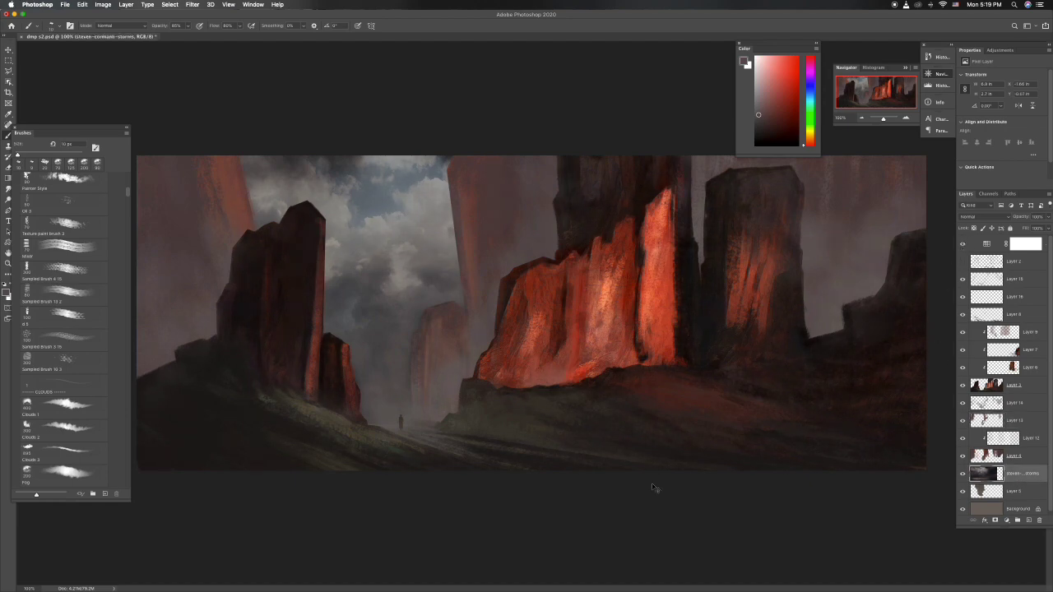
Use Color Balance to push the storm sky's midtones toward blue
key(super+b)
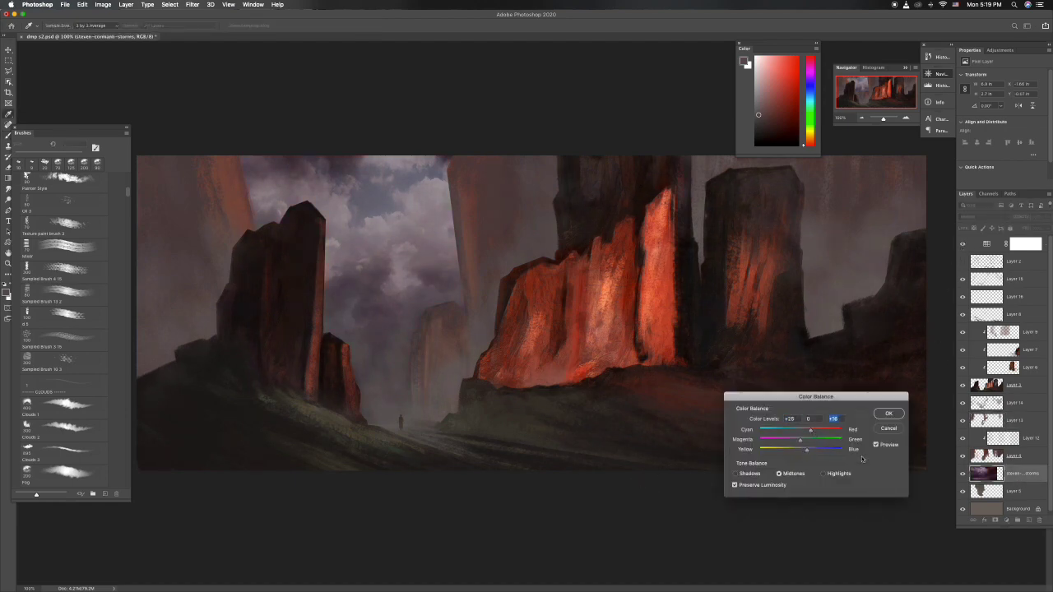
drag(805, 433, 811, 450)
key(Return)
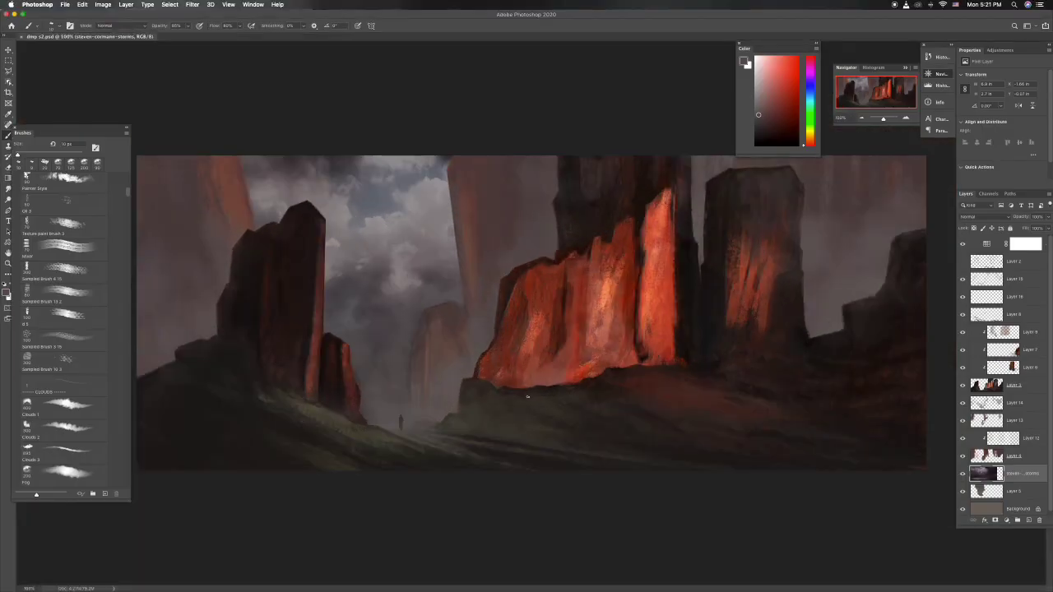
key(ctrl+plus)
scroll(536, 447, right, 5)
scroll(536, 447, down, 2)
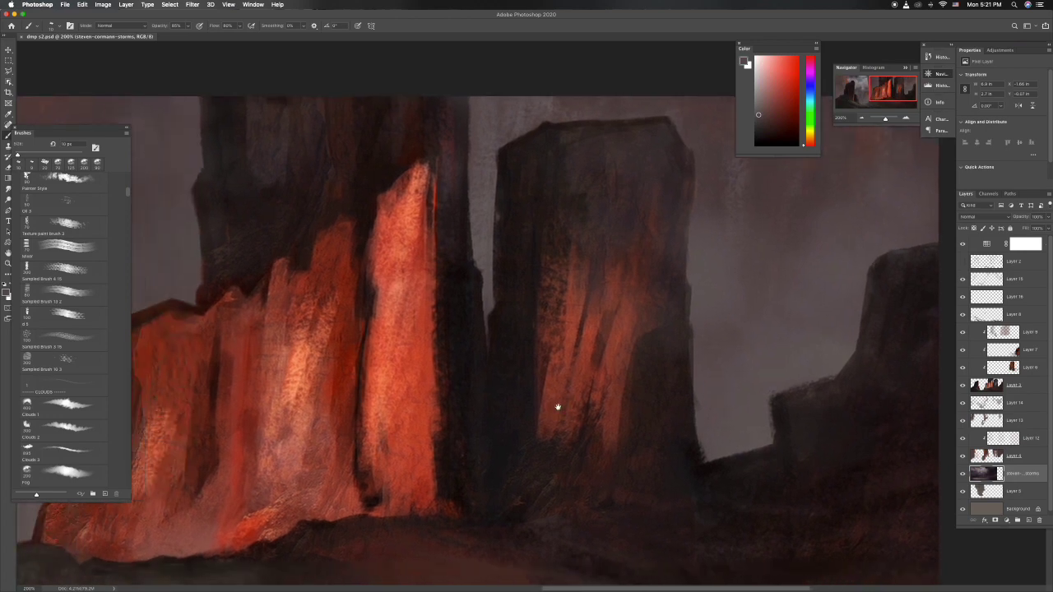
scroll(558, 407, left, 5)
scroll(587, 376, left, 5)
scroll(516, 336, right, 2)
scroll(521, 396, up, 2)
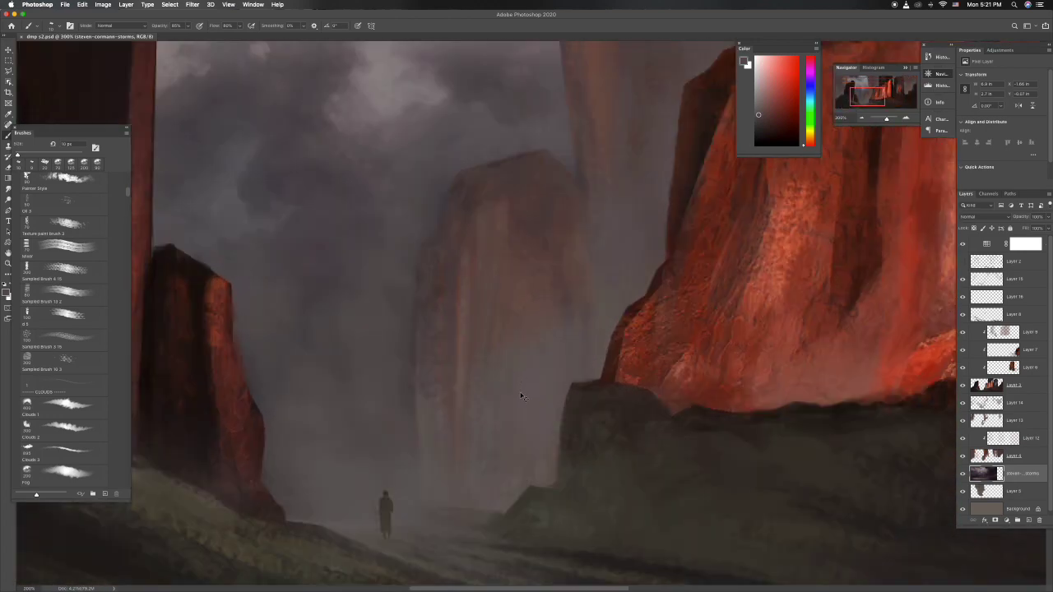
scroll(521, 397, down, 3)
scroll(571, 348, down, 2)
scroll(625, 381, down, 1)
scroll(581, 392, down, 2)
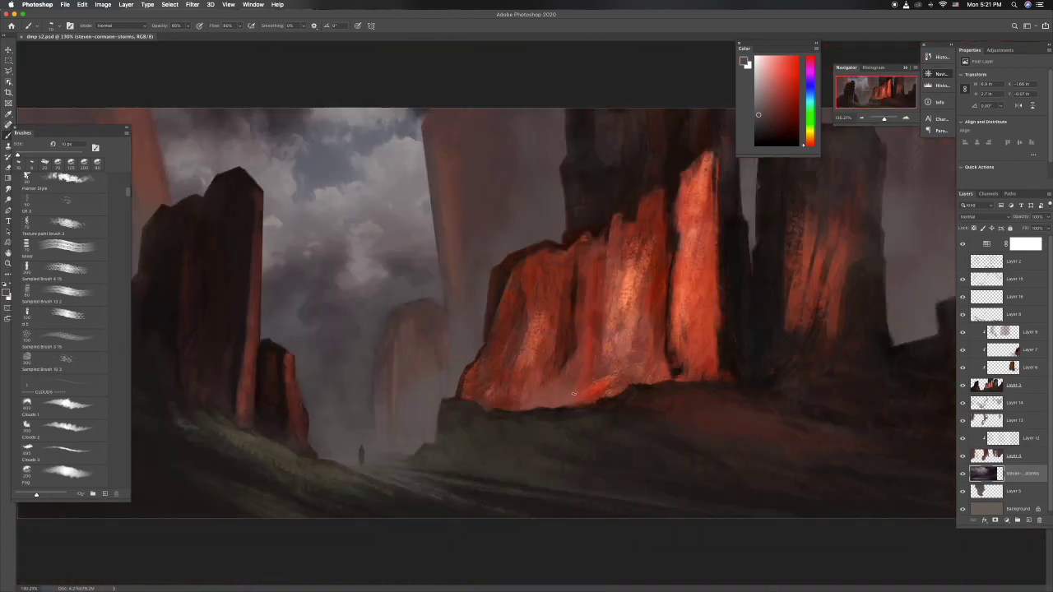